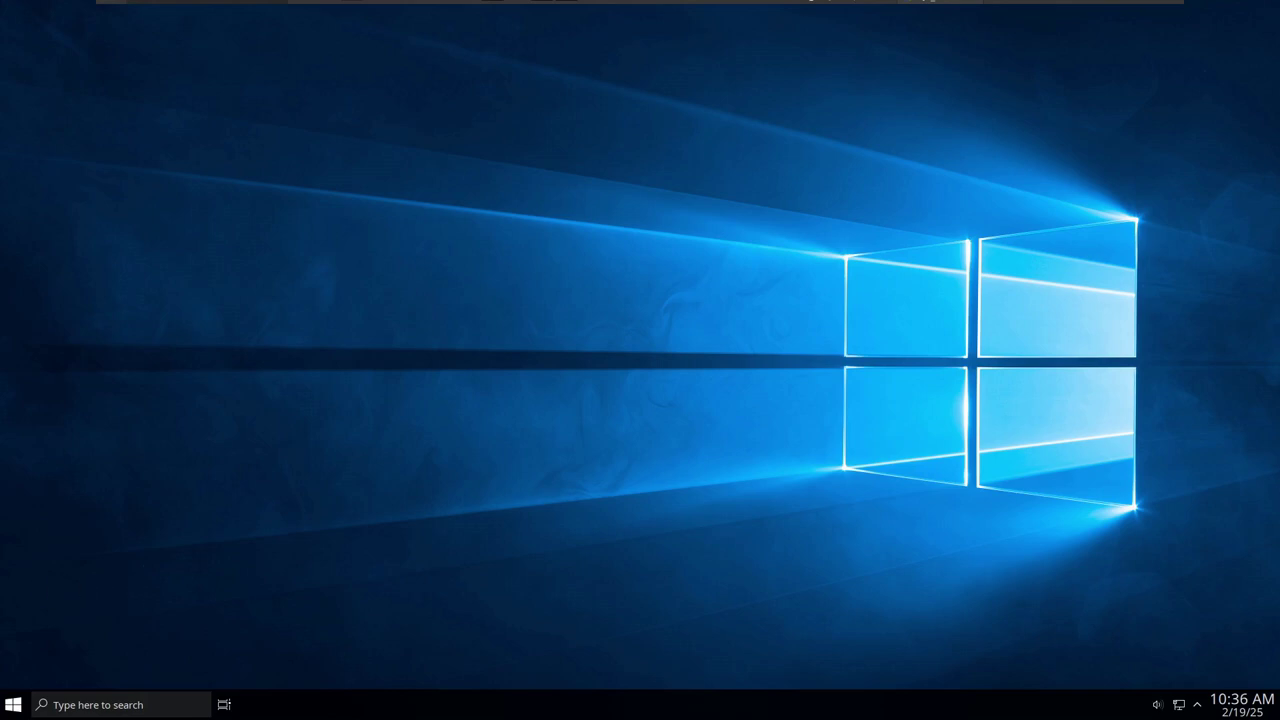
Open the Start launcher and scroll its A–Z app list through Konsole, KWrite and Q4OS Software Centre
click(18, 708)
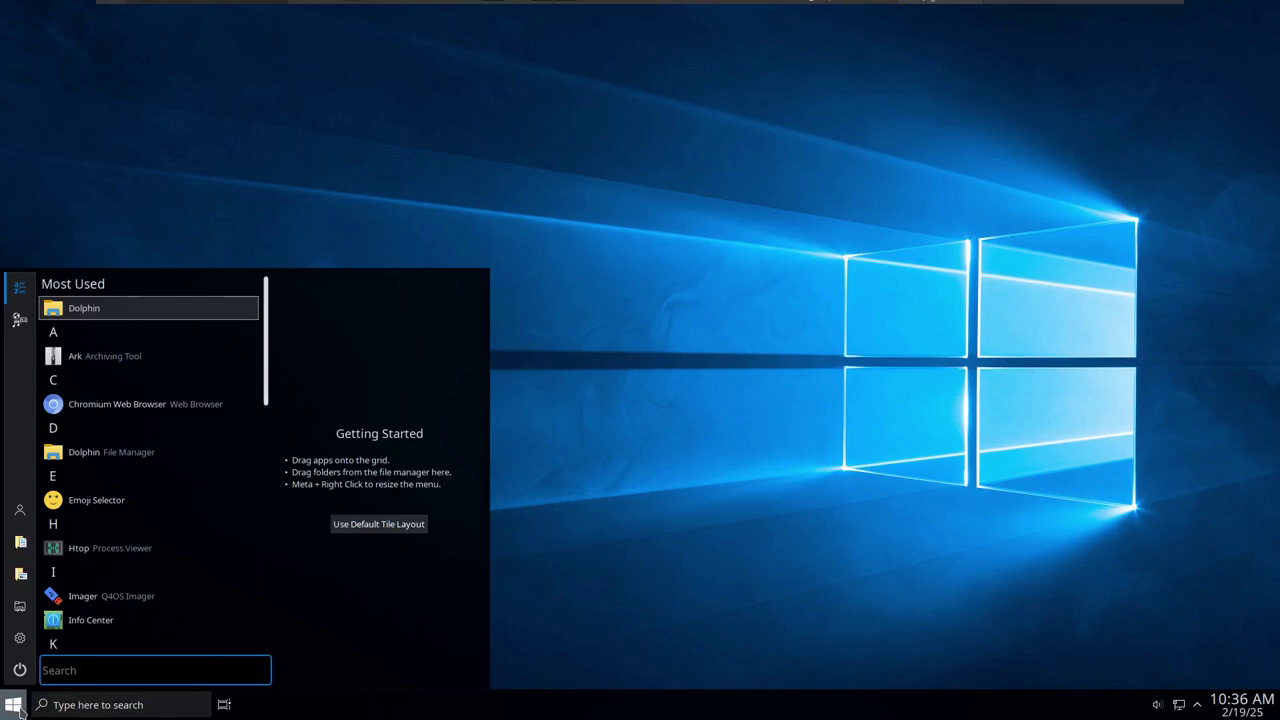
scroll(160, 495, down, 1)
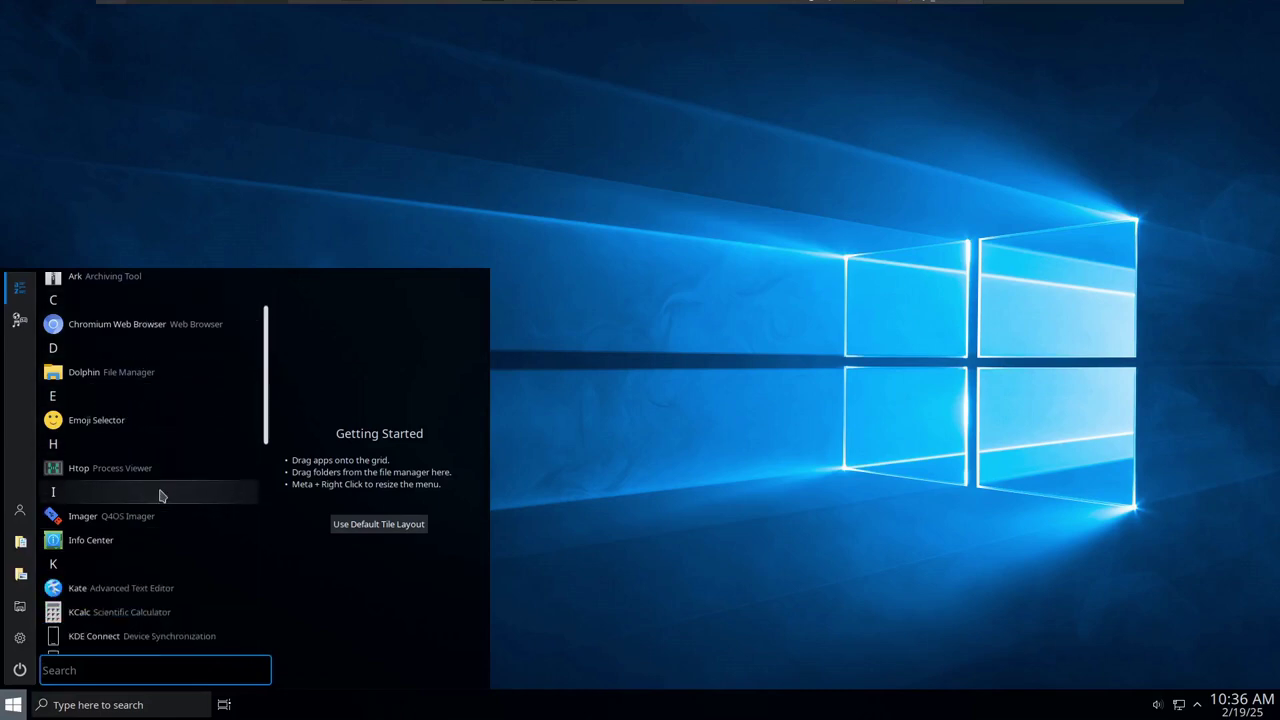
scroll(160, 495, down, 5)
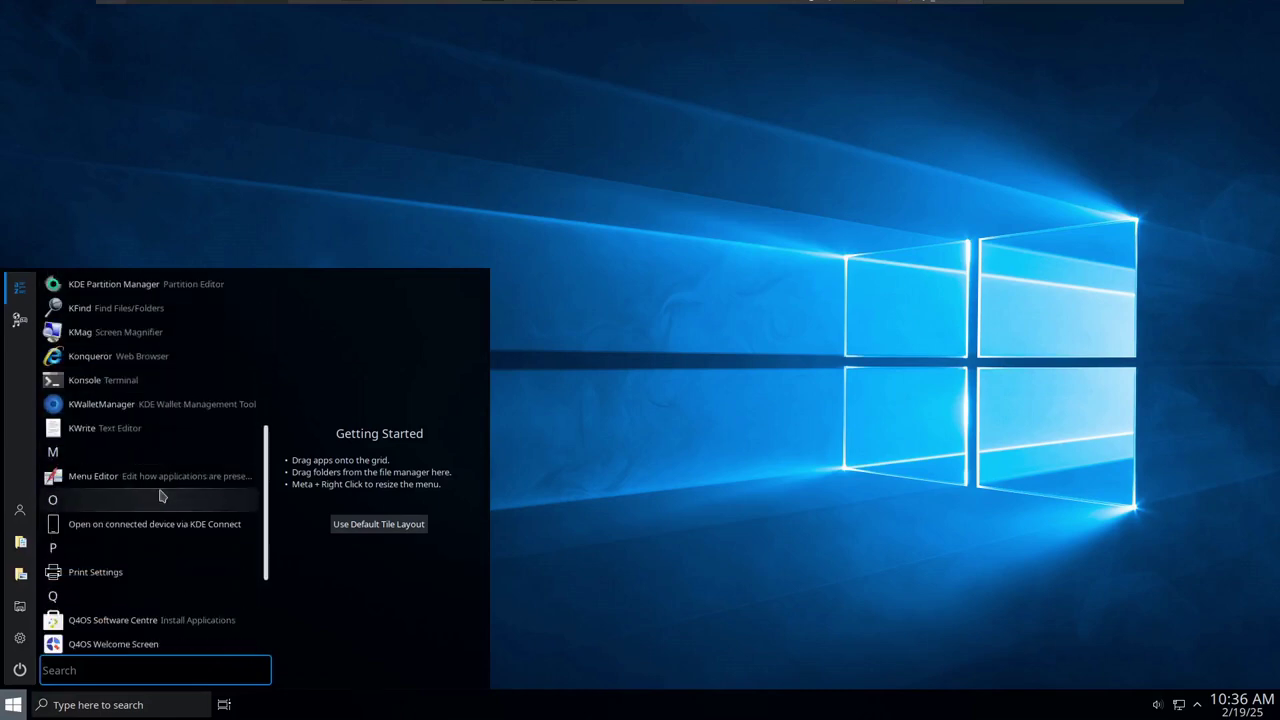
scroll(160, 495, down, 3)
scroll(160, 495, up, 1)
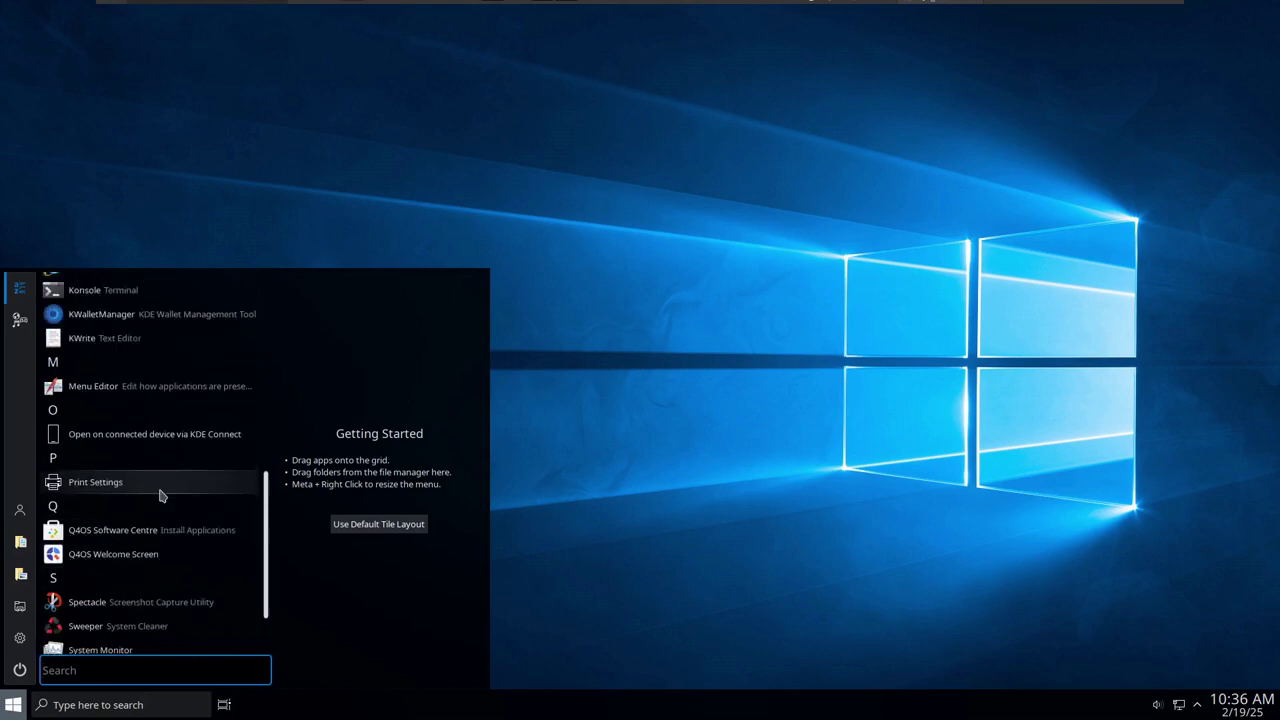
scroll(160, 495, up, 6)
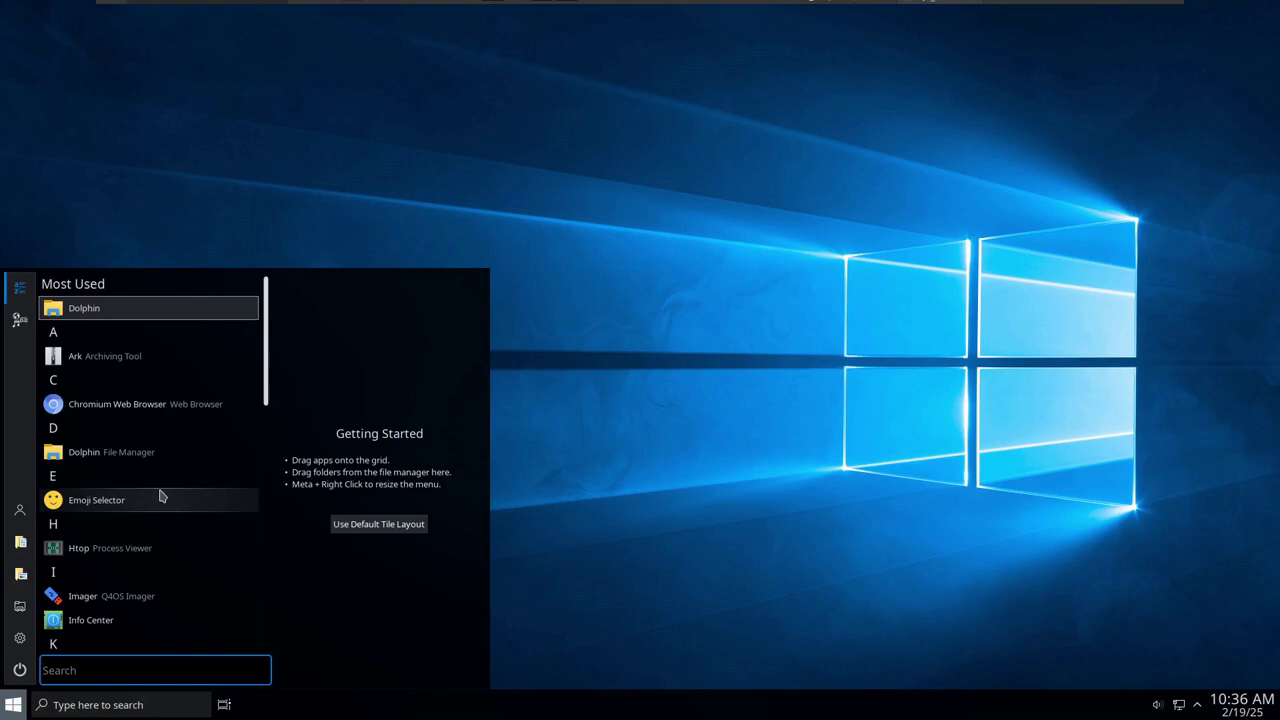
scroll(160, 495, down, 8)
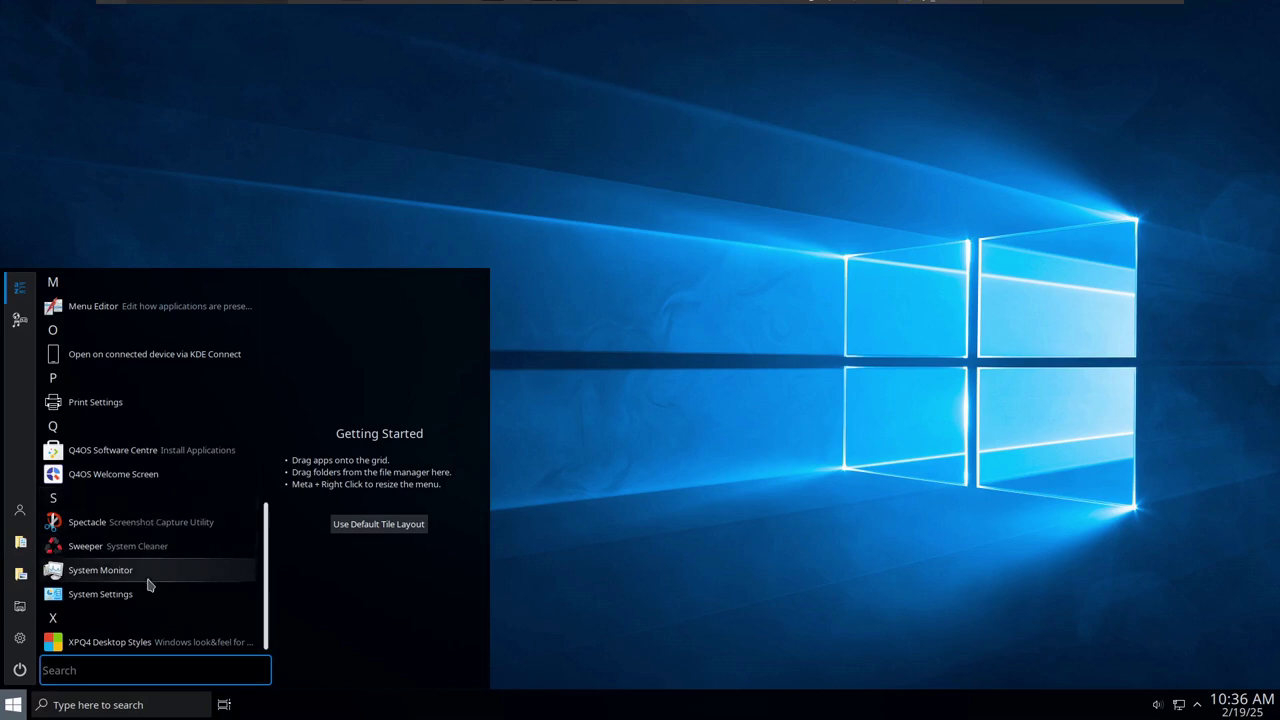
scroll(148, 585, up, 15)
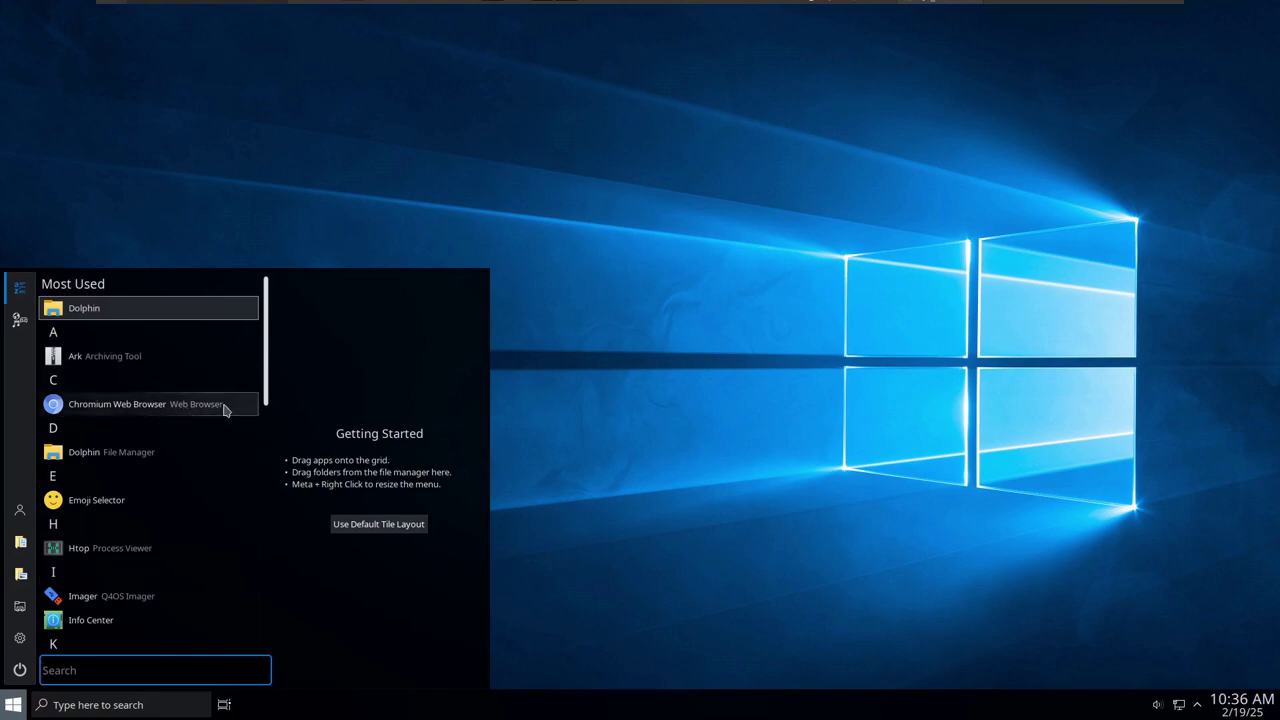
scroll(123, 594, down, 10)
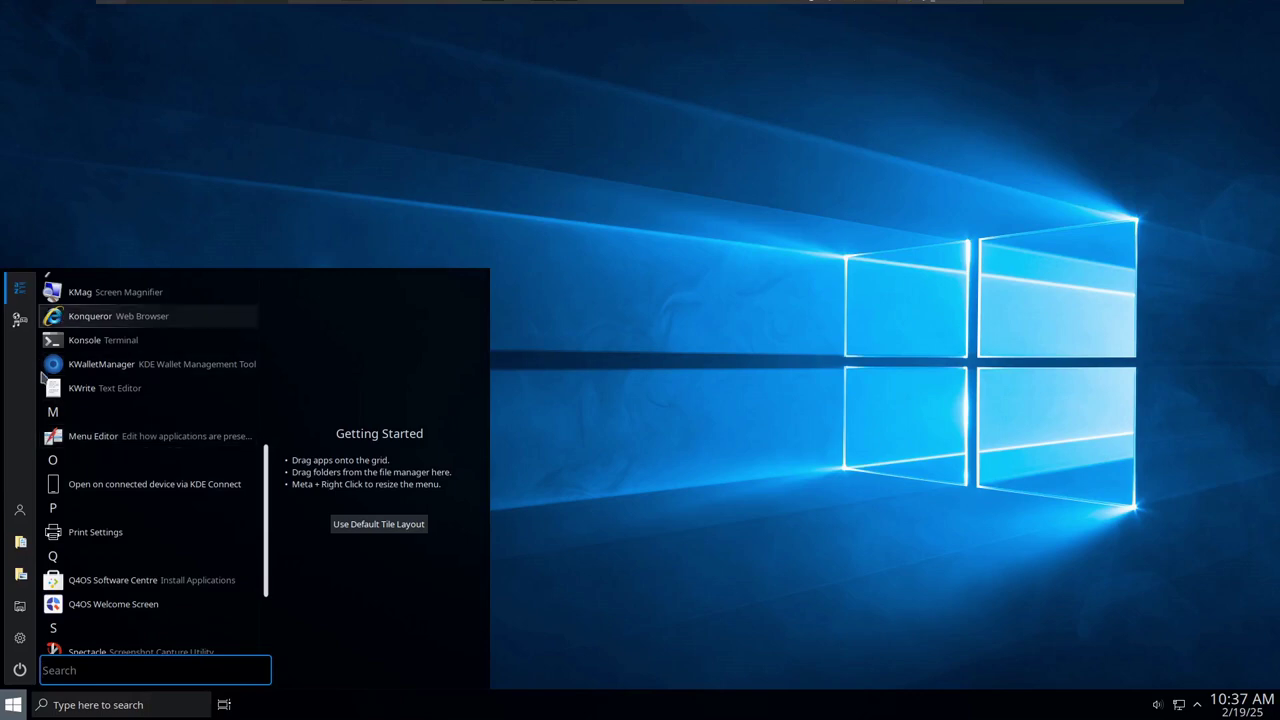
Switch the launcher between Categories and Alphabetical views, then open the empty Documents folder in Dolphin
click(19, 325)
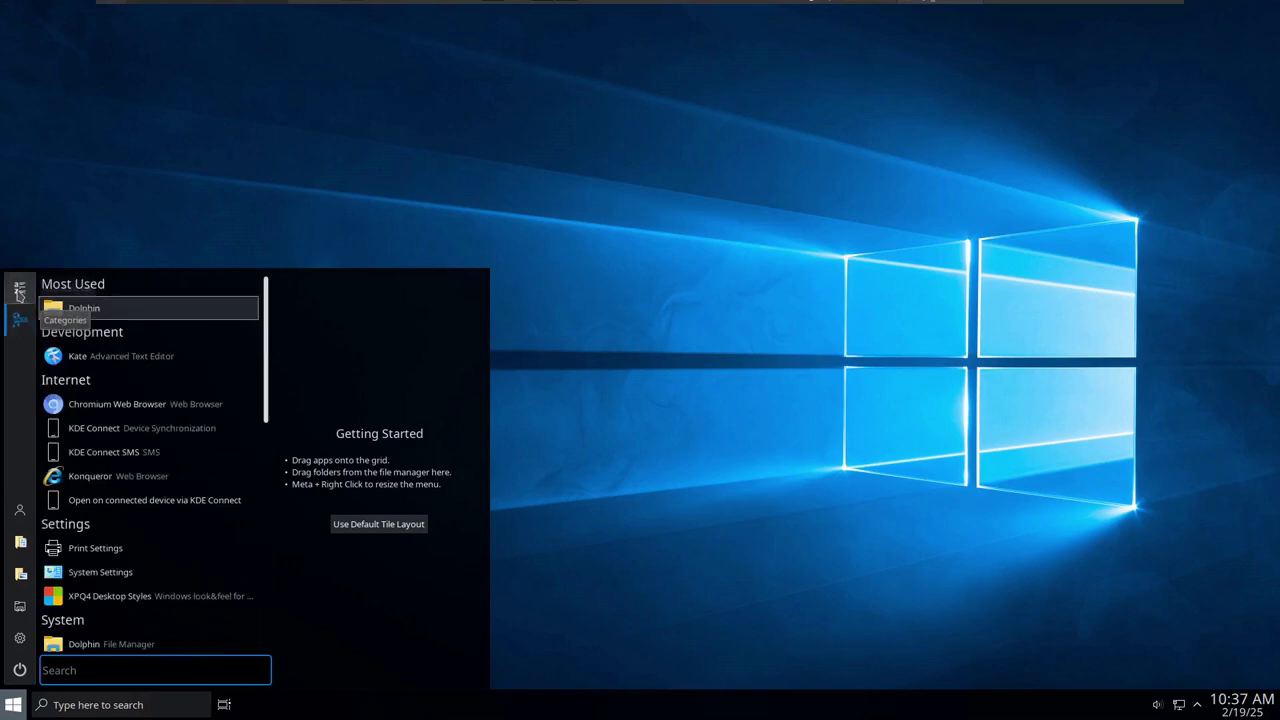
click(19, 292)
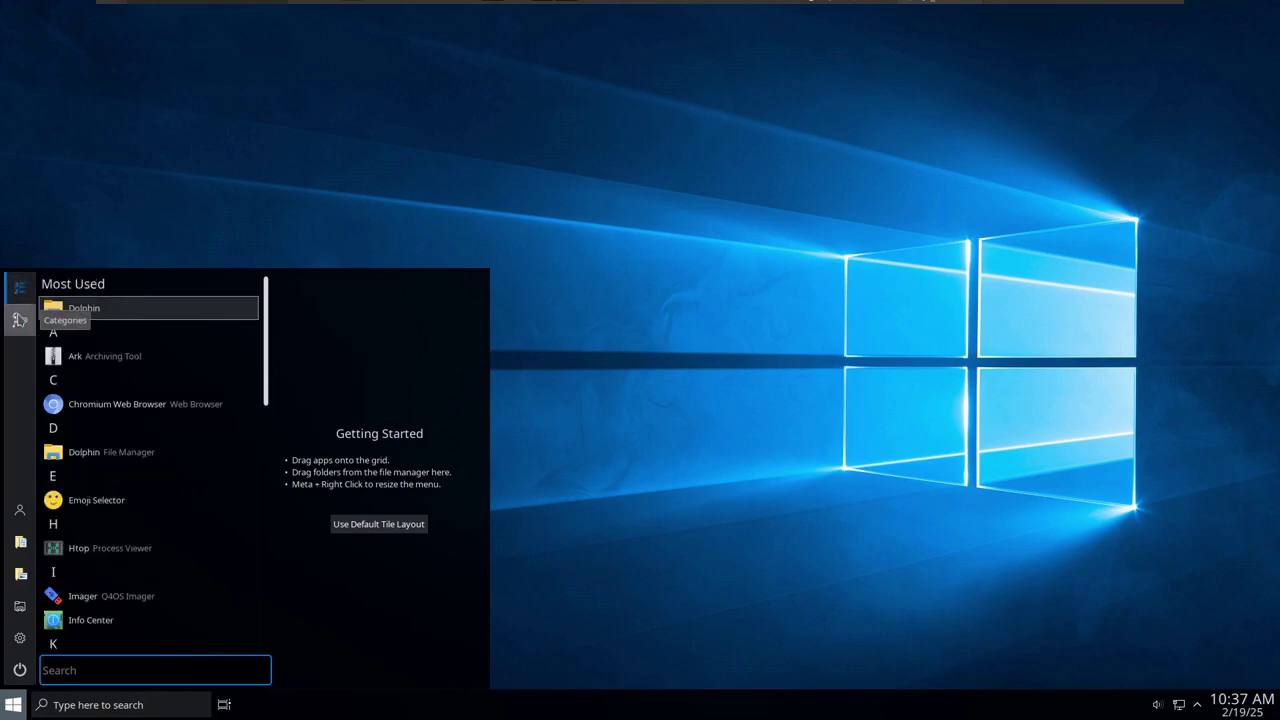
click(20, 320)
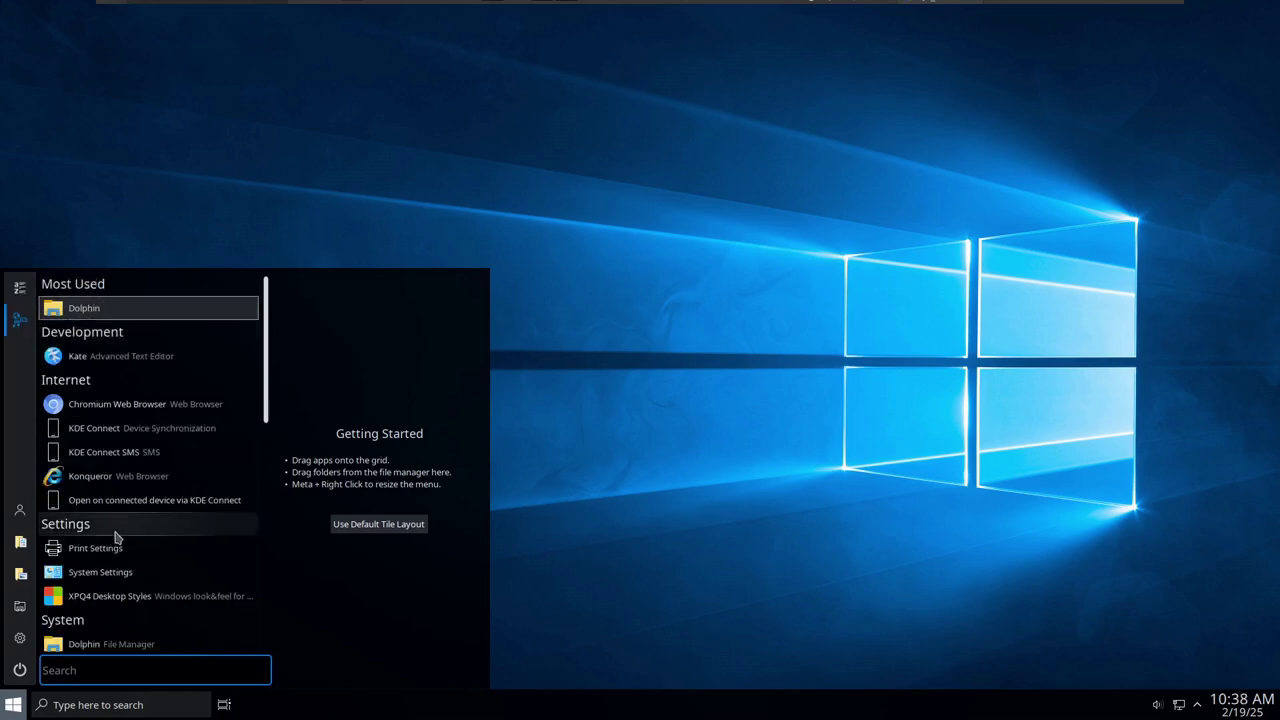
click(17, 292)
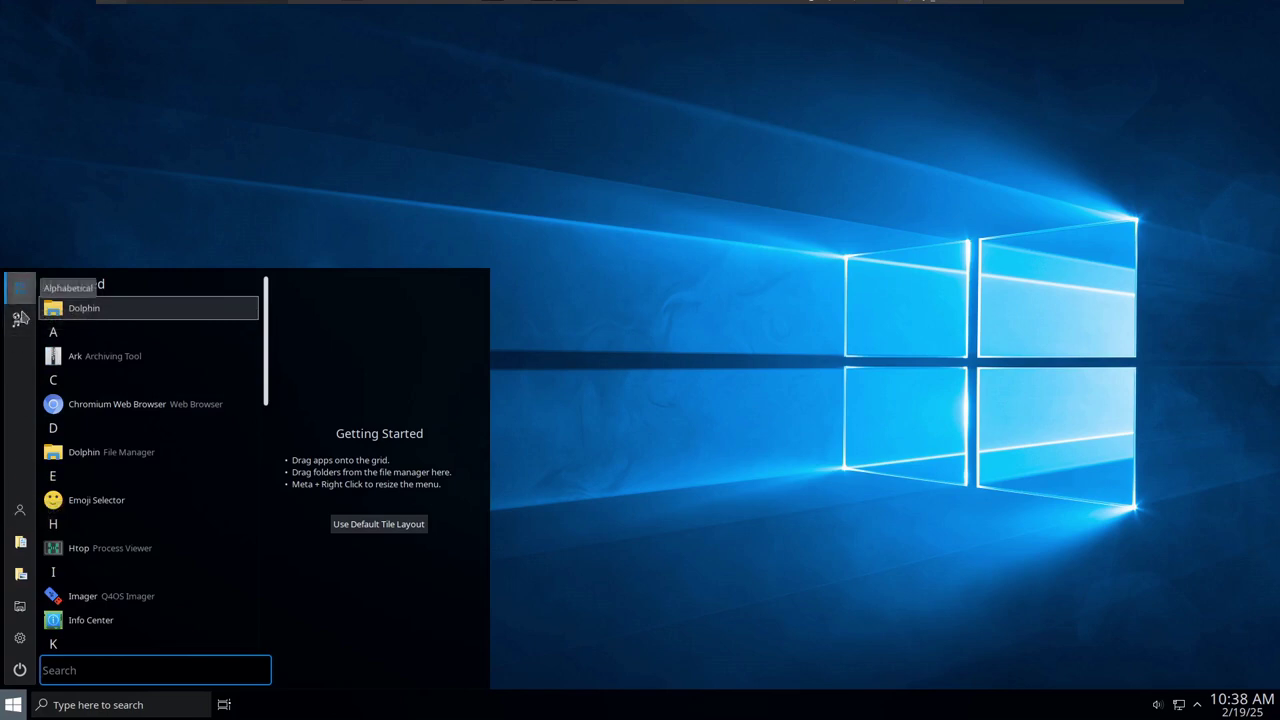
click(19, 319)
click(20, 295)
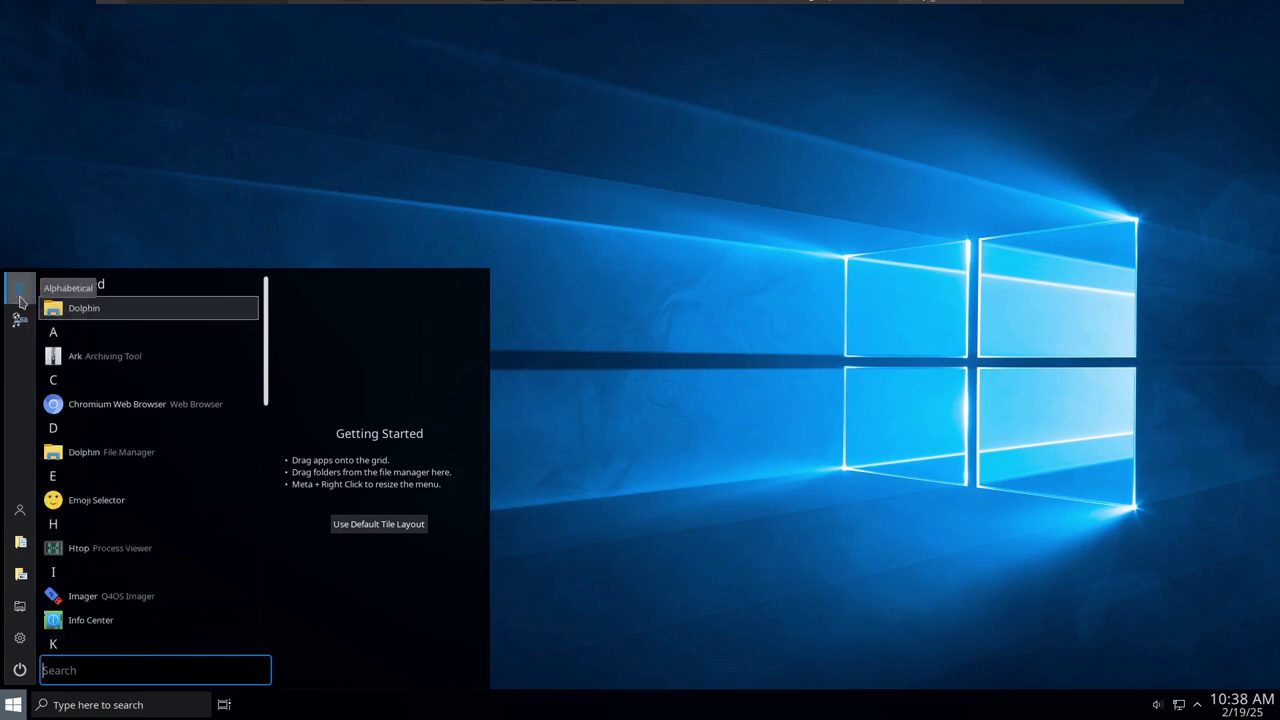
click(20, 546)
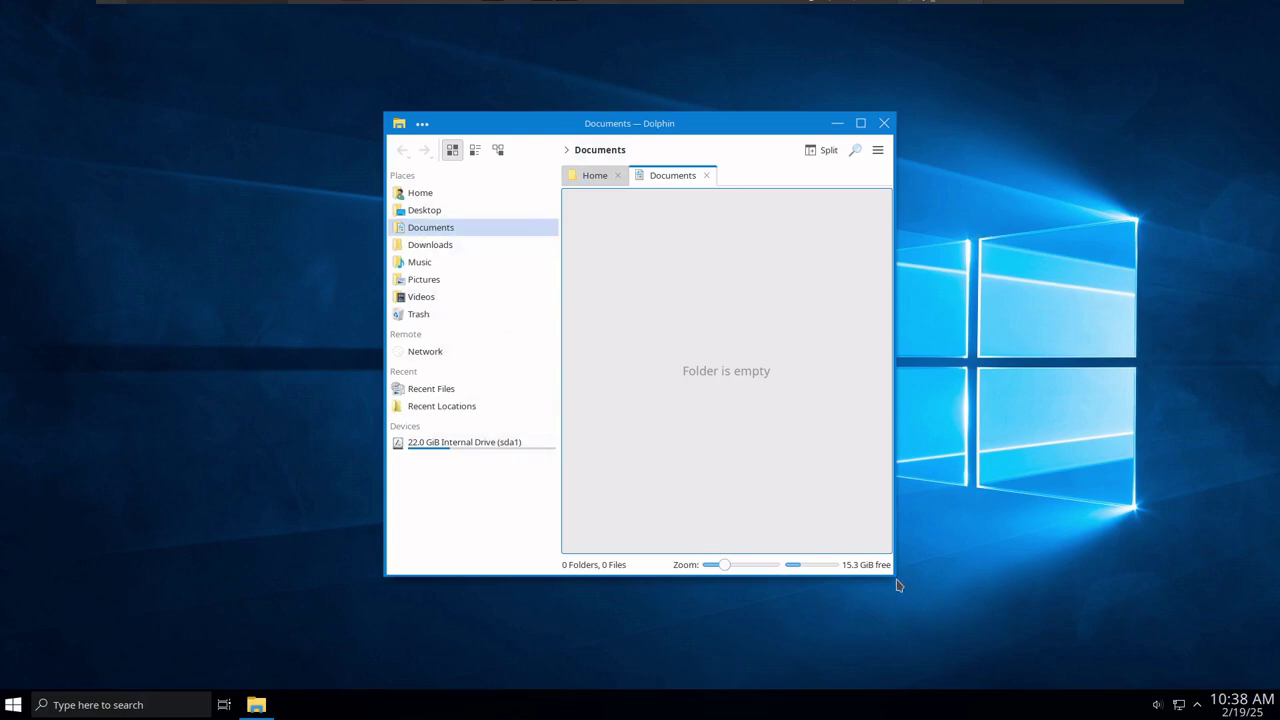
Enlarge the Dolphin window and browse Documents, Home, Desktop and Downloads
drag(895, 577, 1057, 649)
click(448, 233)
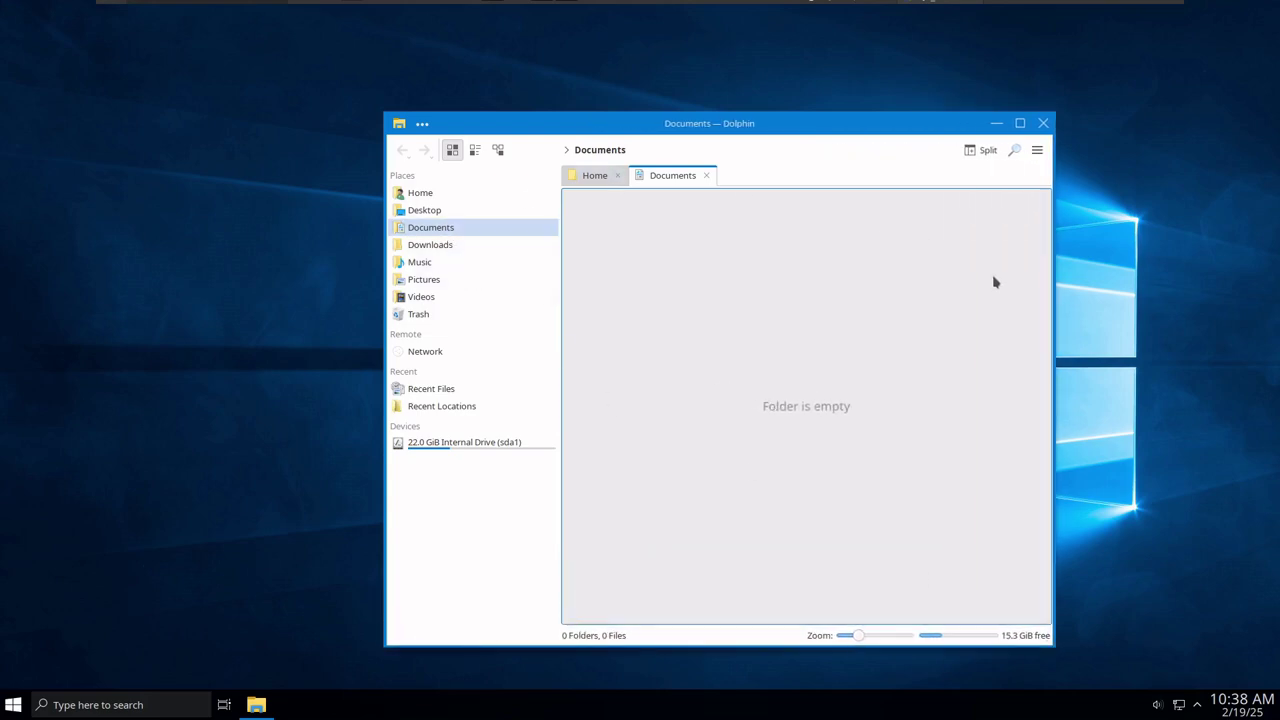
click(472, 197)
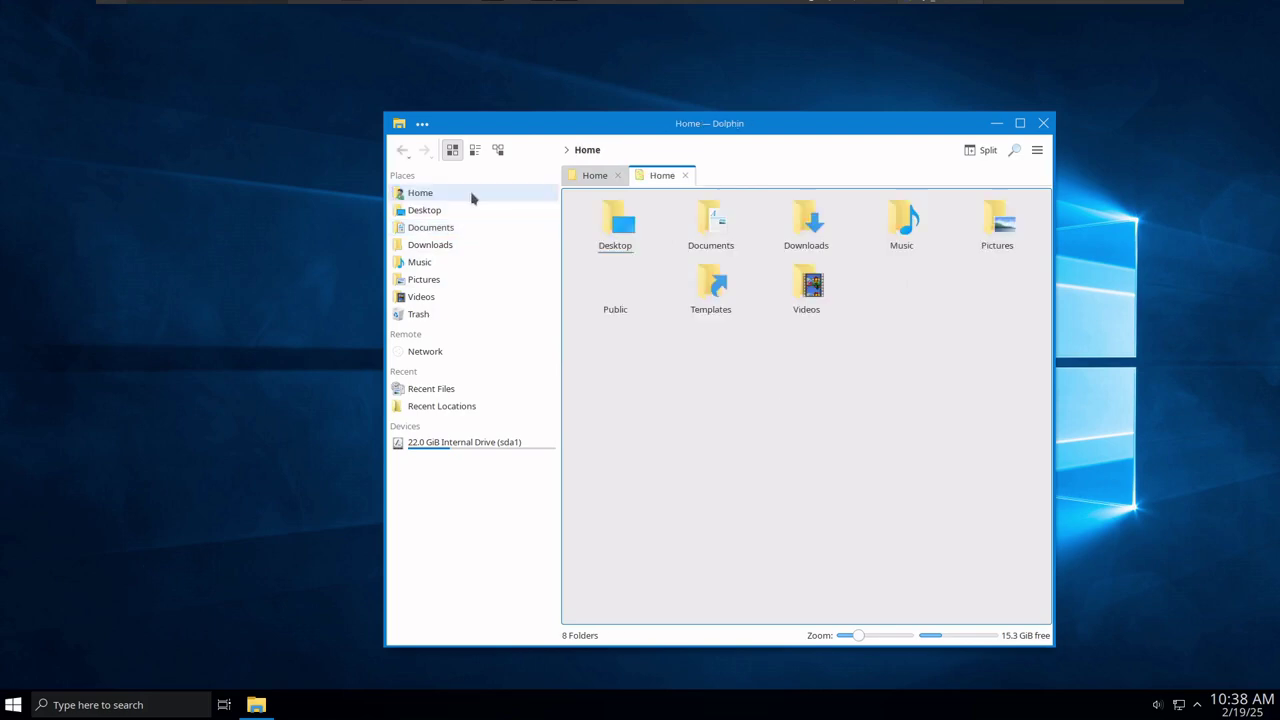
click(420, 210)
click(418, 228)
click(424, 246)
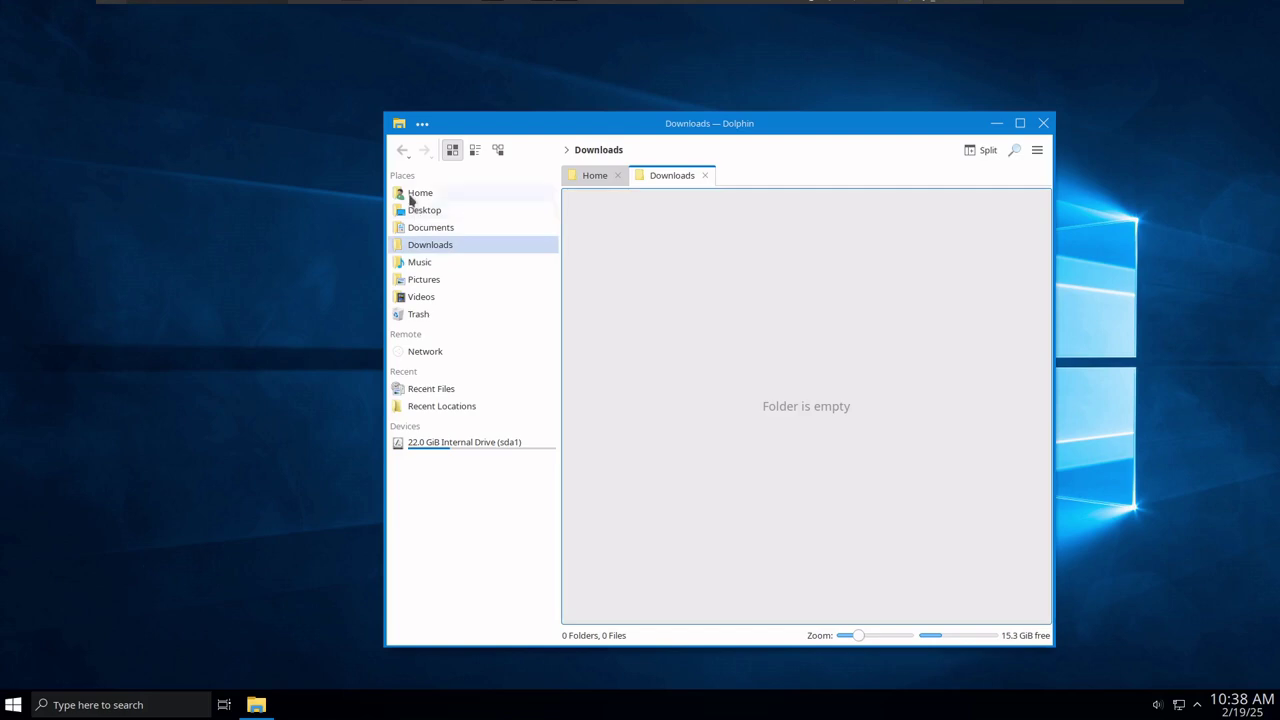
Browse Home, Music, Pictures and Videos, then quit Dolphin with Ctrl+Q
click(414, 195)
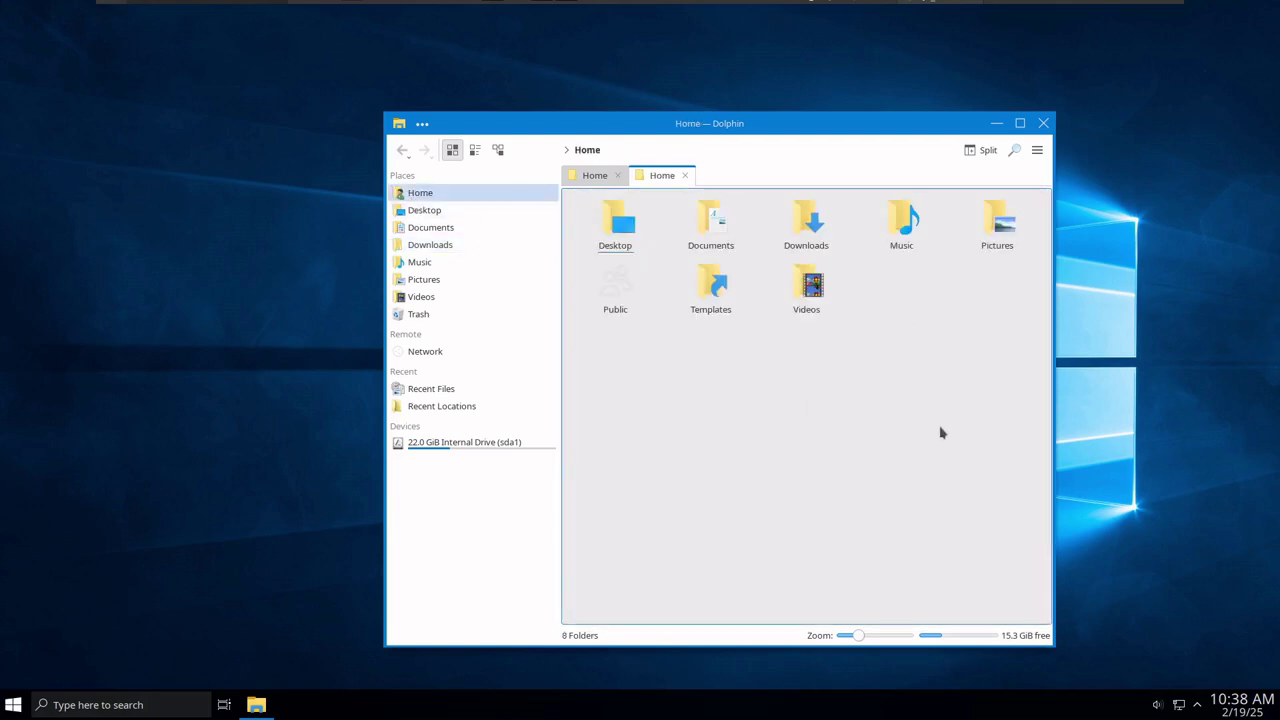
click(435, 263)
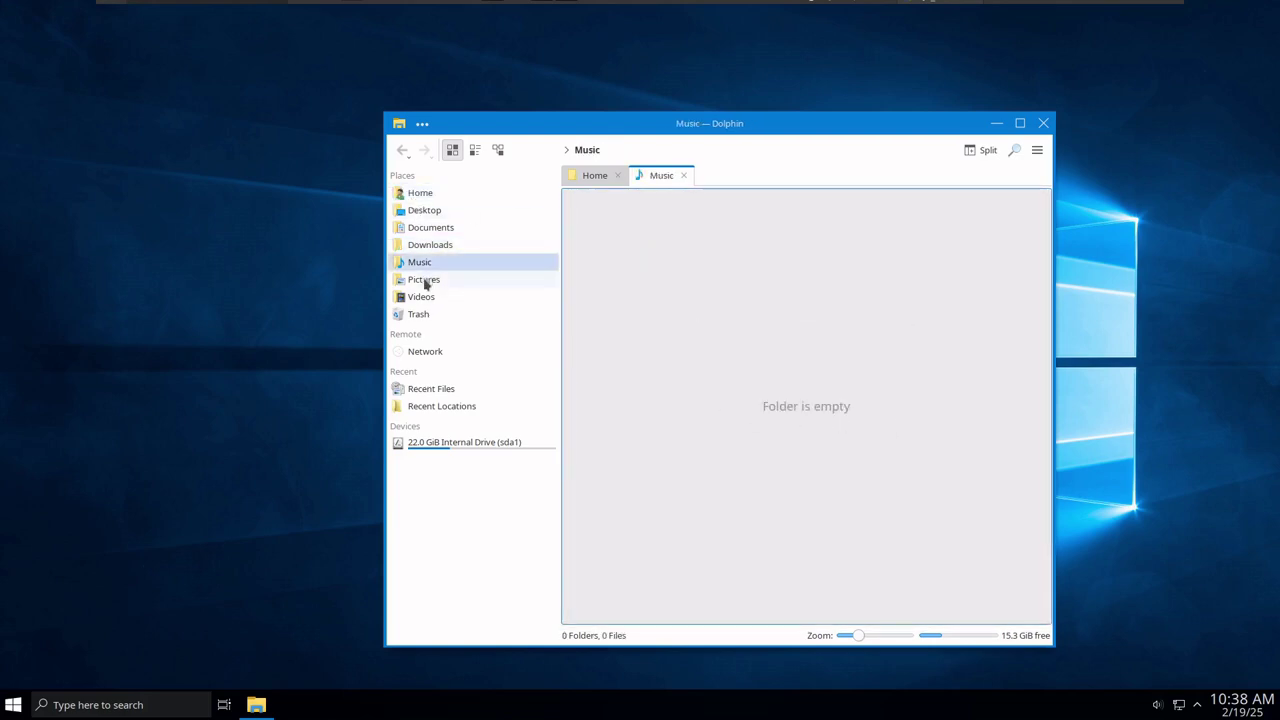
click(423, 280)
click(421, 297)
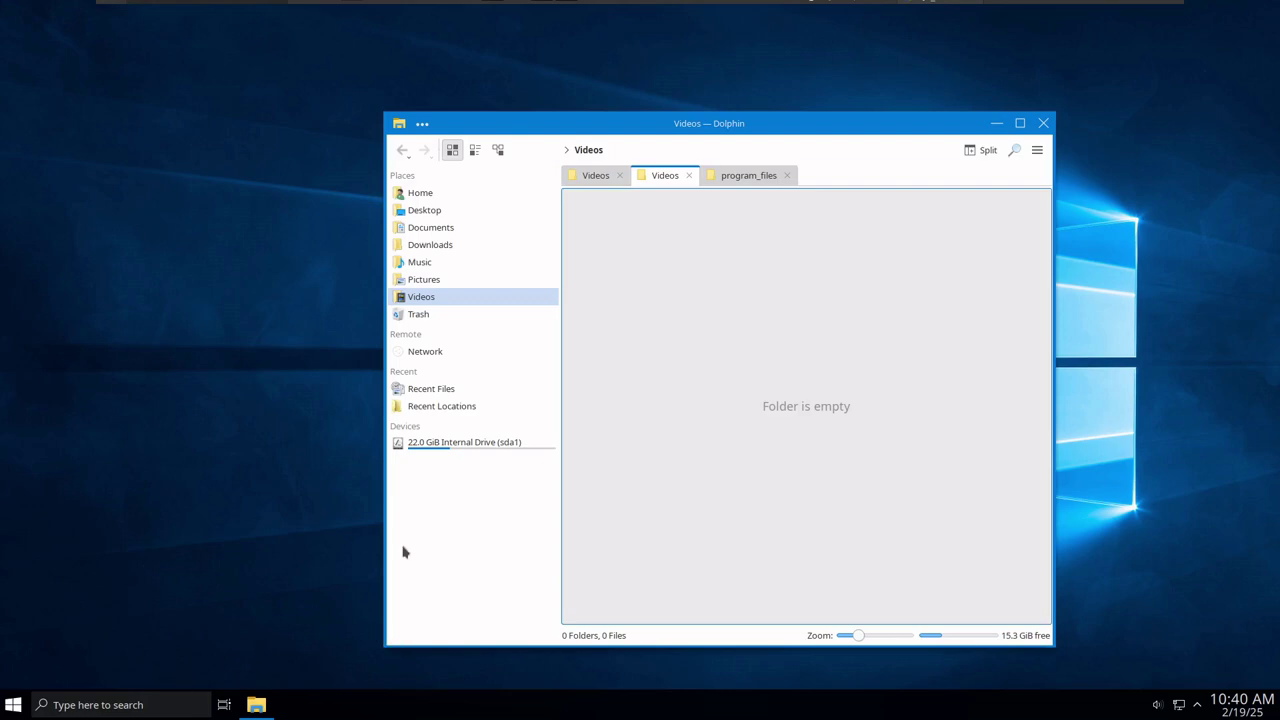
key(ctrl+q)
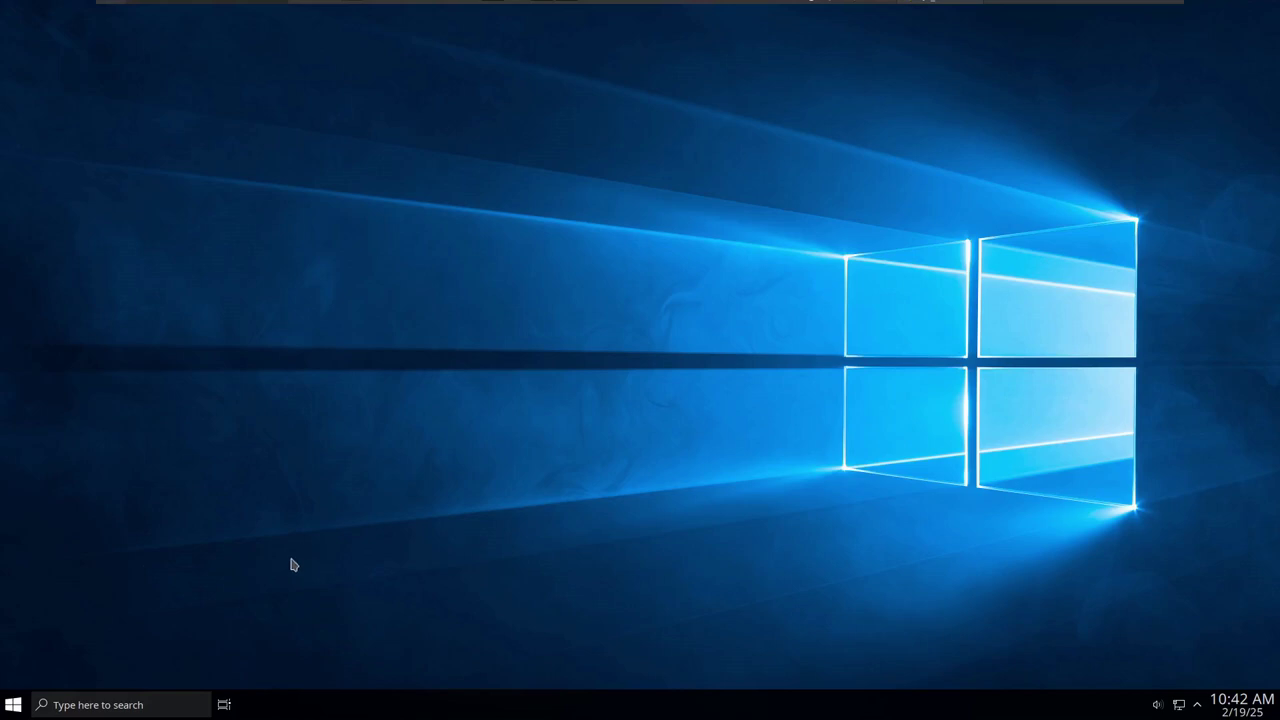
Reopen the Start launcher and scroll the alphabetical list down to Konsole
click(12, 705)
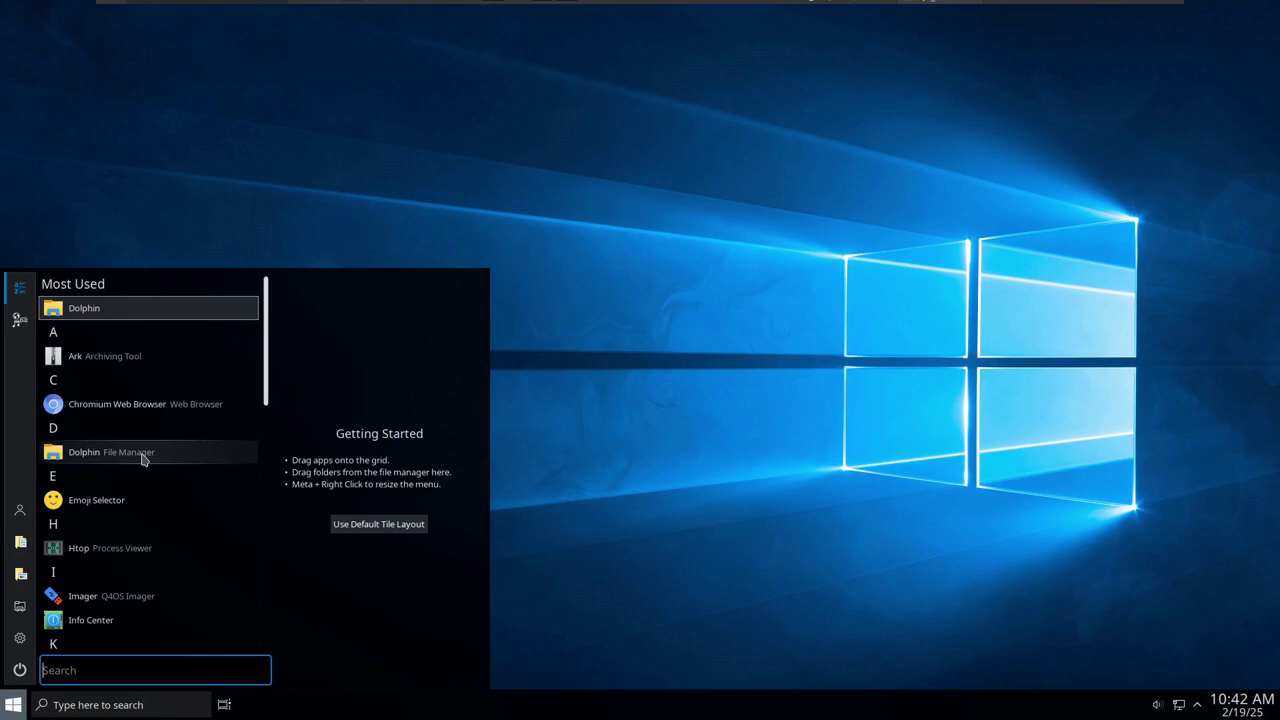
scroll(143, 460, down, 1)
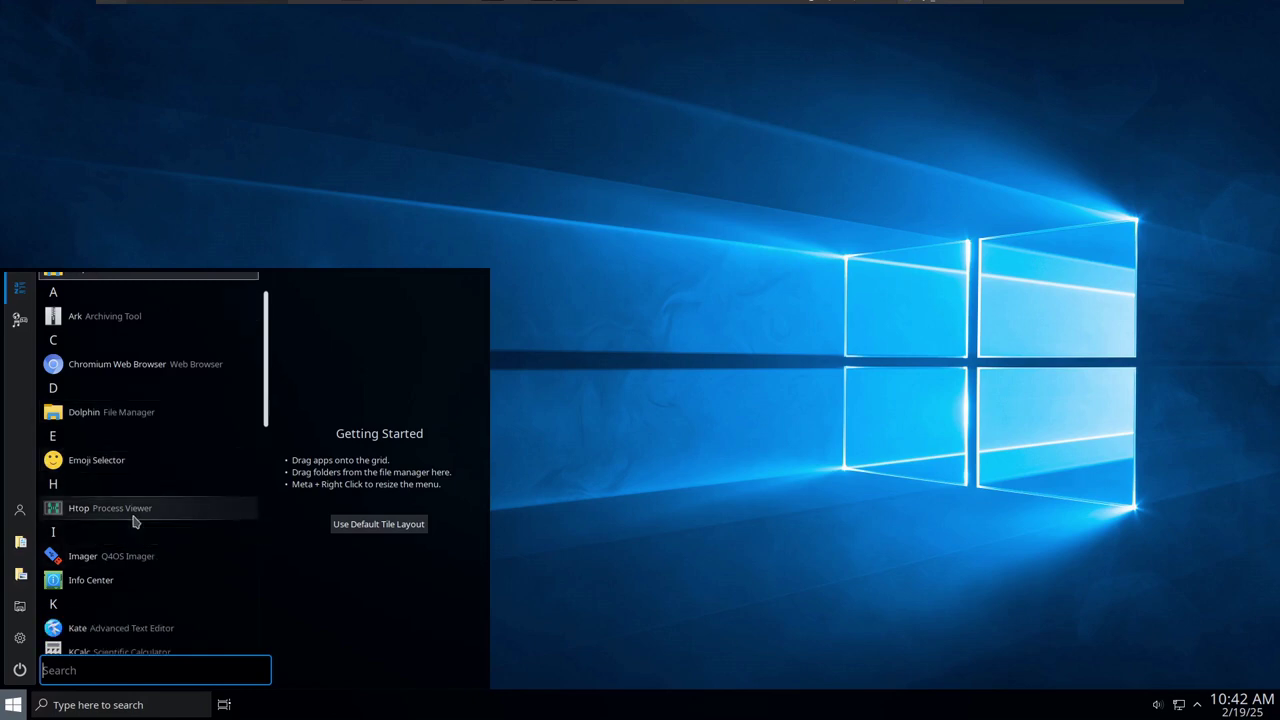
scroll(134, 520, down, 4)
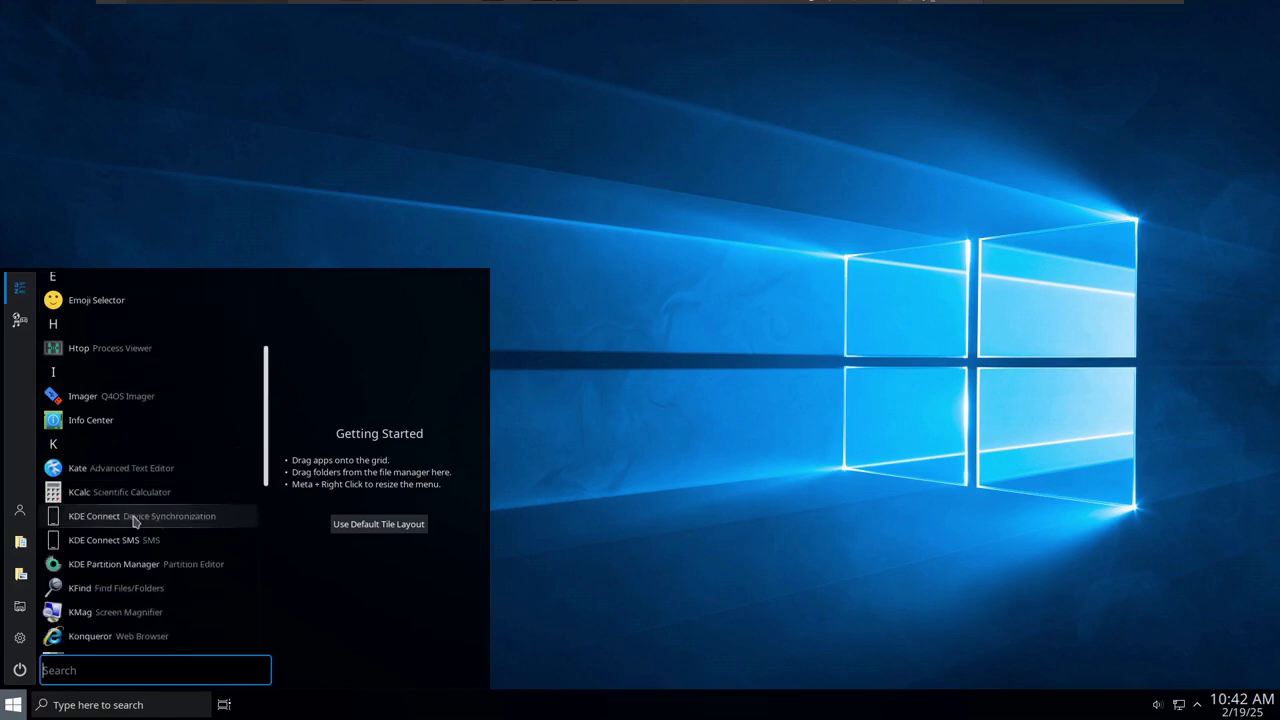
scroll(134, 520, down, 1)
scroll(134, 520, down, 2)
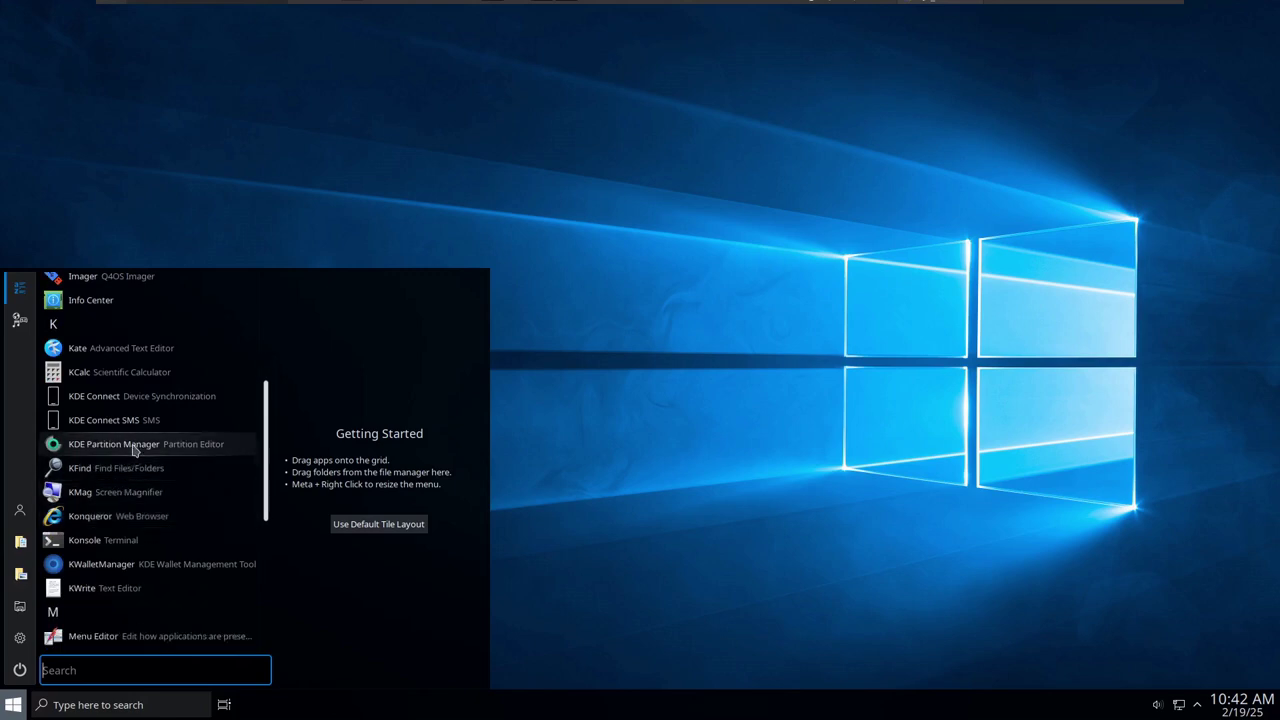
scroll(173, 503, down, 2)
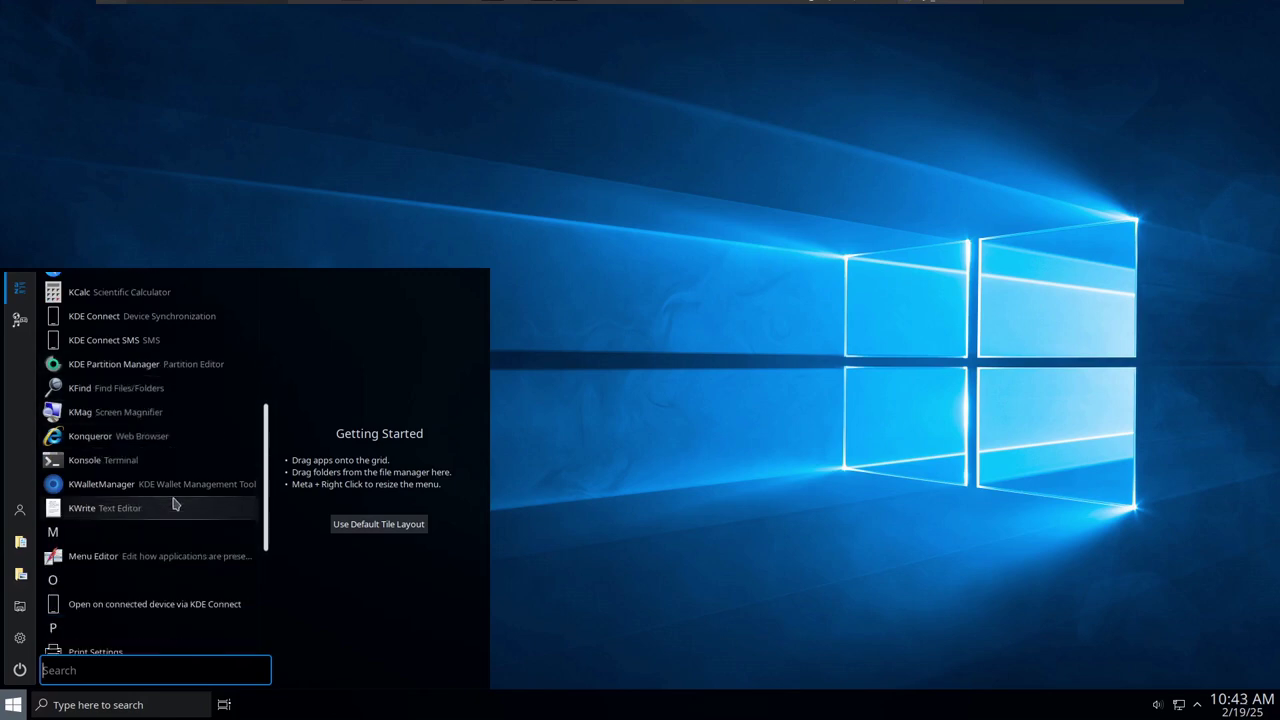
Pin Konsole as a launcher tile, then scroll on toward Q4OS Software Centre
right_click(97, 467)
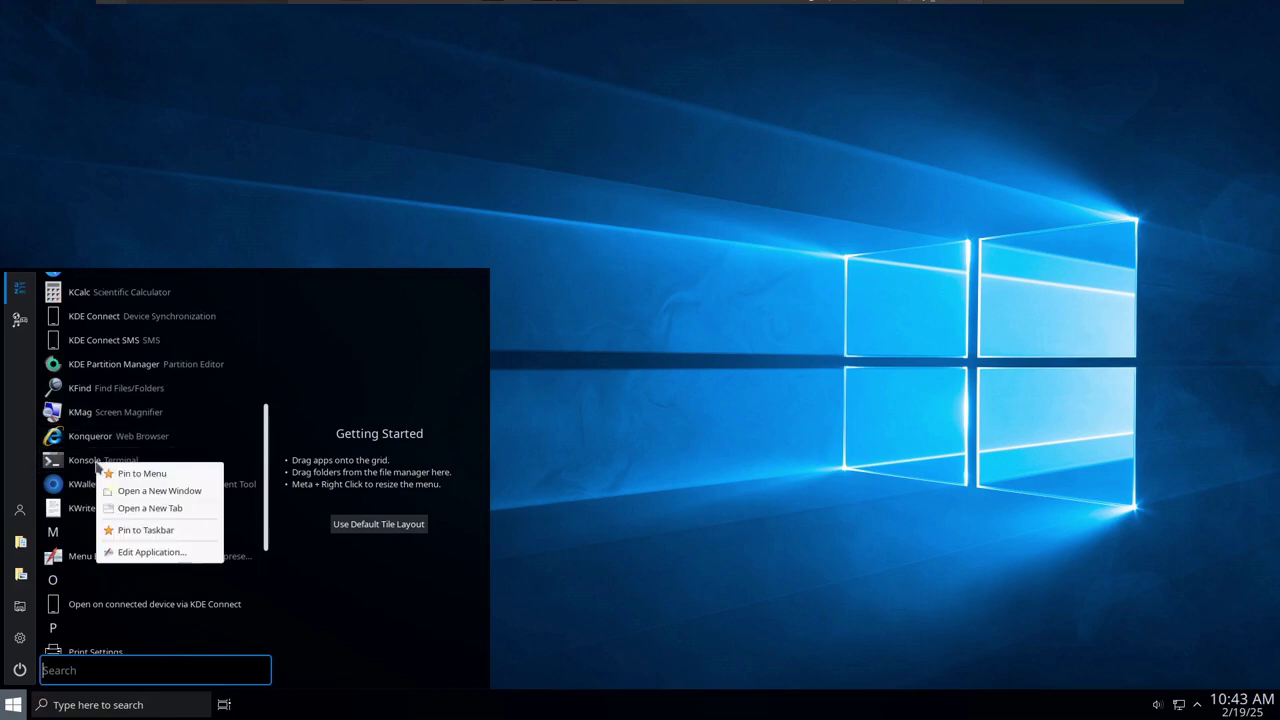
click(140, 476)
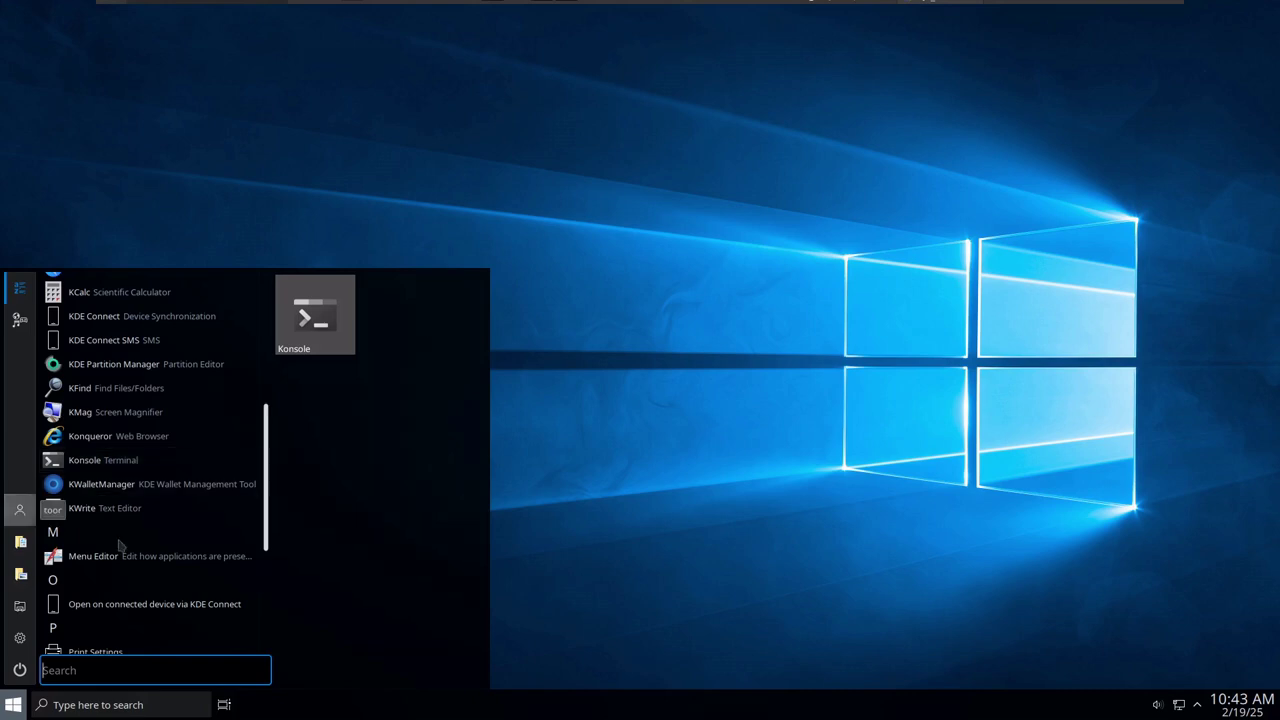
scroll(152, 528, down, 5)
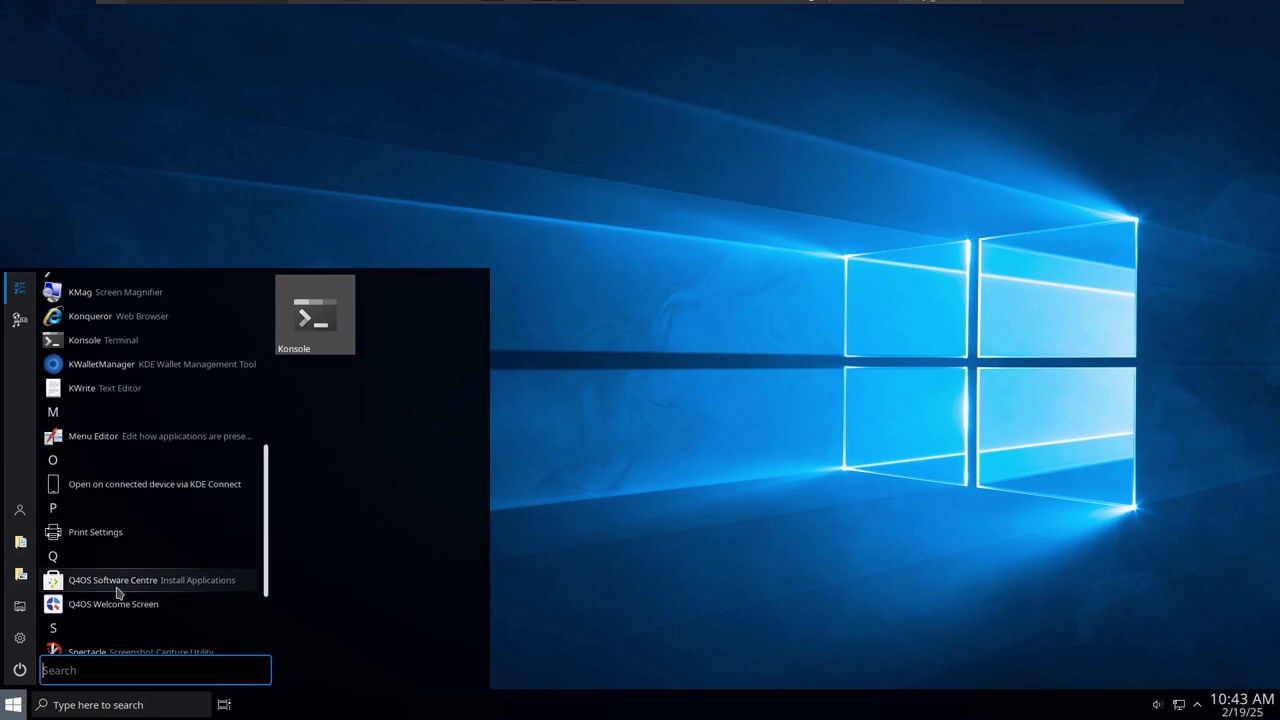
Launch Q4OS Software Centre, enlarge its window and start installing Mozilla Firefox
click(155, 589)
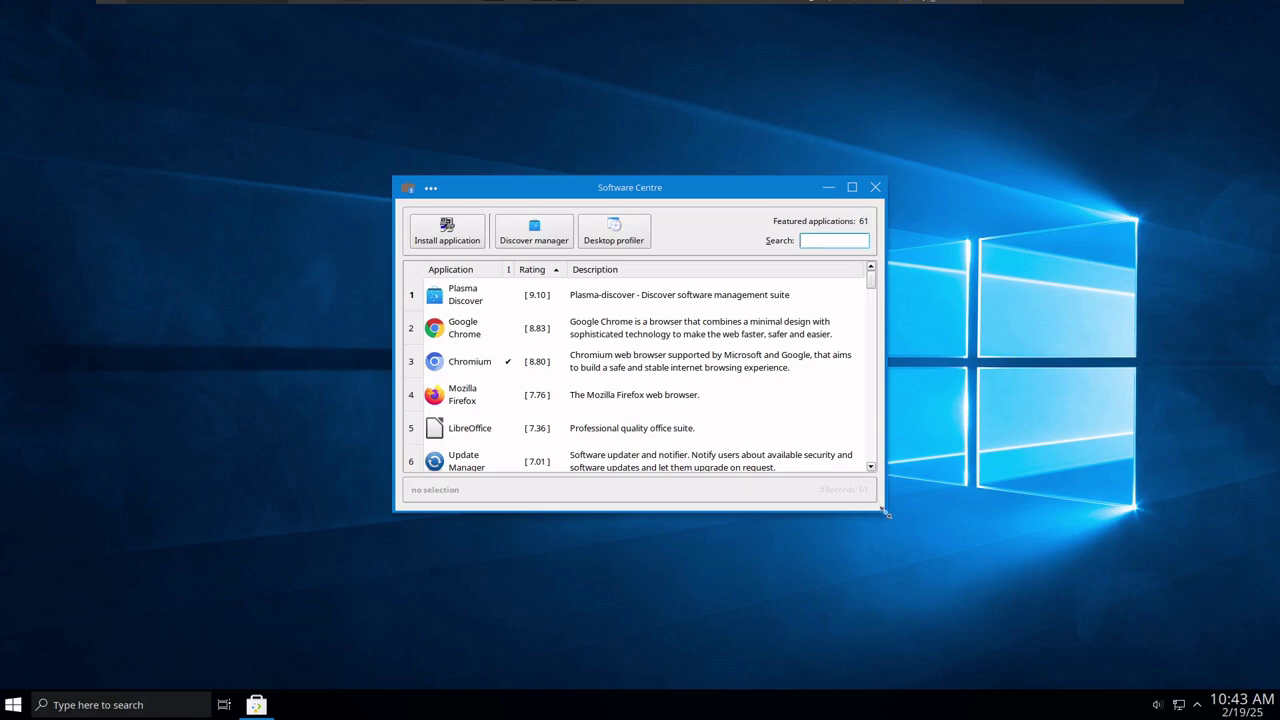
drag(885, 512, 917, 612)
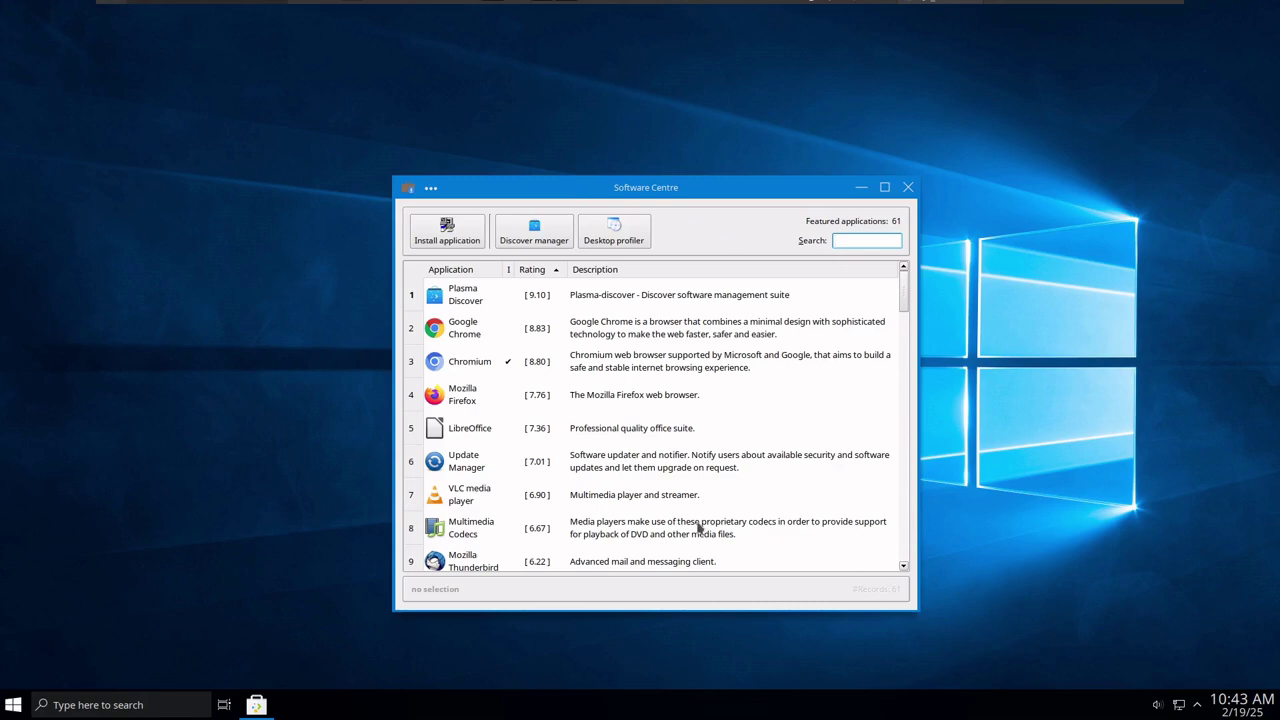
scroll(676, 467, down, 2)
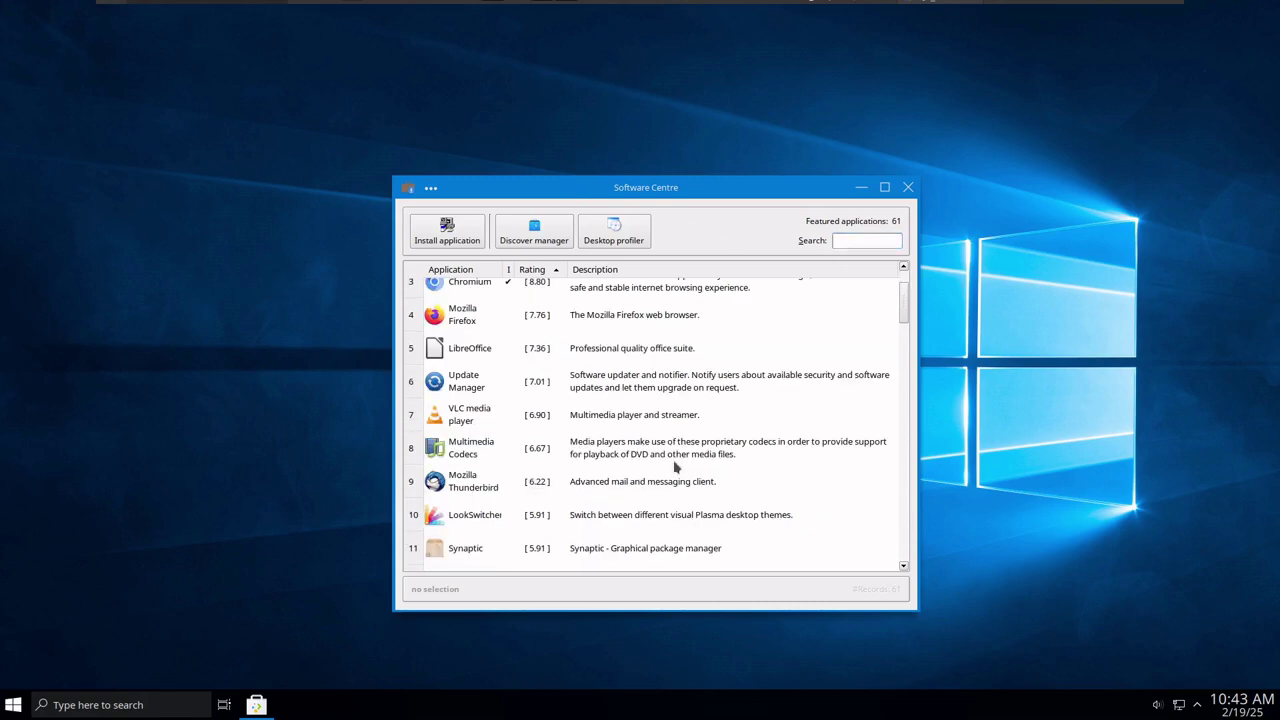
scroll(676, 467, up, 2)
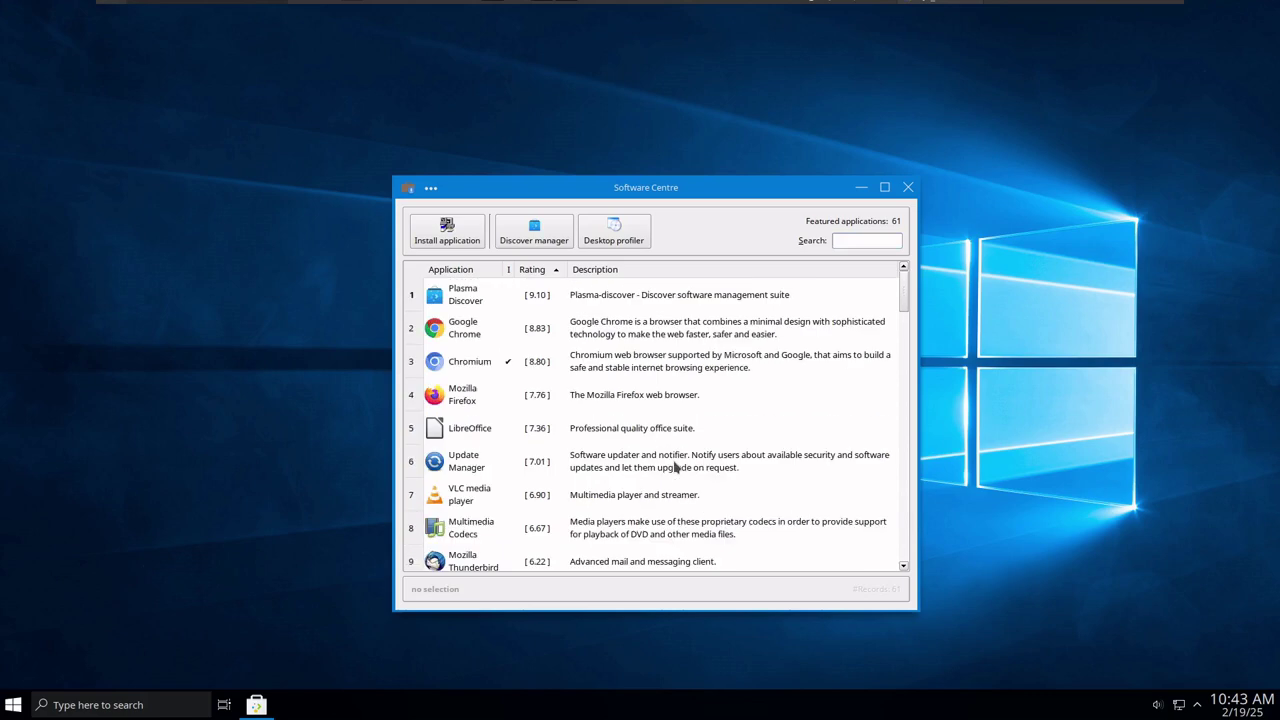
click(589, 400)
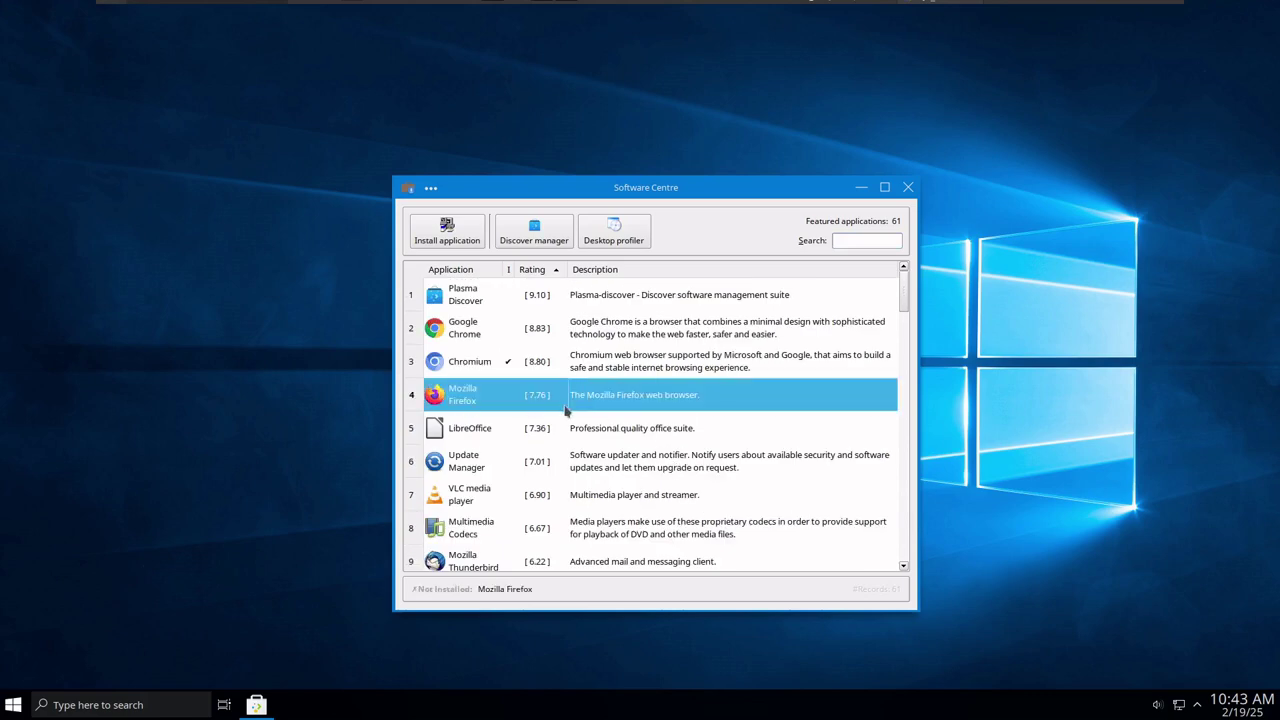
click(468, 238)
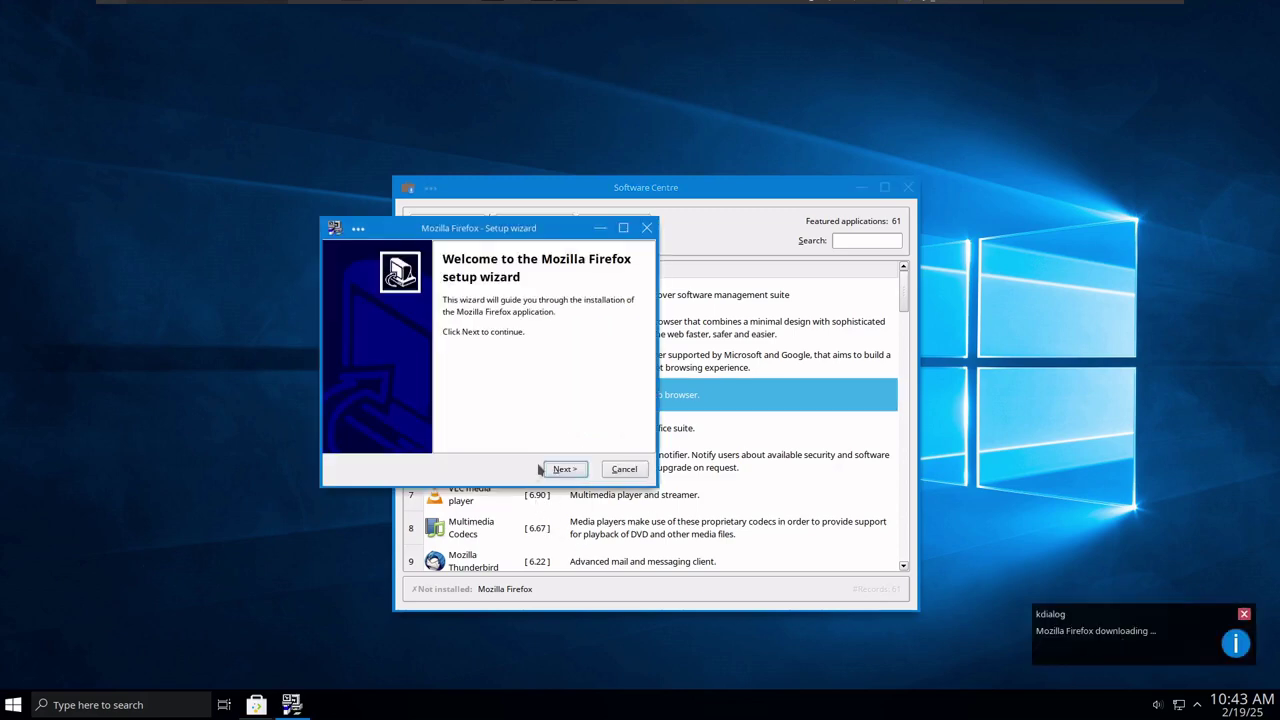
Run the Firefox setup wizard through Next and Install to 100%, then Finish
drag(430, 228, 318, 303)
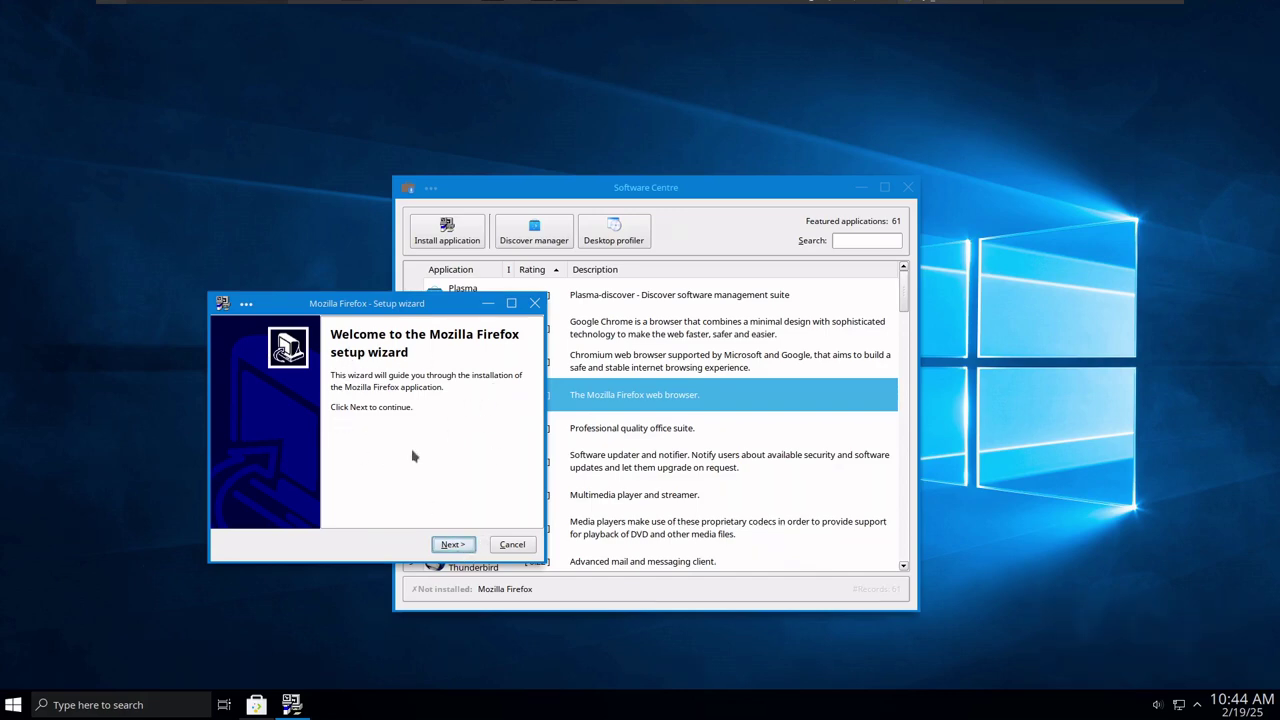
click(464, 545)
click(449, 545)
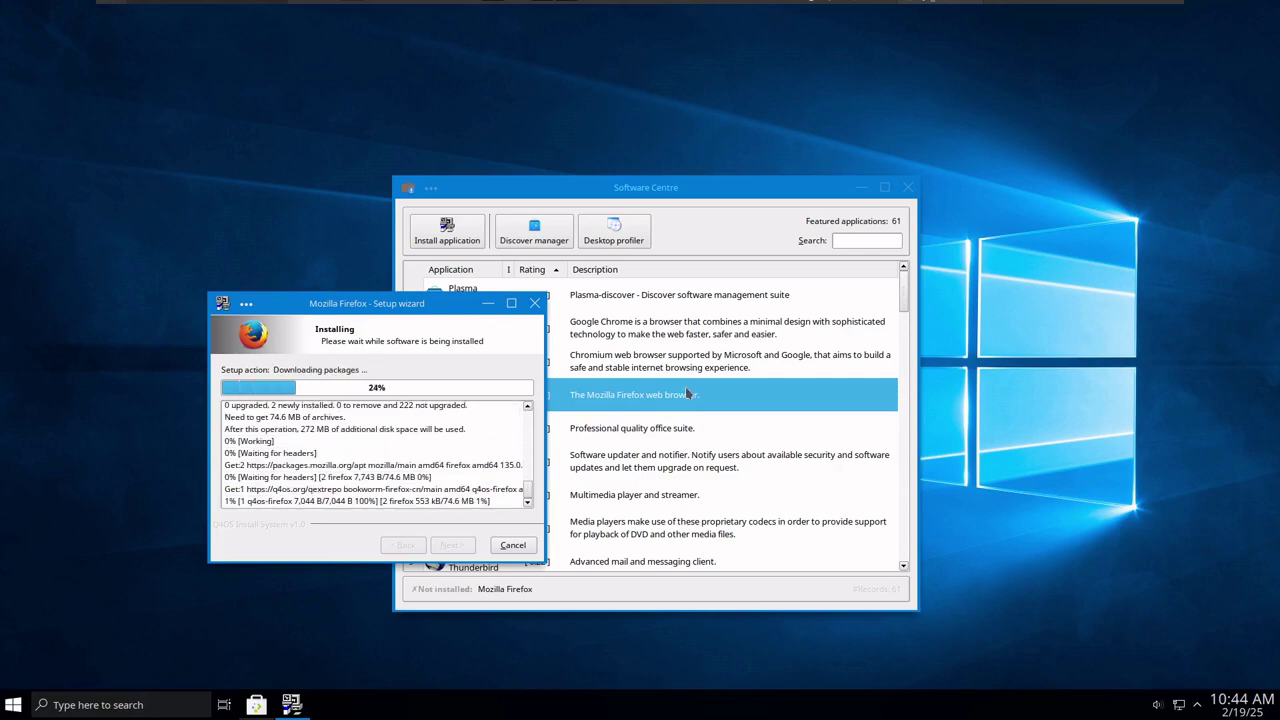
drag(425, 303, 293, 78)
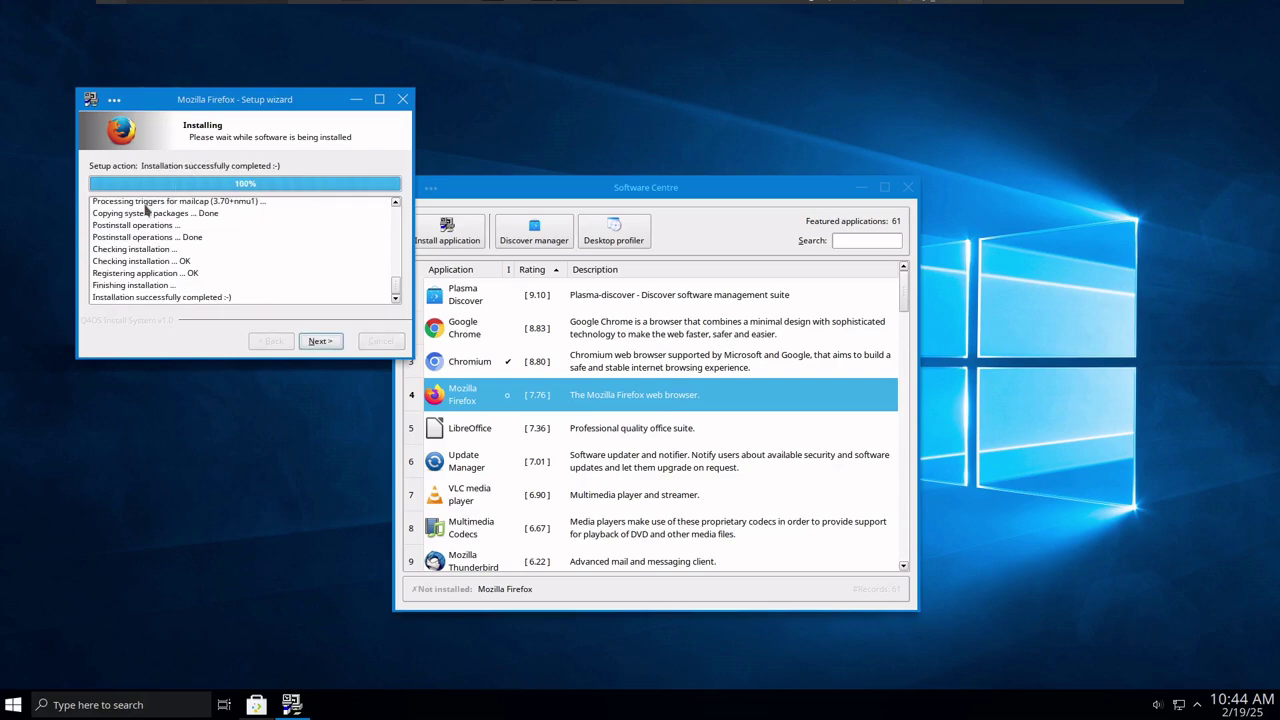
click(333, 346)
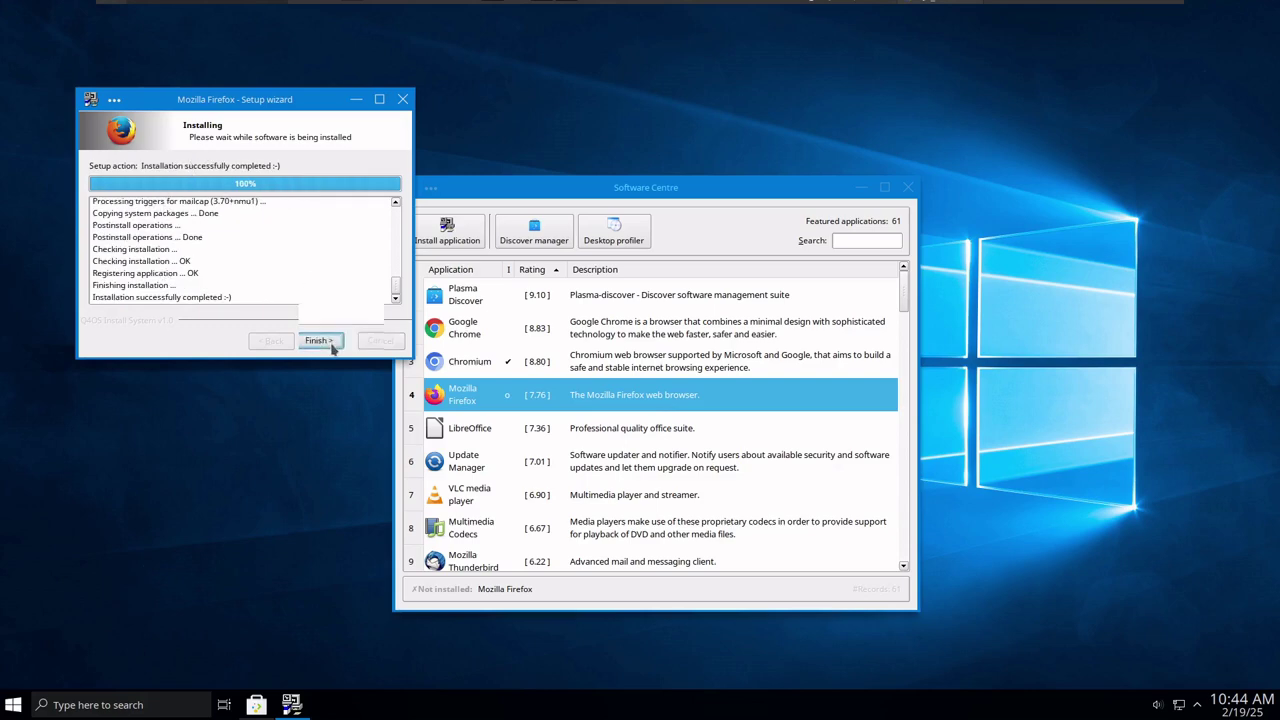
click(333, 346)
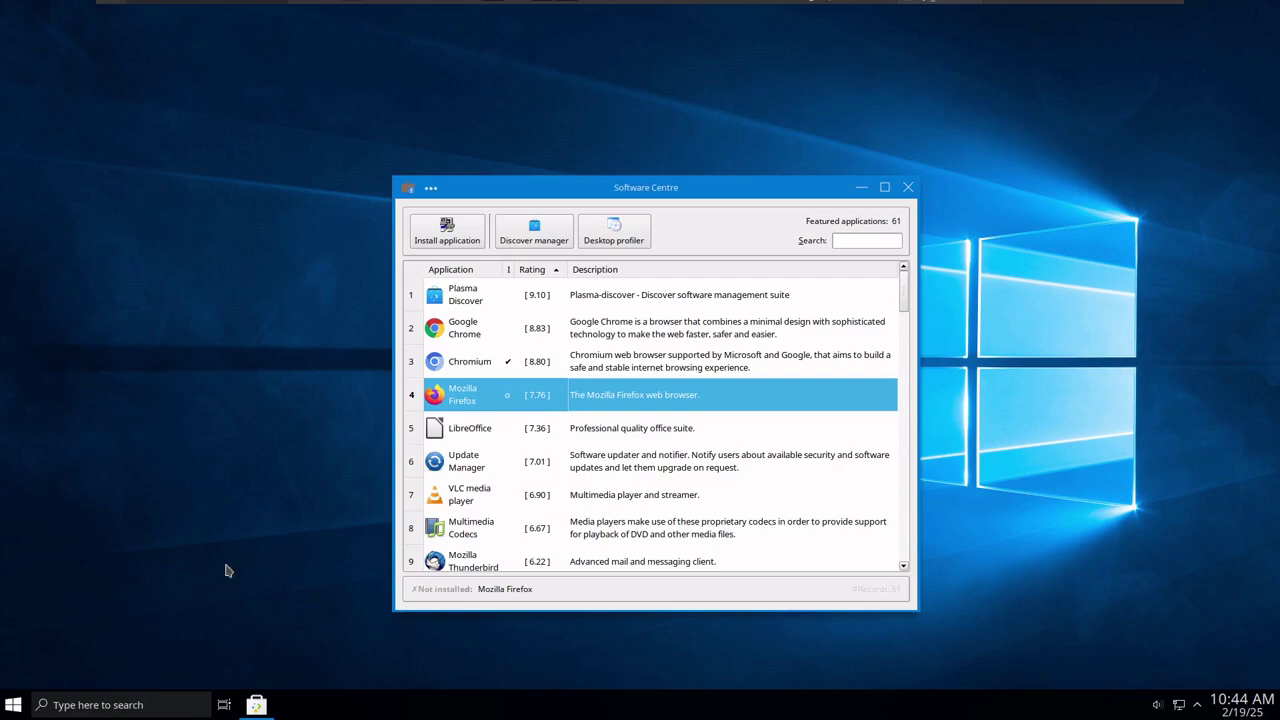
Pin Firefox to the Start menu beside Konsole and scroll the list to System Monitor
click(13, 705)
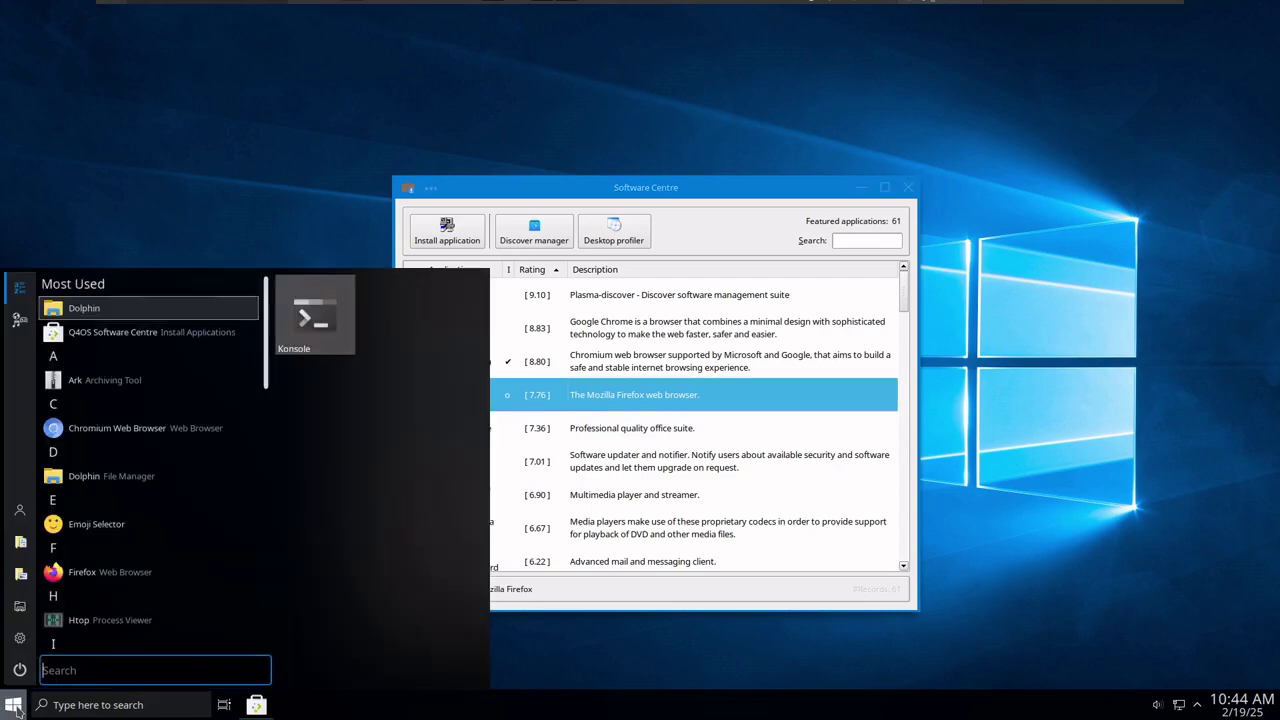
right_click(97, 580)
click(141, 590)
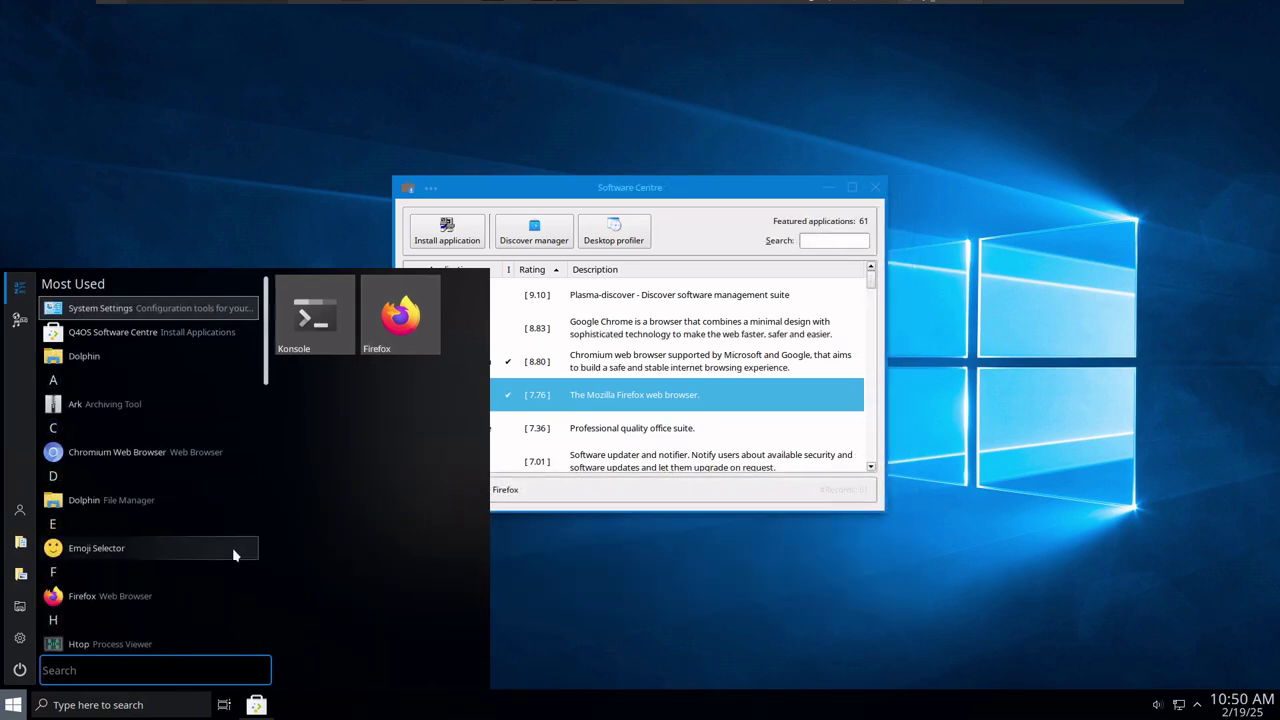
scroll(234, 548, down, 1)
drag(268, 392, 240, 614)
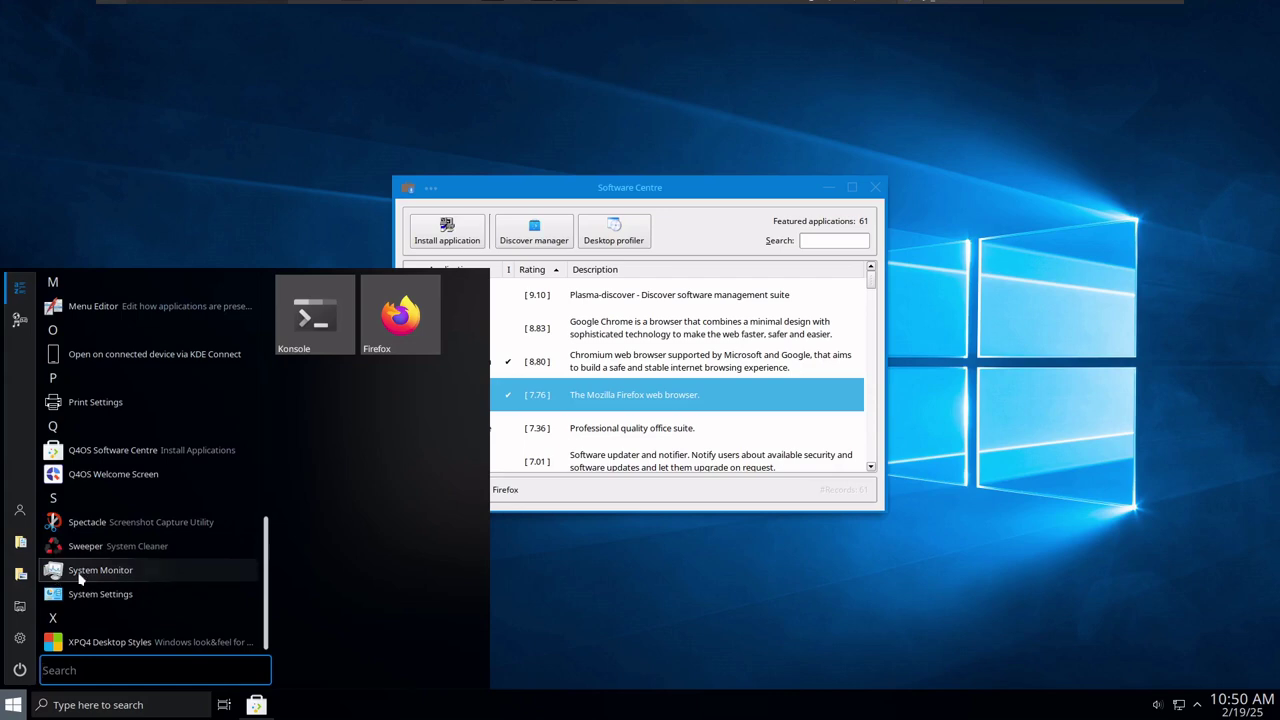
Launch System Monitor, reposition its window and view the CPU, Memory and Network History graphs
click(80, 578)
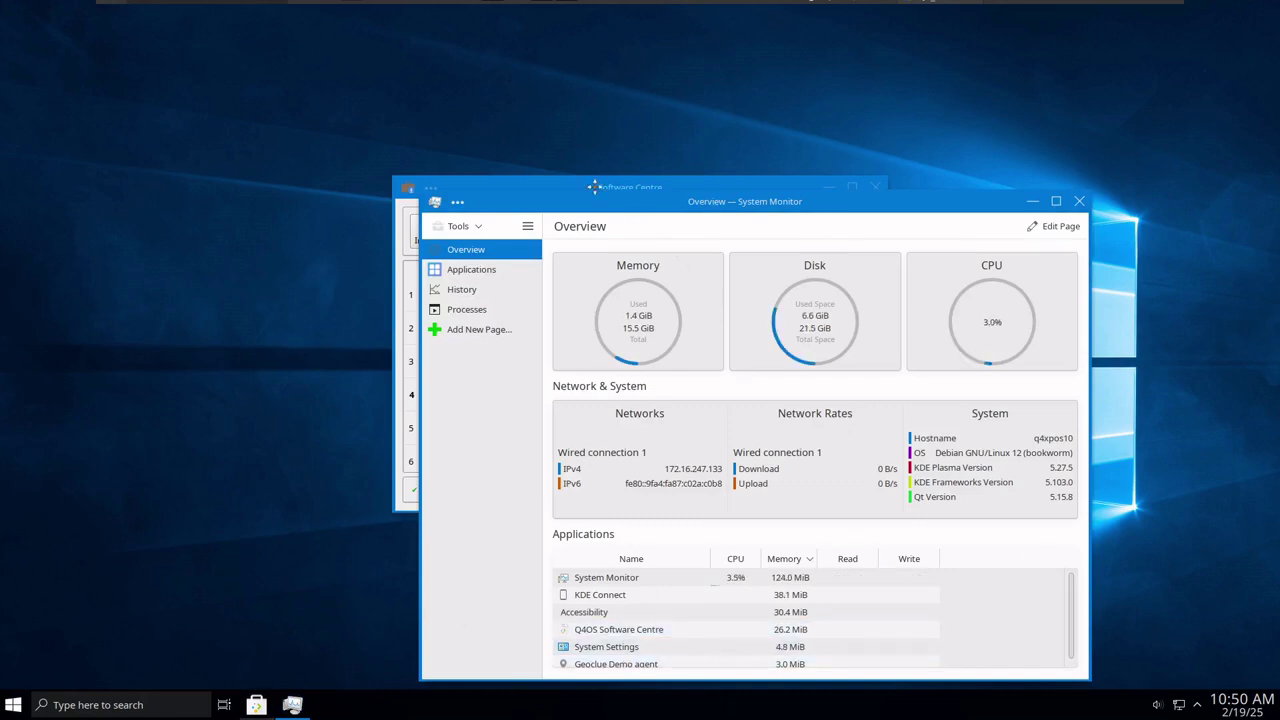
drag(621, 202, 463, 117)
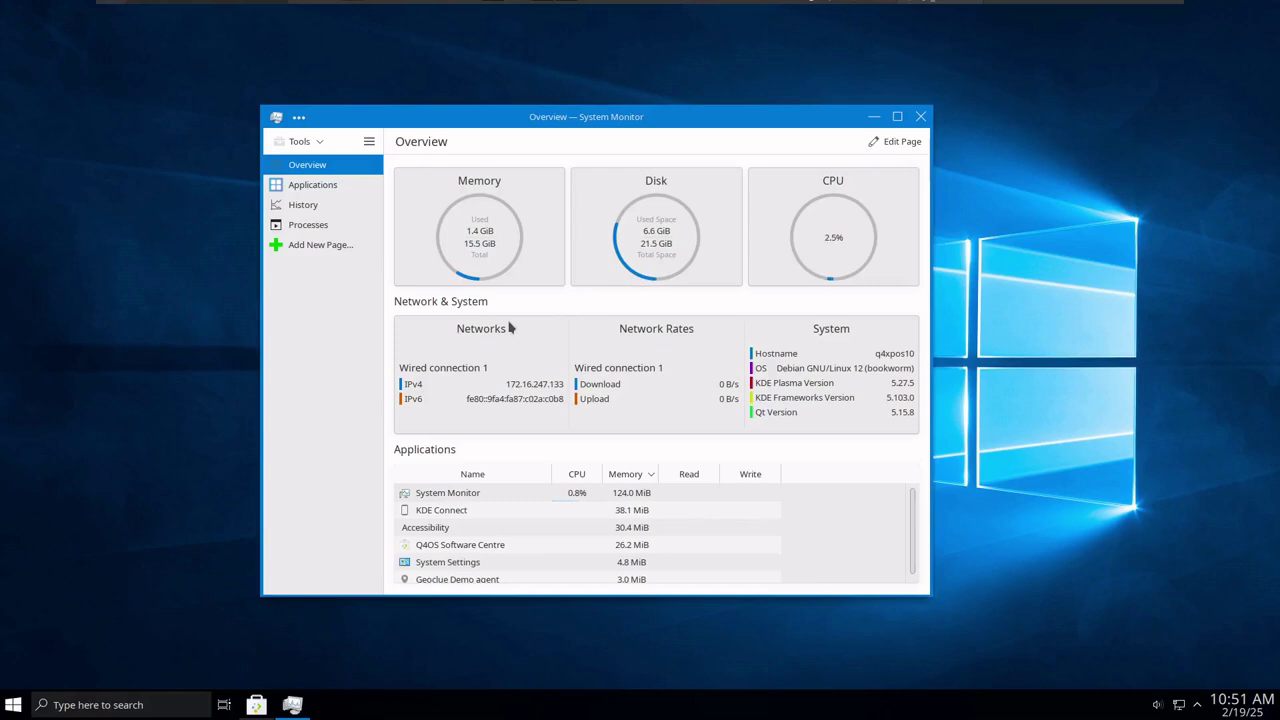
click(334, 188)
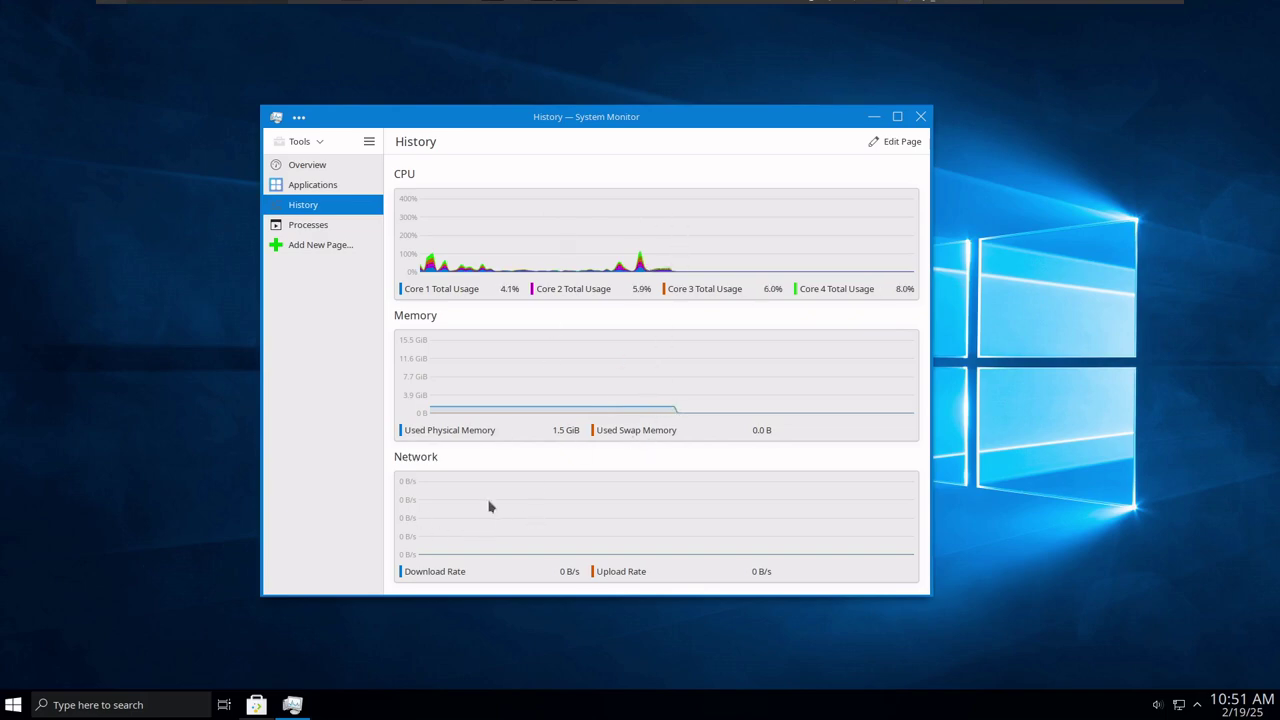
click(341, 224)
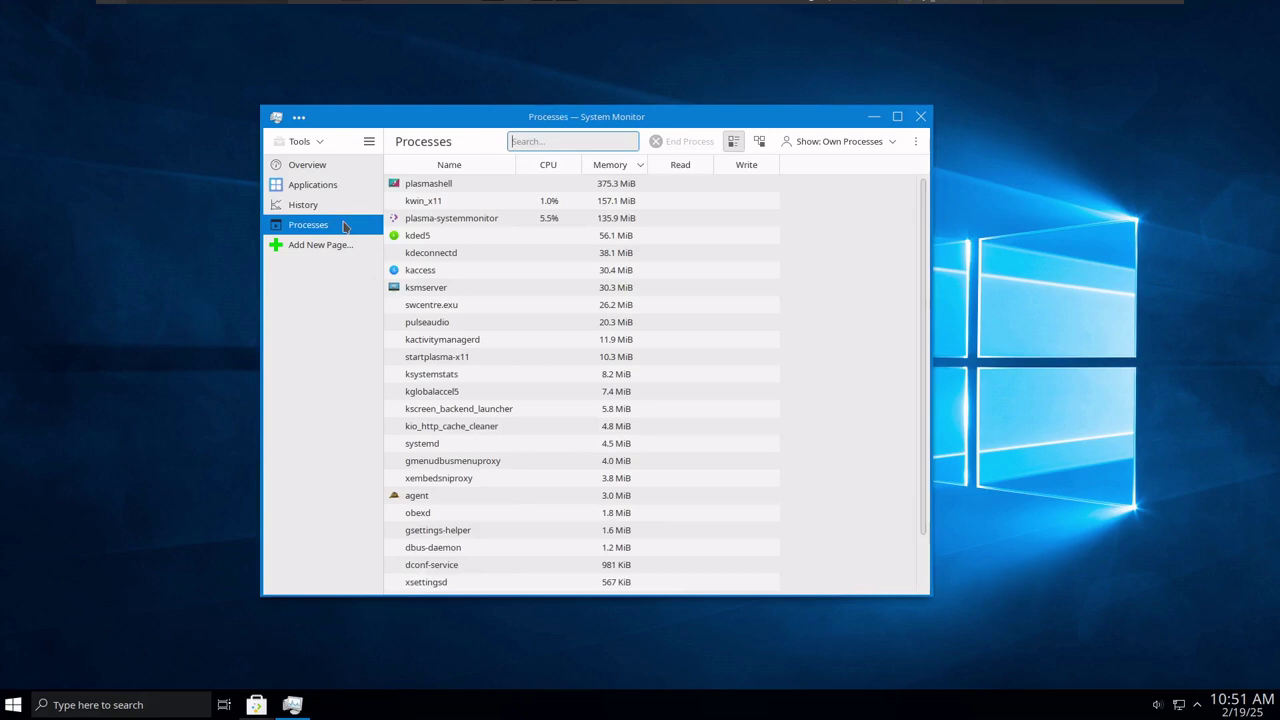
scroll(576, 537, down, 1)
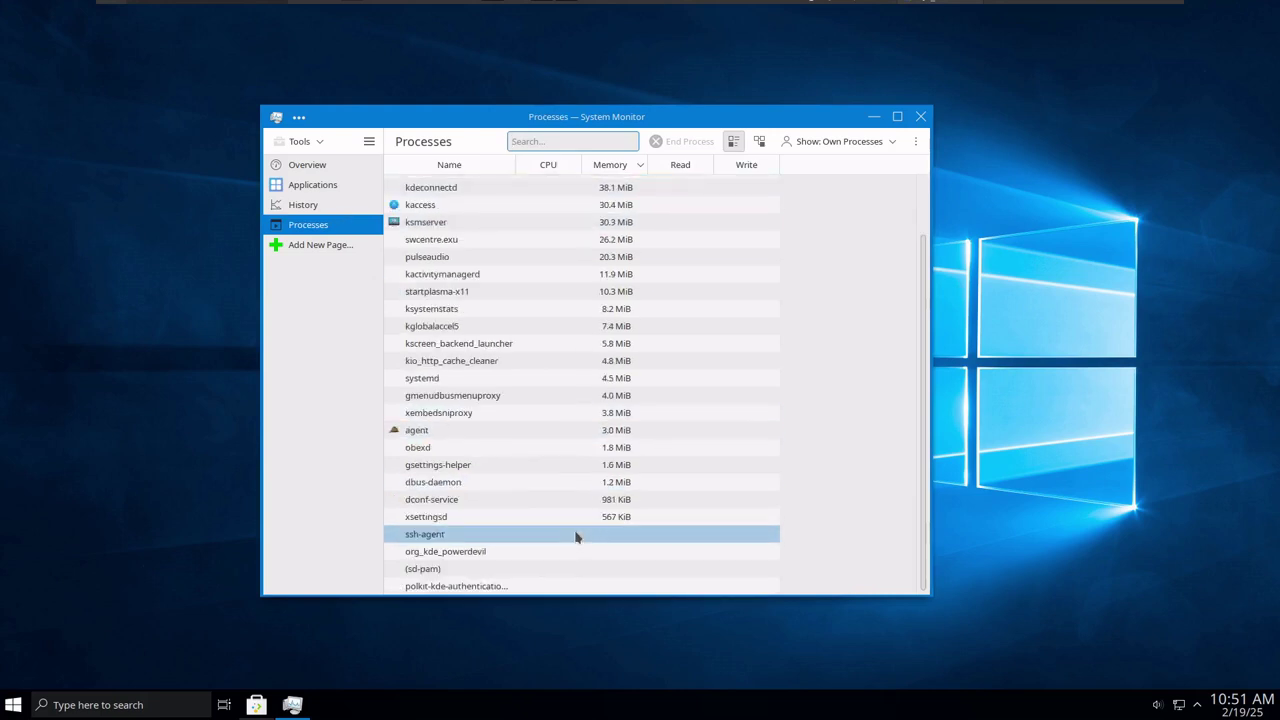
scroll(576, 537, up, 1)
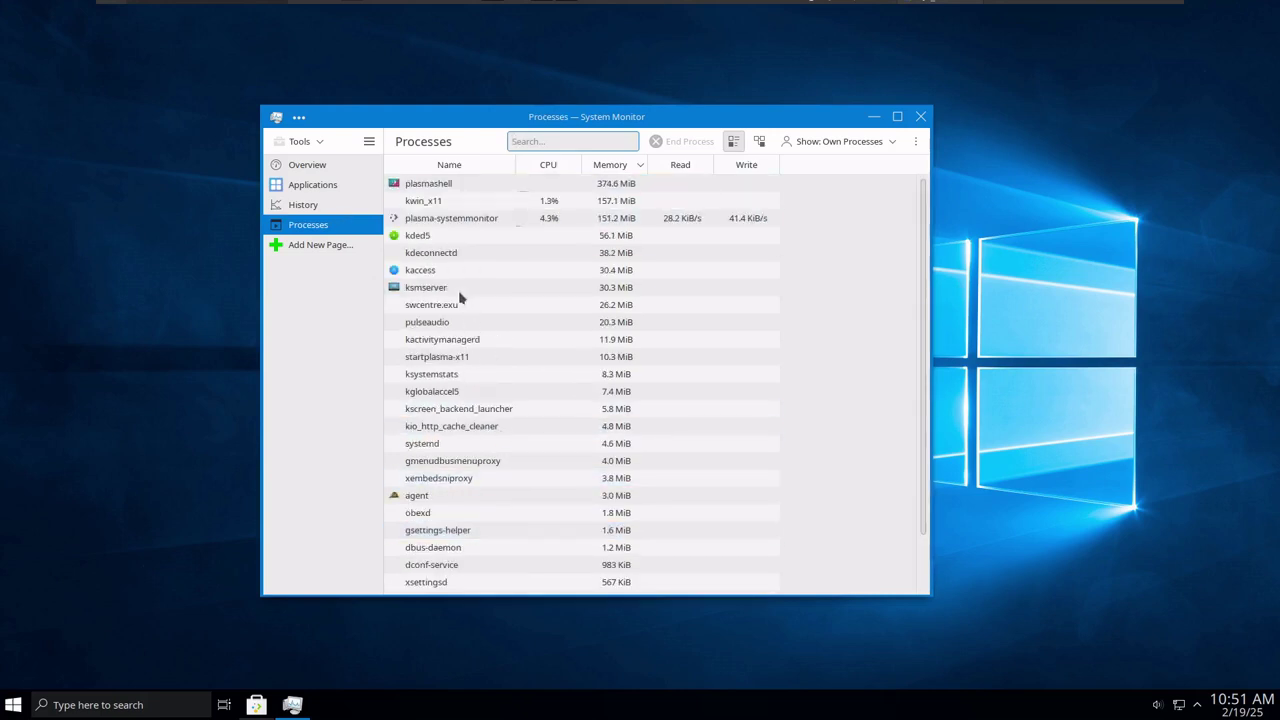
right_click(438, 204)
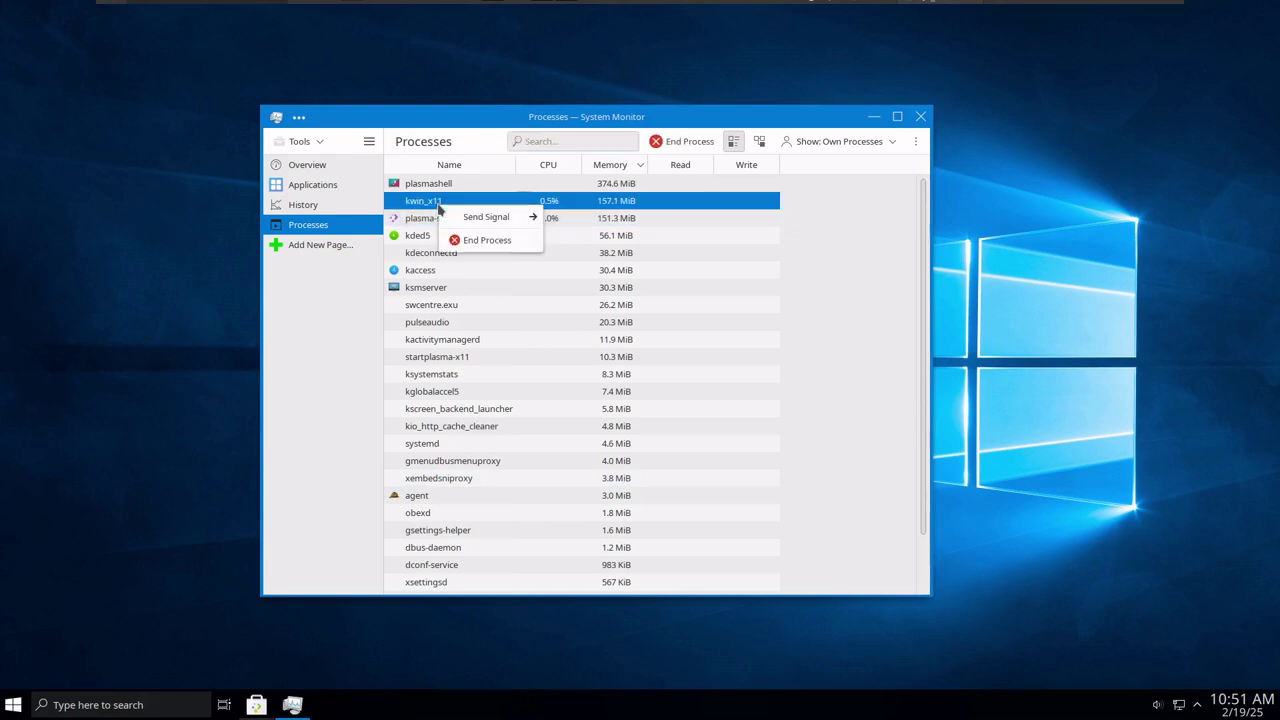
click(313, 383)
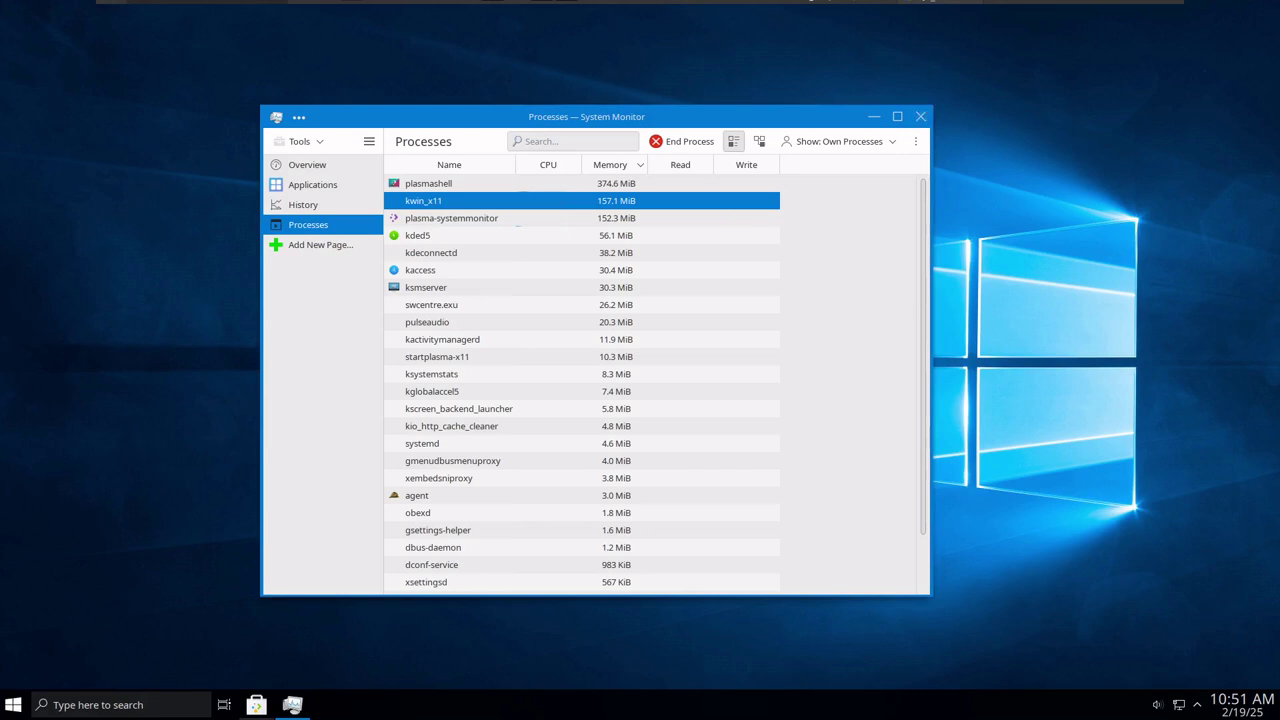
Pin System Monitor to the taskbar and close its window
right_click(293, 705)
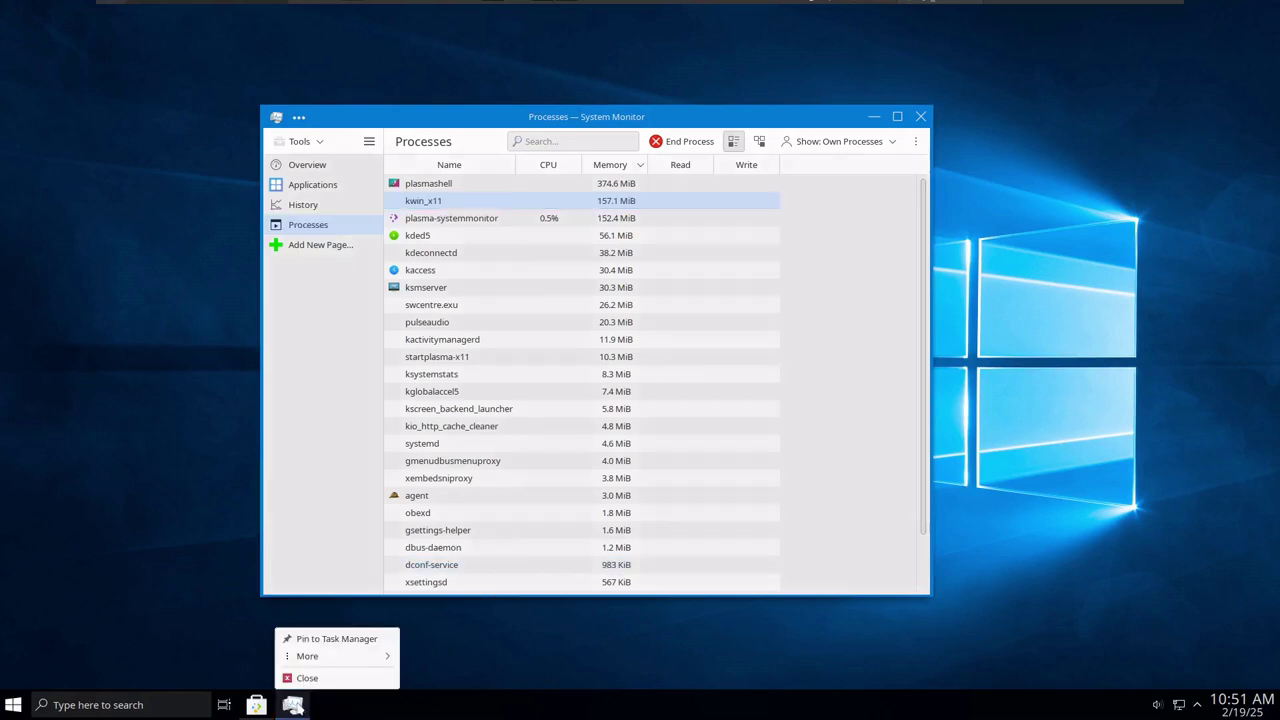
click(324, 641)
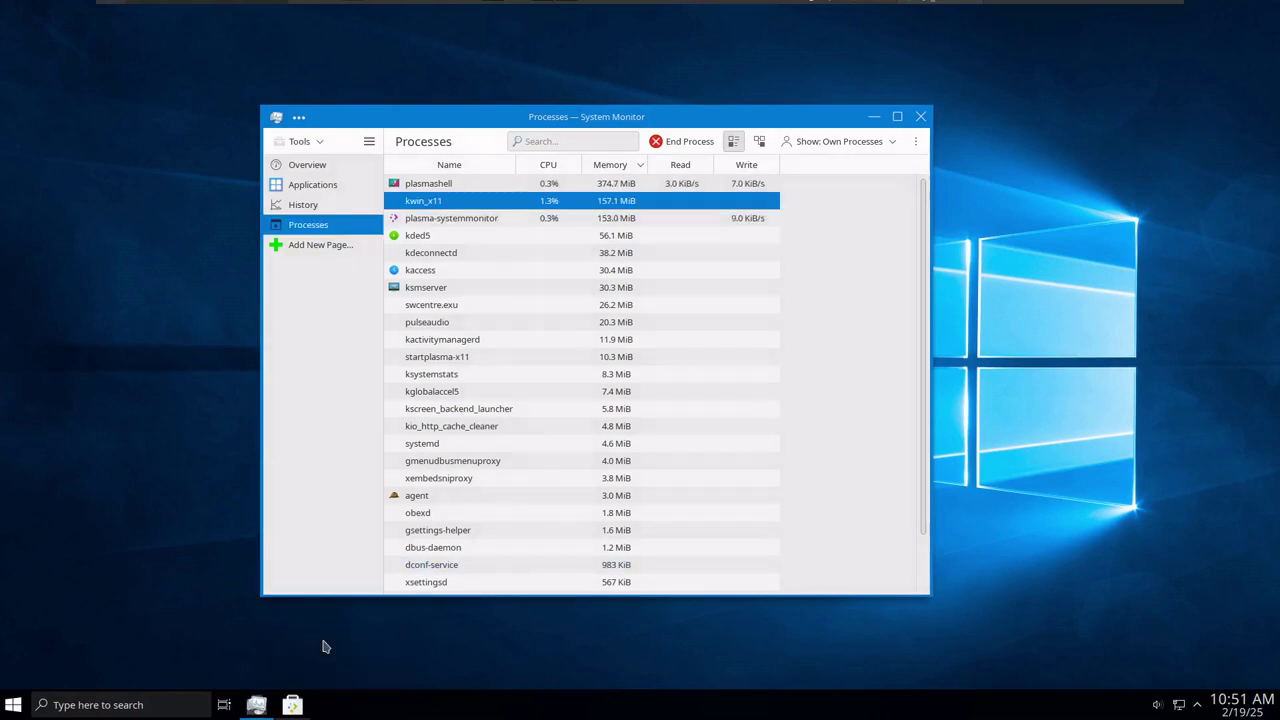
click(920, 117)
Relaunch System Monitor from the pinned taskbar entry and show the Processes list
click(257, 704)
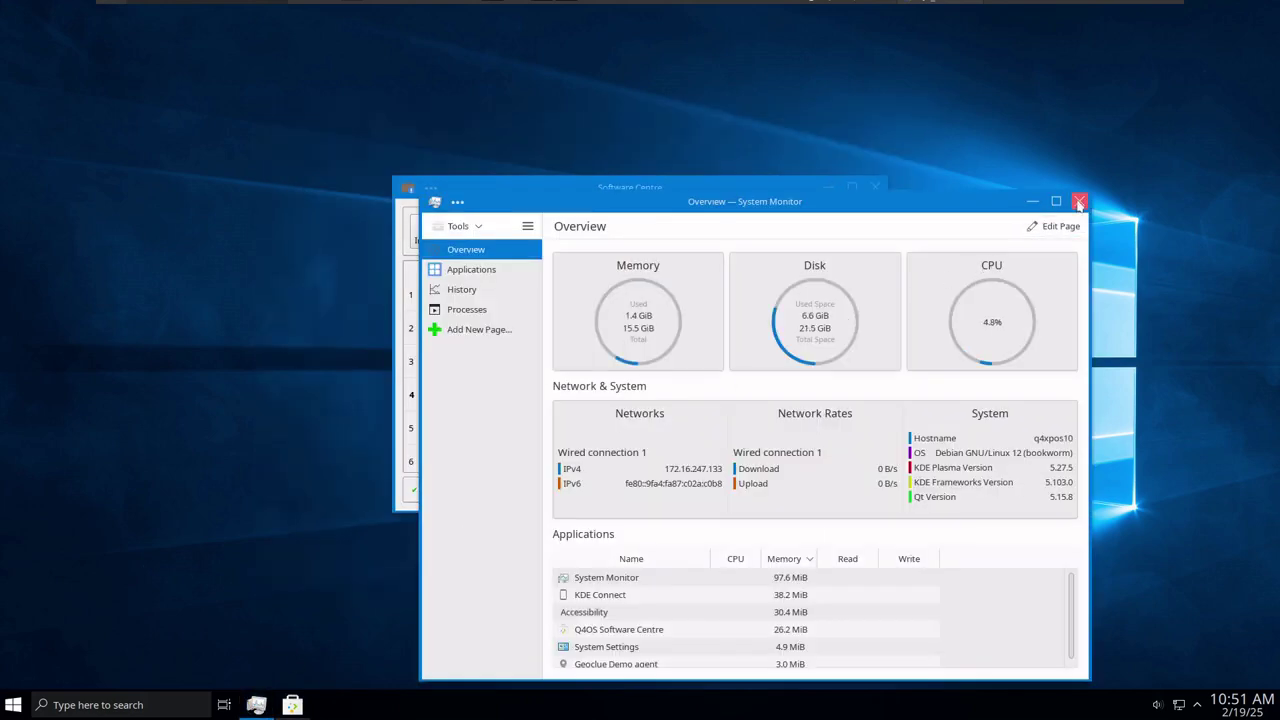
click(1079, 201)
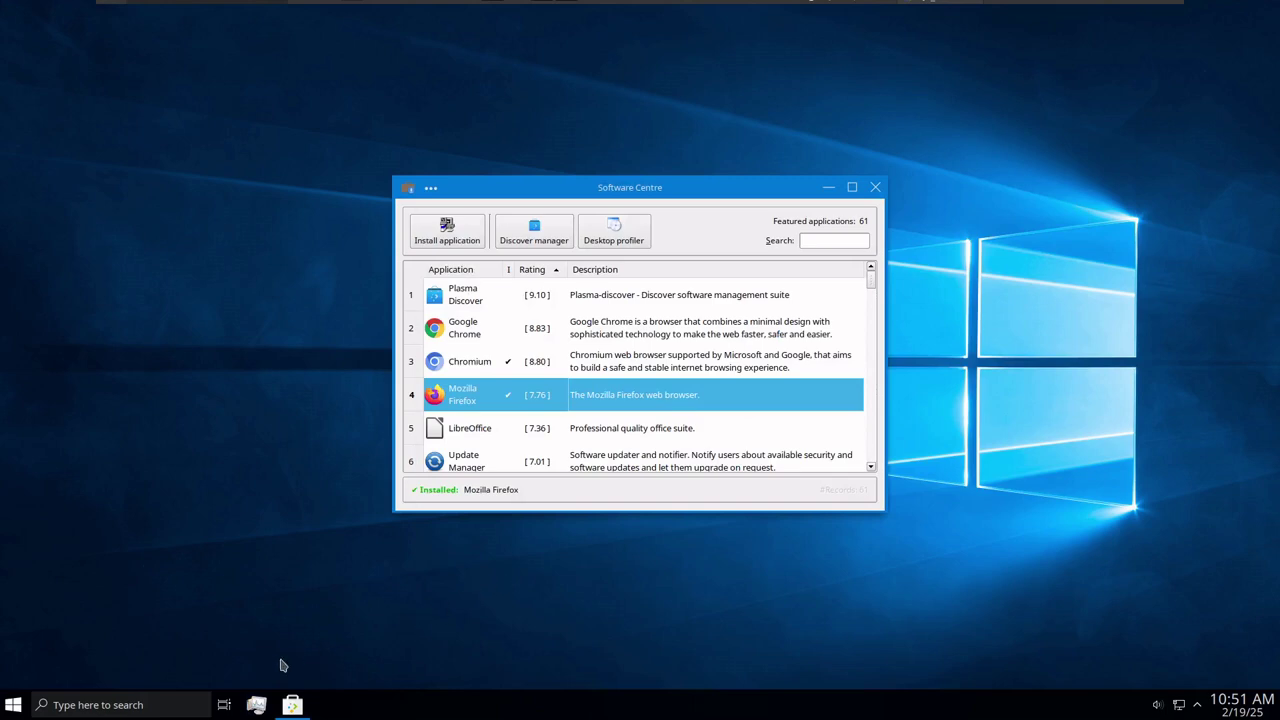
click(257, 704)
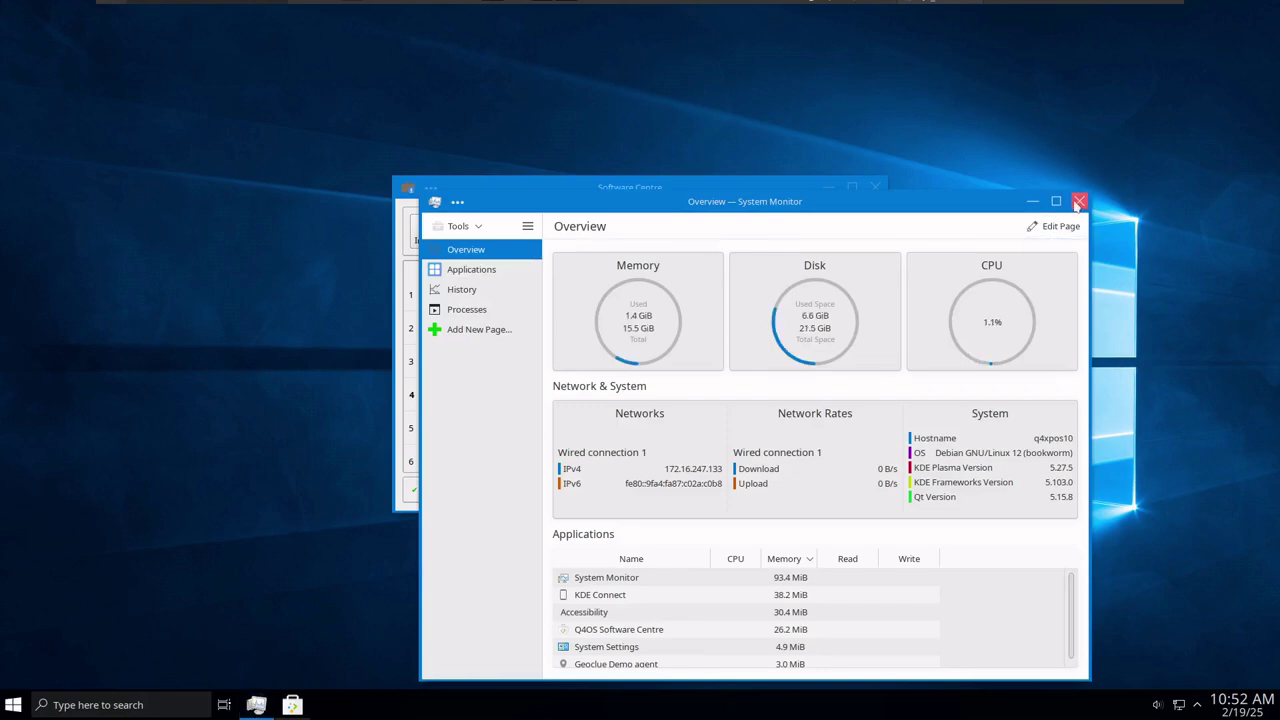
click(1079, 201)
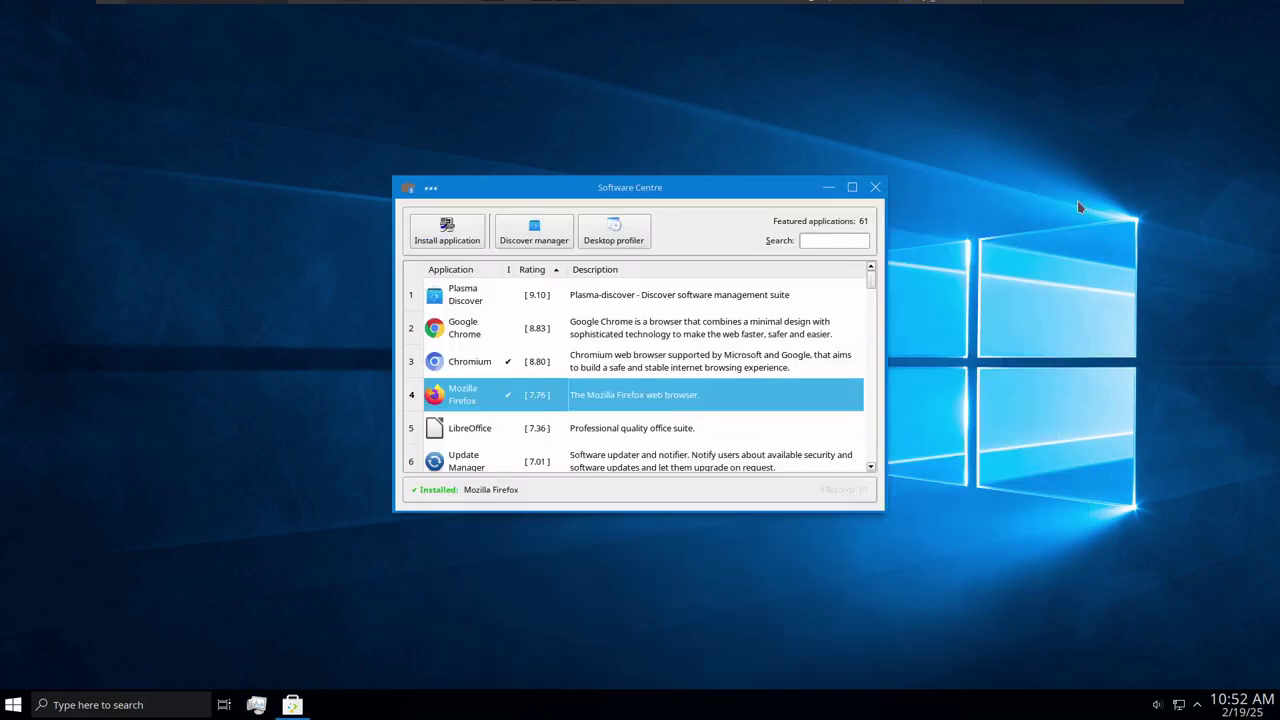
click(257, 704)
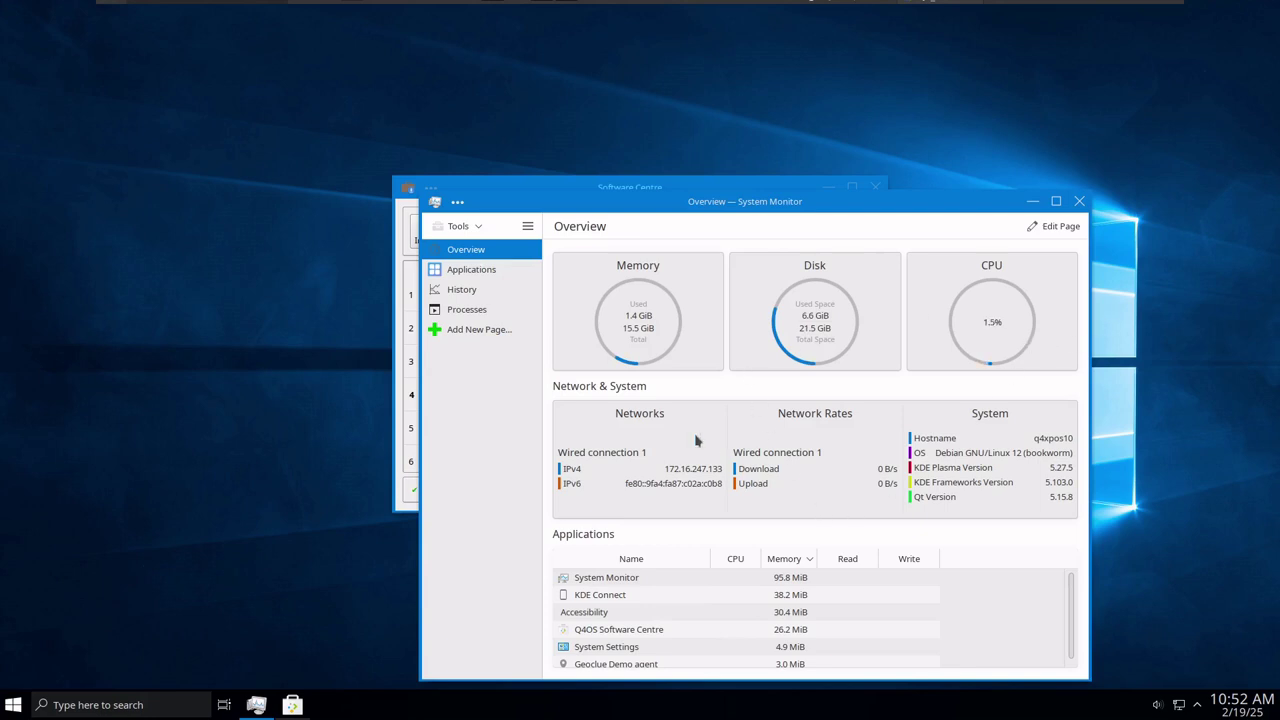
click(460, 310)
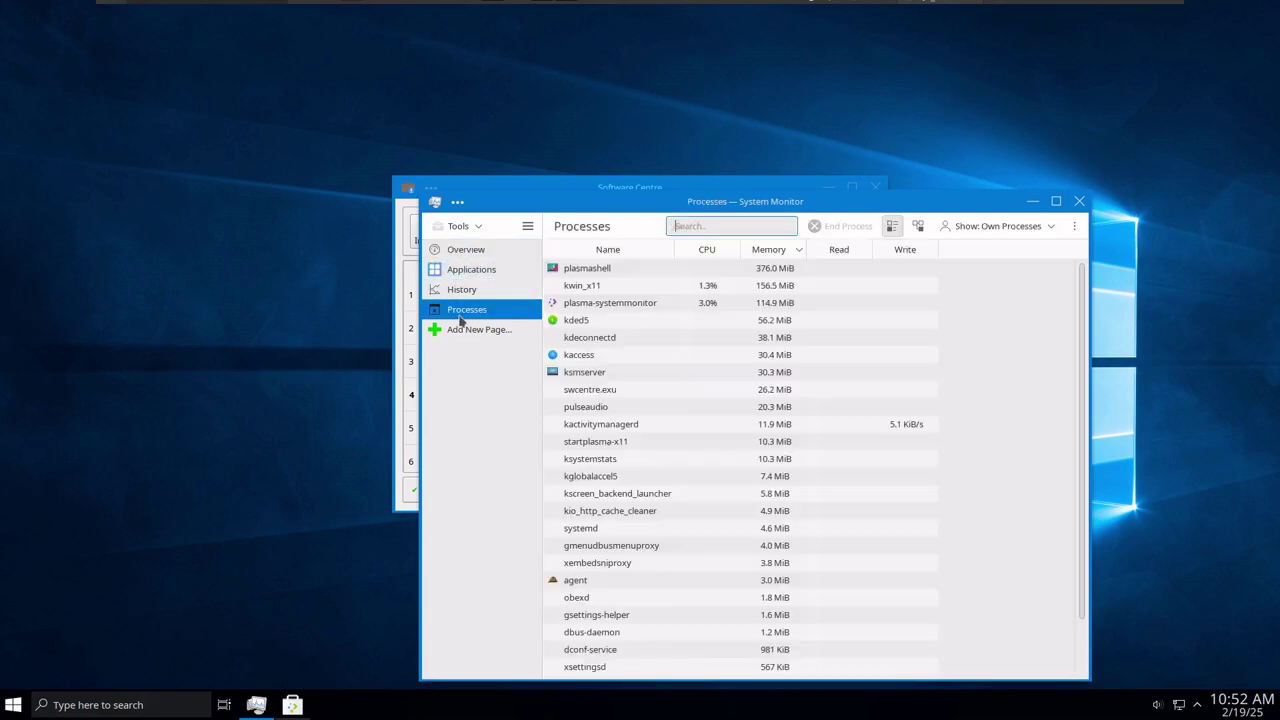
Switch KDE System Monitor to its History page of CPU, memory and network graphs
click(451, 291)
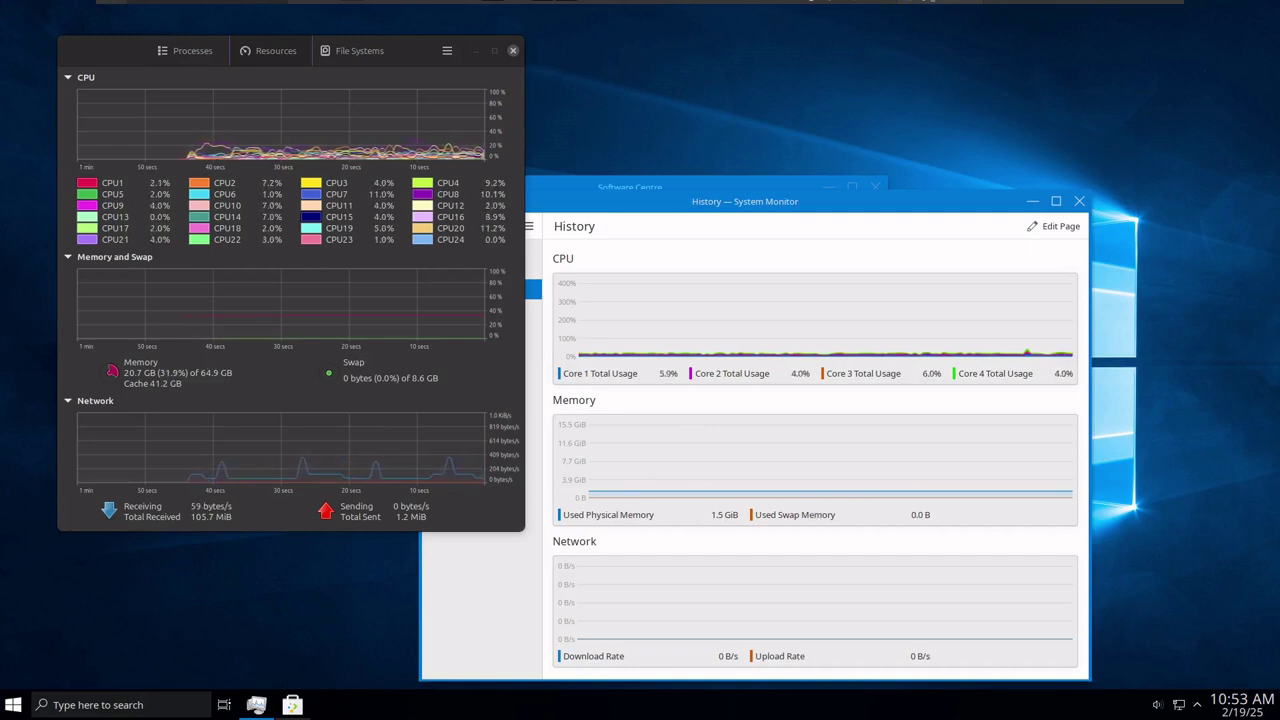
Close the dark monitor and History windows, then reopen and close System Monitor
key(alt+F4)
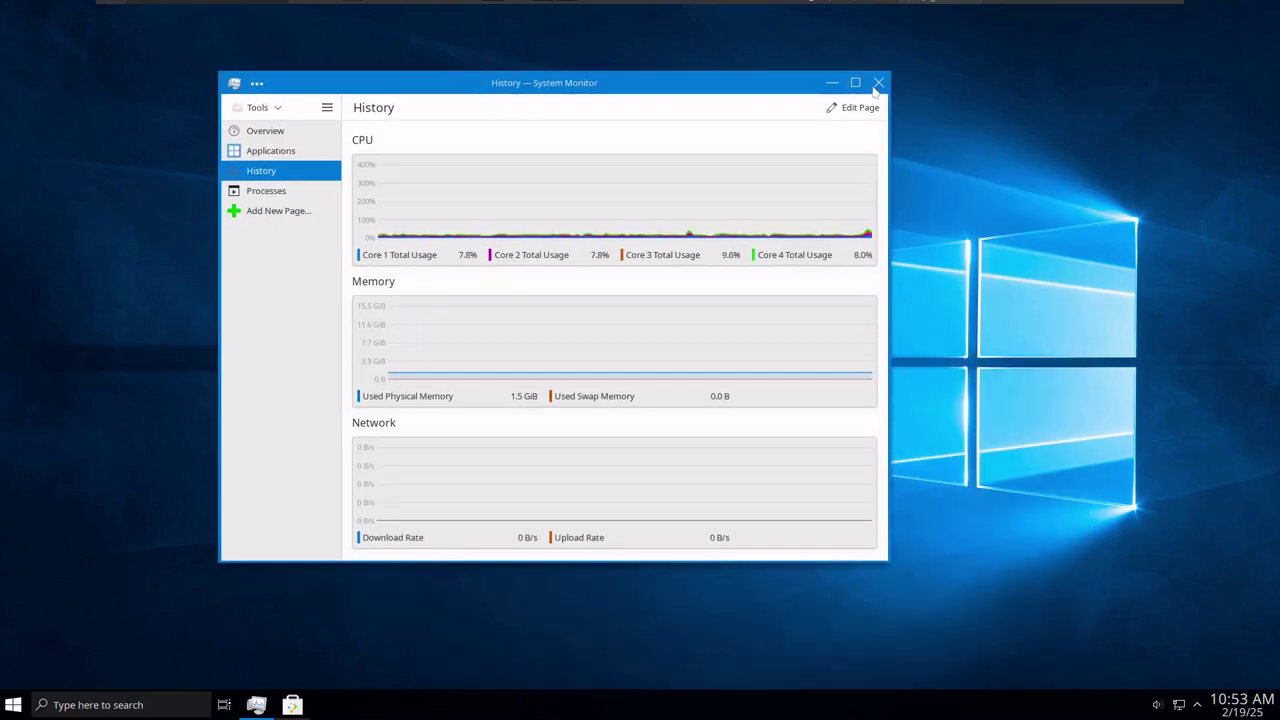
click(878, 81)
click(256, 704)
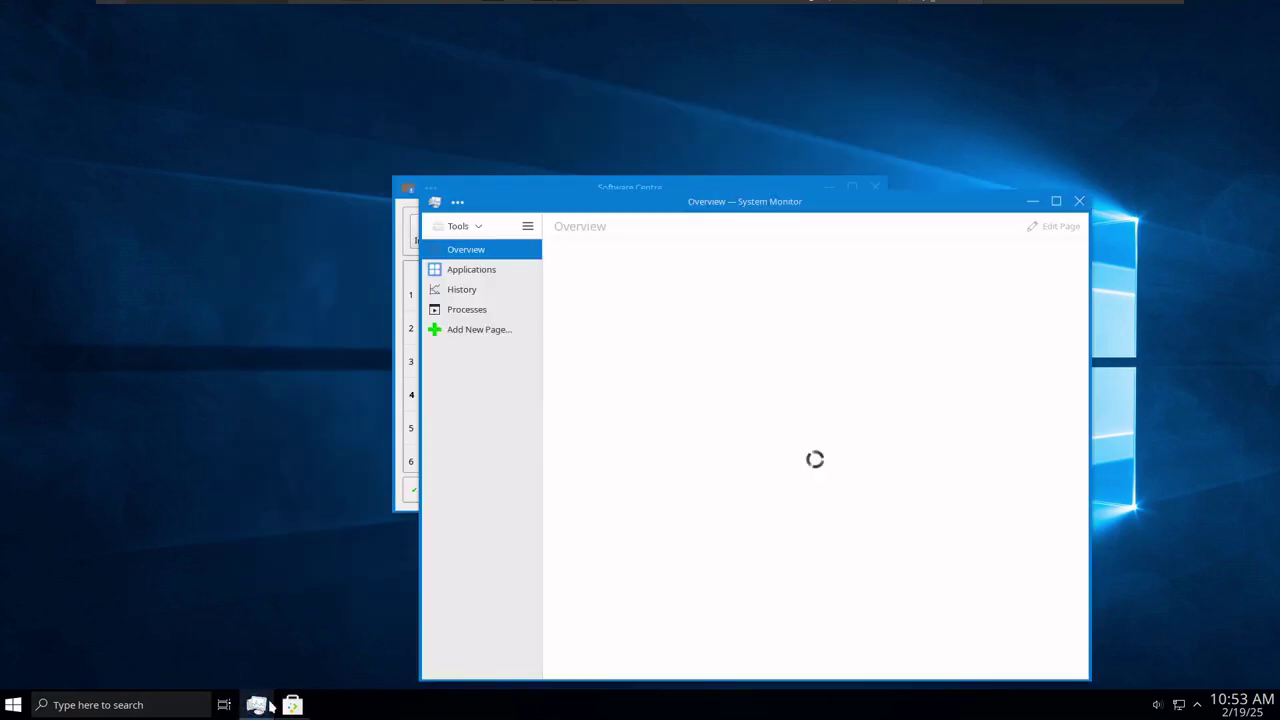
click(1079, 201)
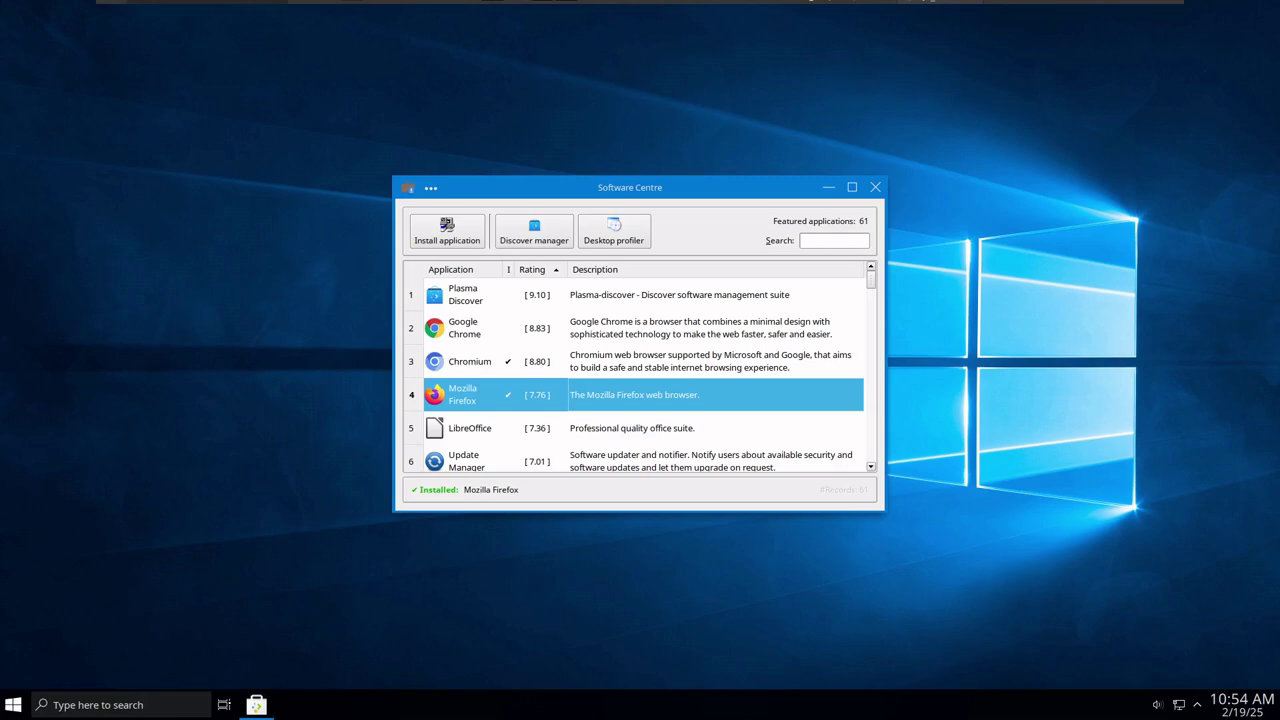
Select Update Manager in the catalogue and search the Start menu for 'update'
scroll(576, 432, down, 1)
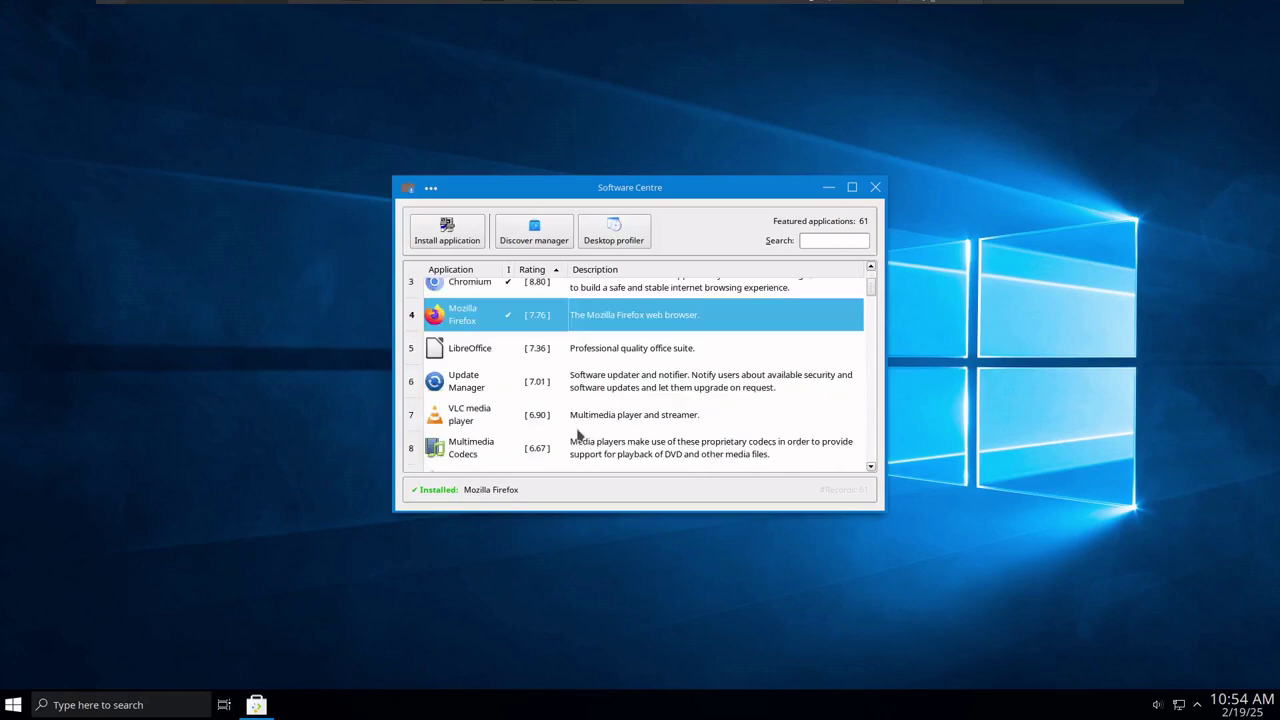
click(618, 391)
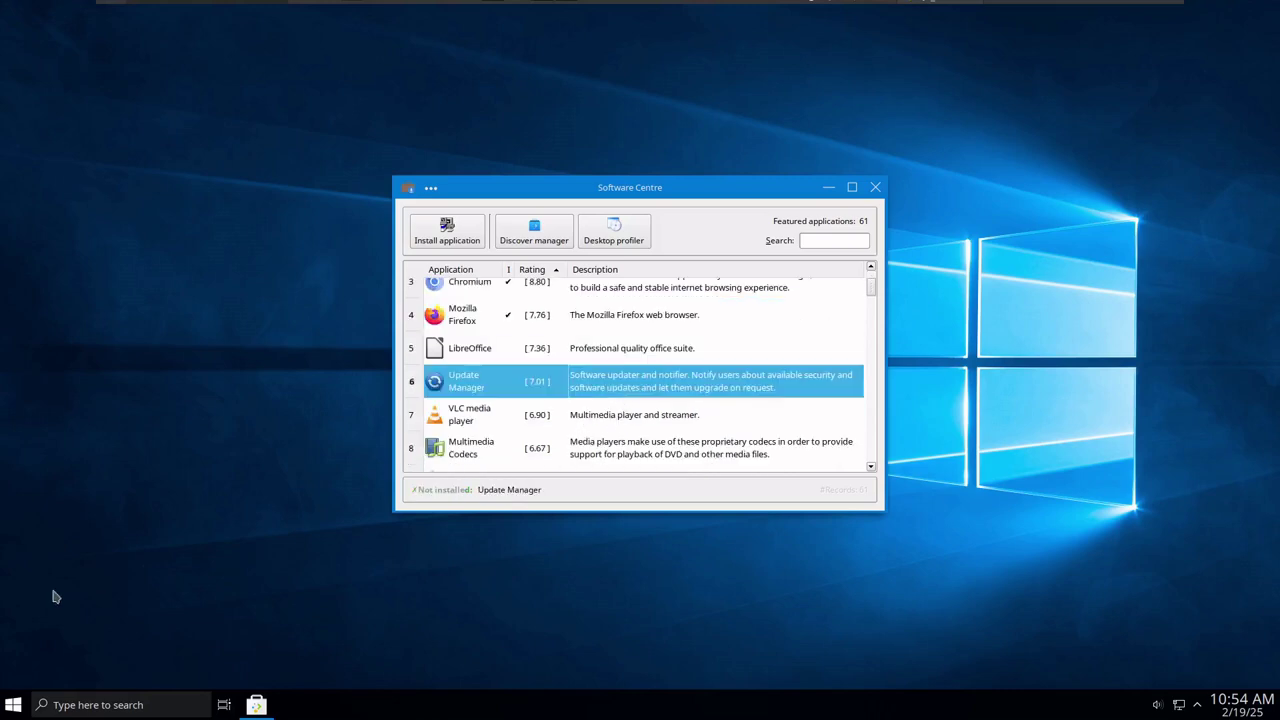
click(20, 706)
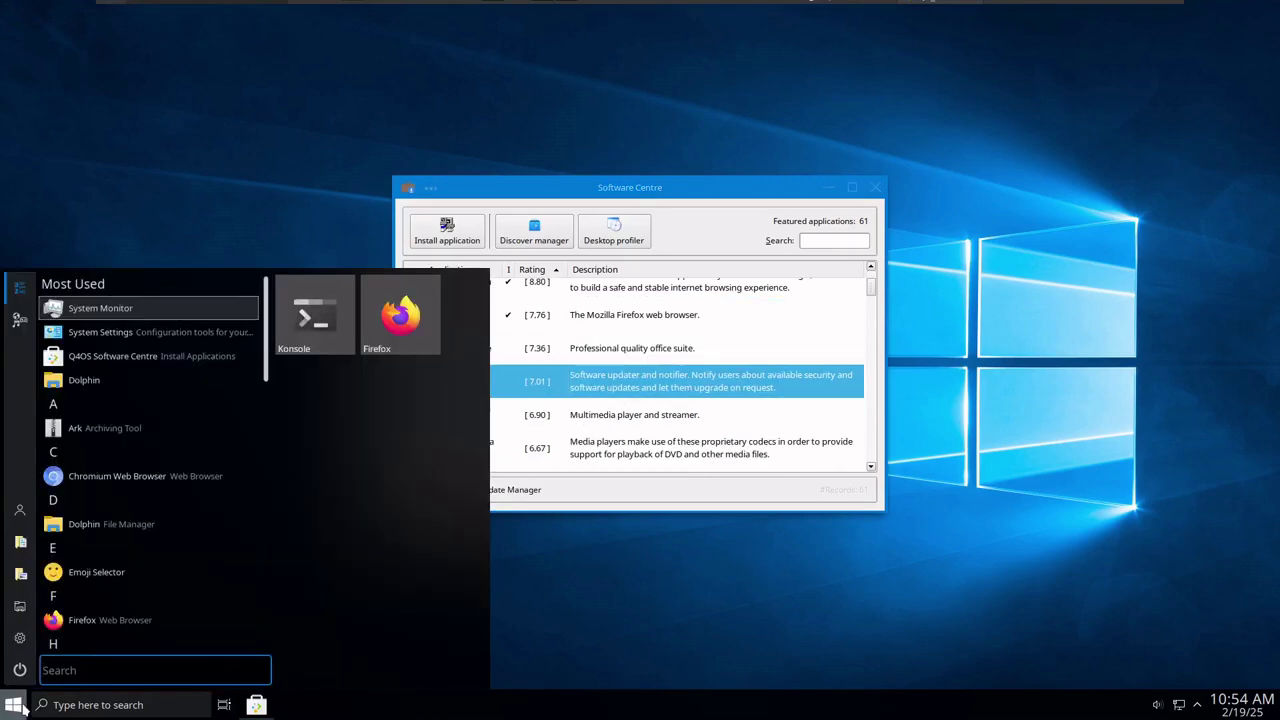
scroll(104, 594, down, 3)
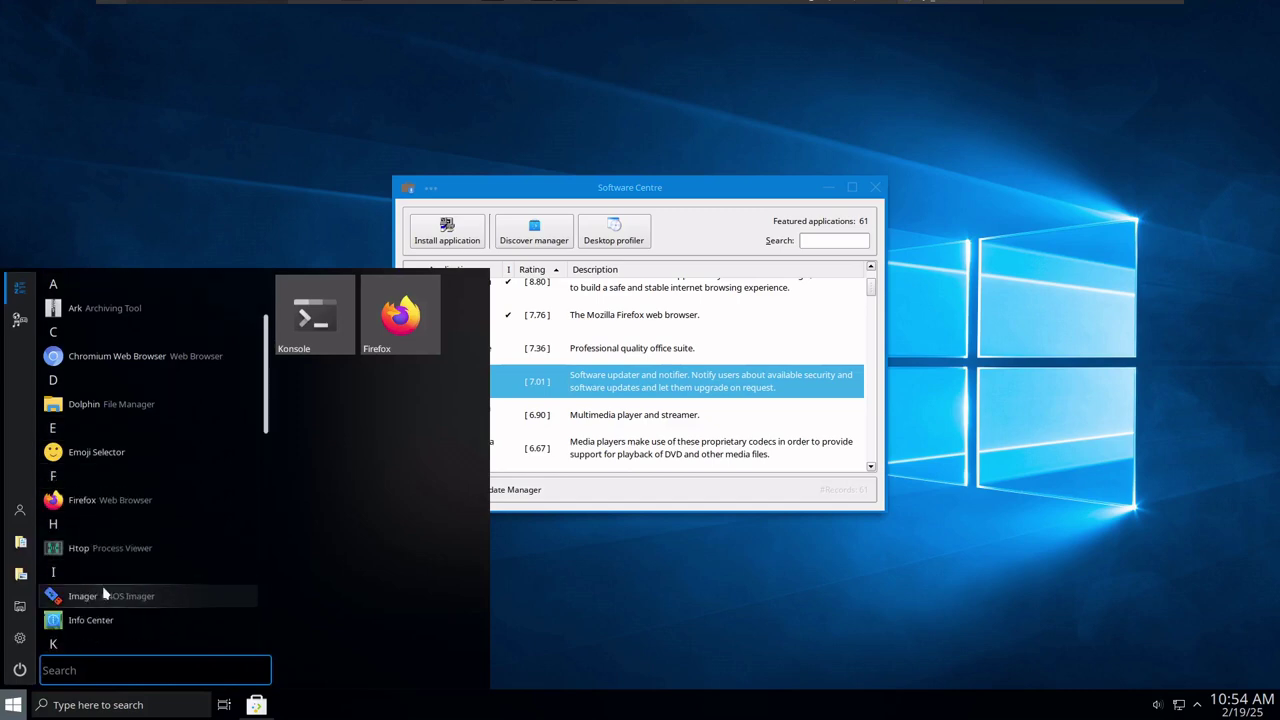
scroll(104, 594, down, 15)
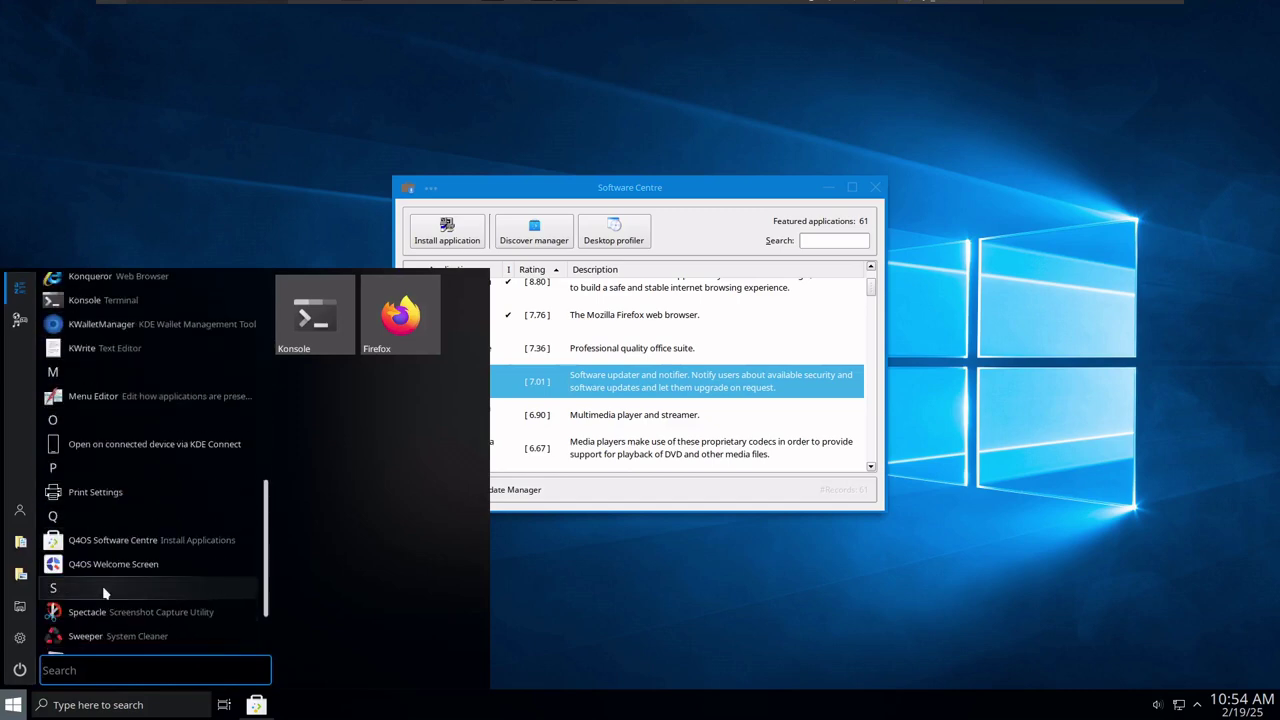
scroll(104, 594, down, 3)
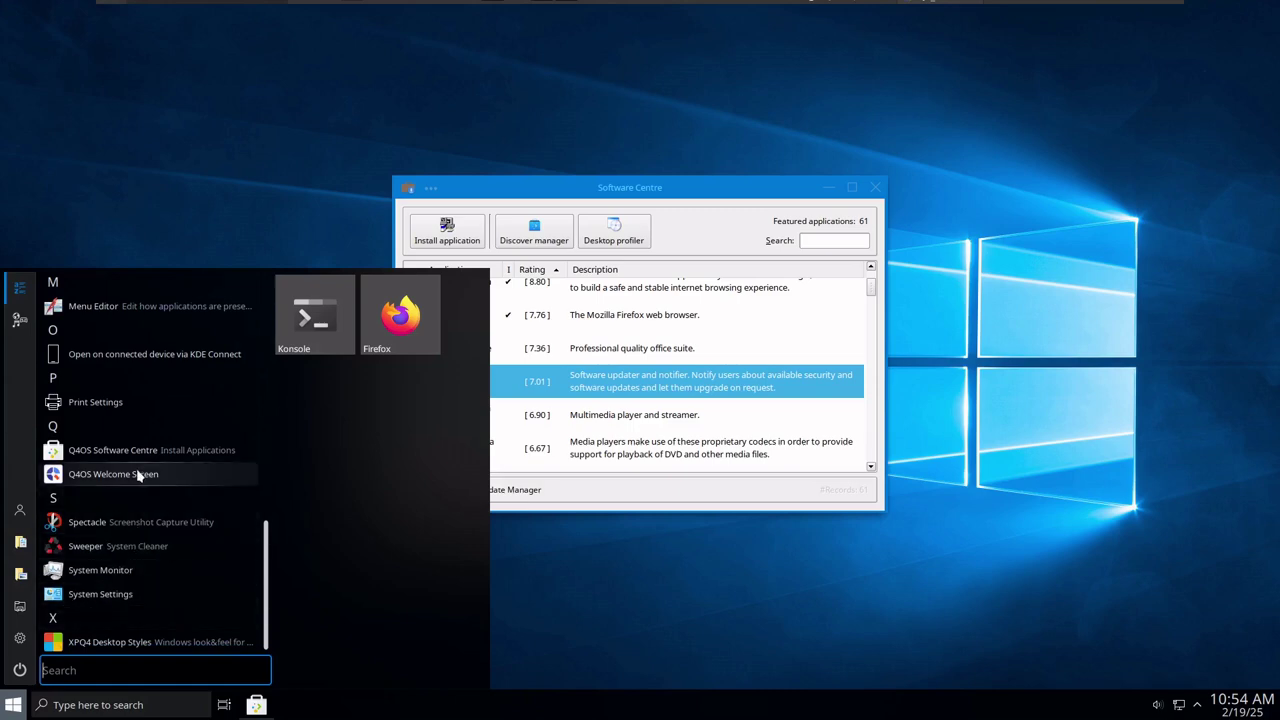
scroll(143, 521, up, 10)
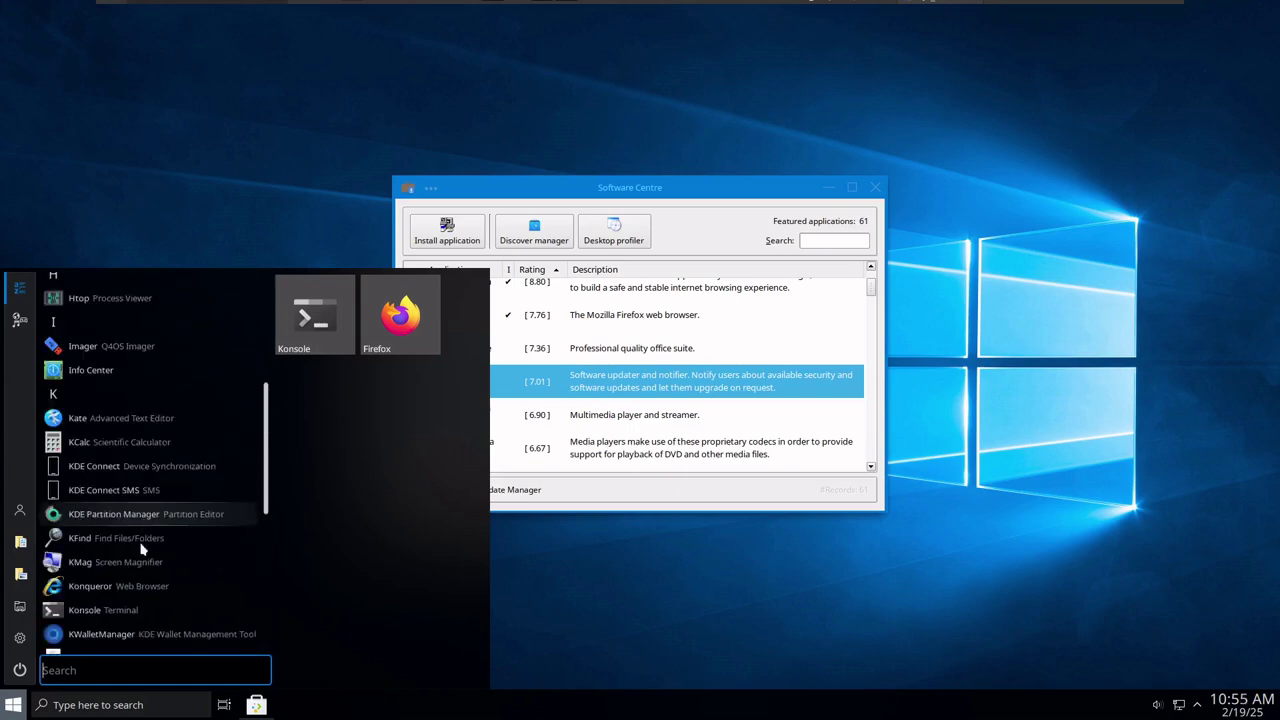
text(update)
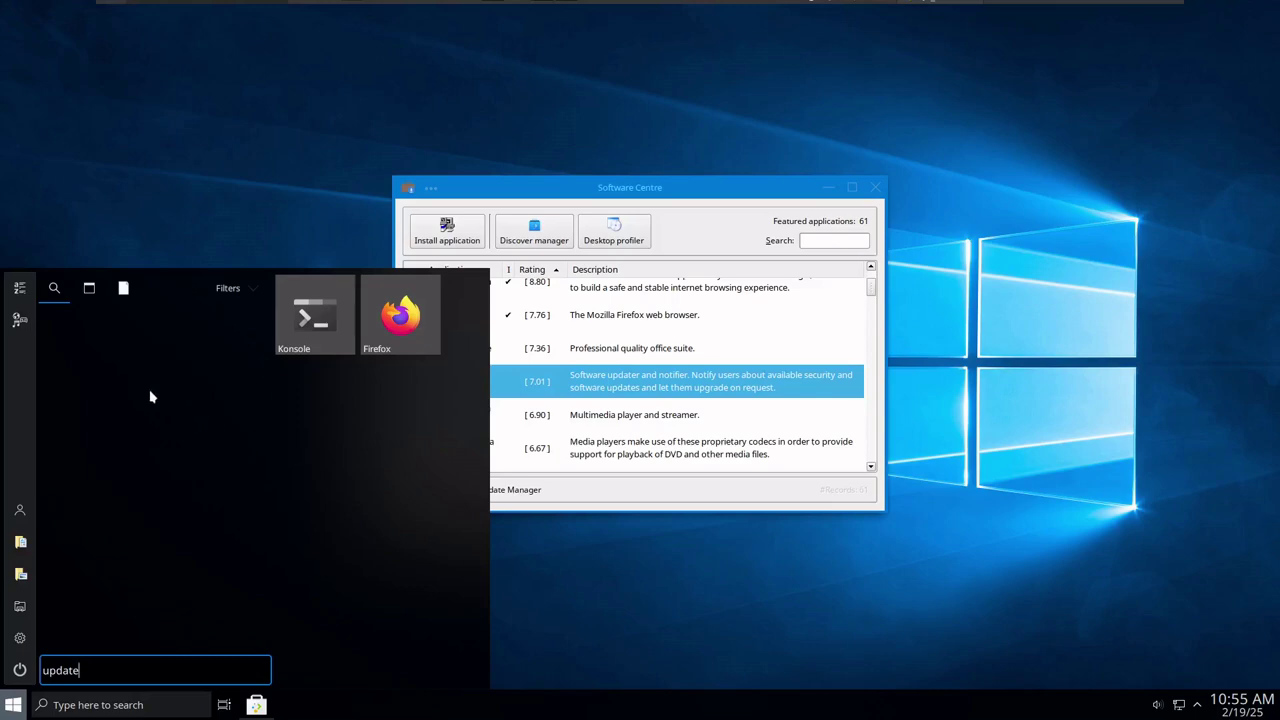
Open System Settings and search its modules for 'update', which finds nothing
click(19, 640)
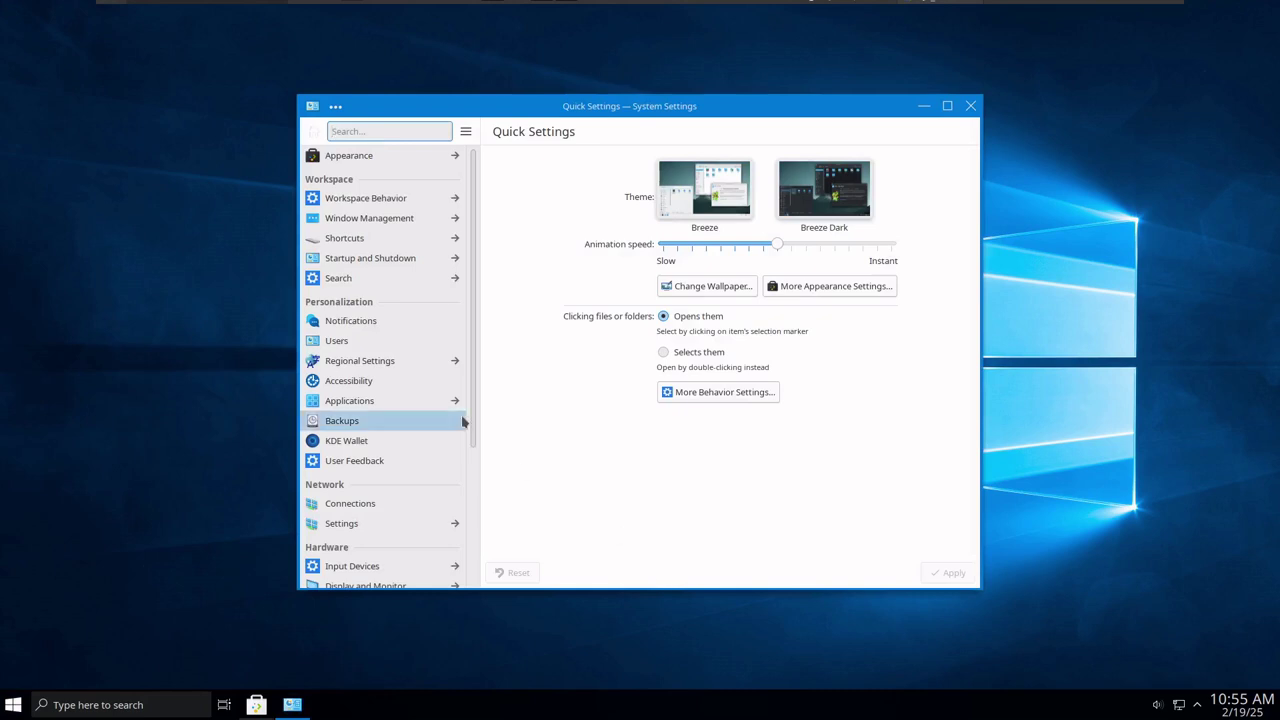
scroll(463, 422, down, 5)
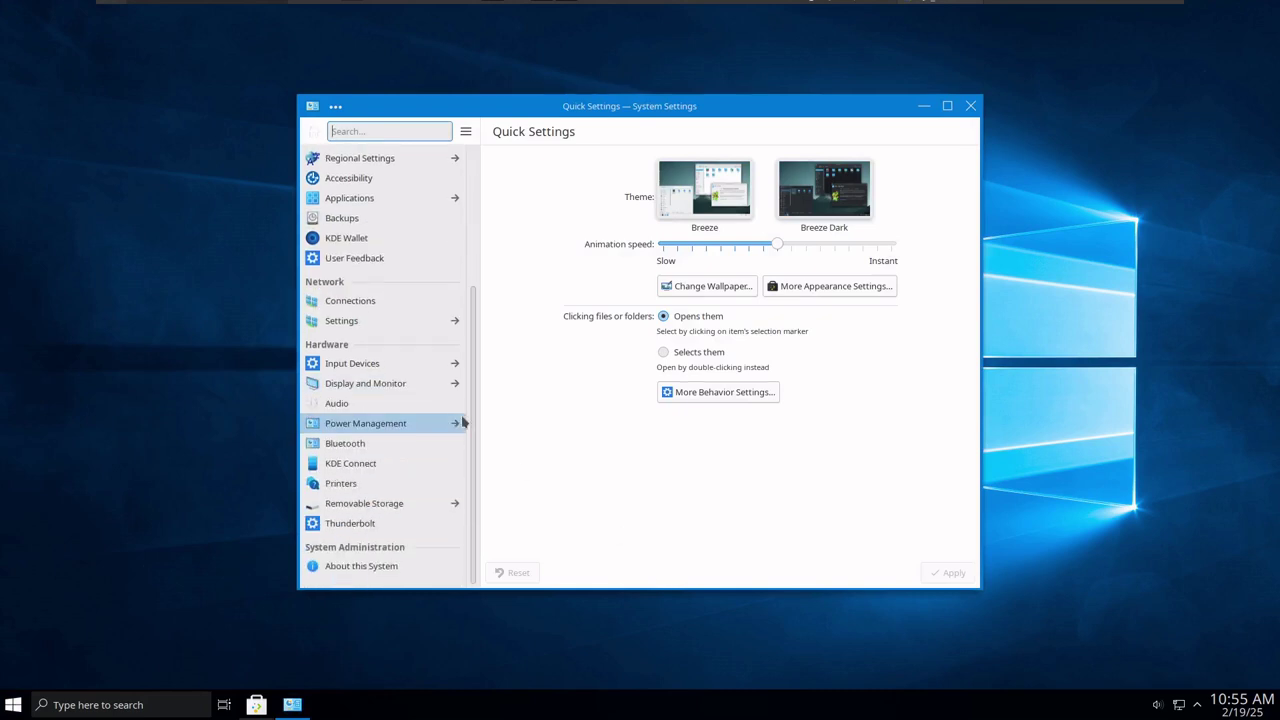
scroll(463, 422, up, 5)
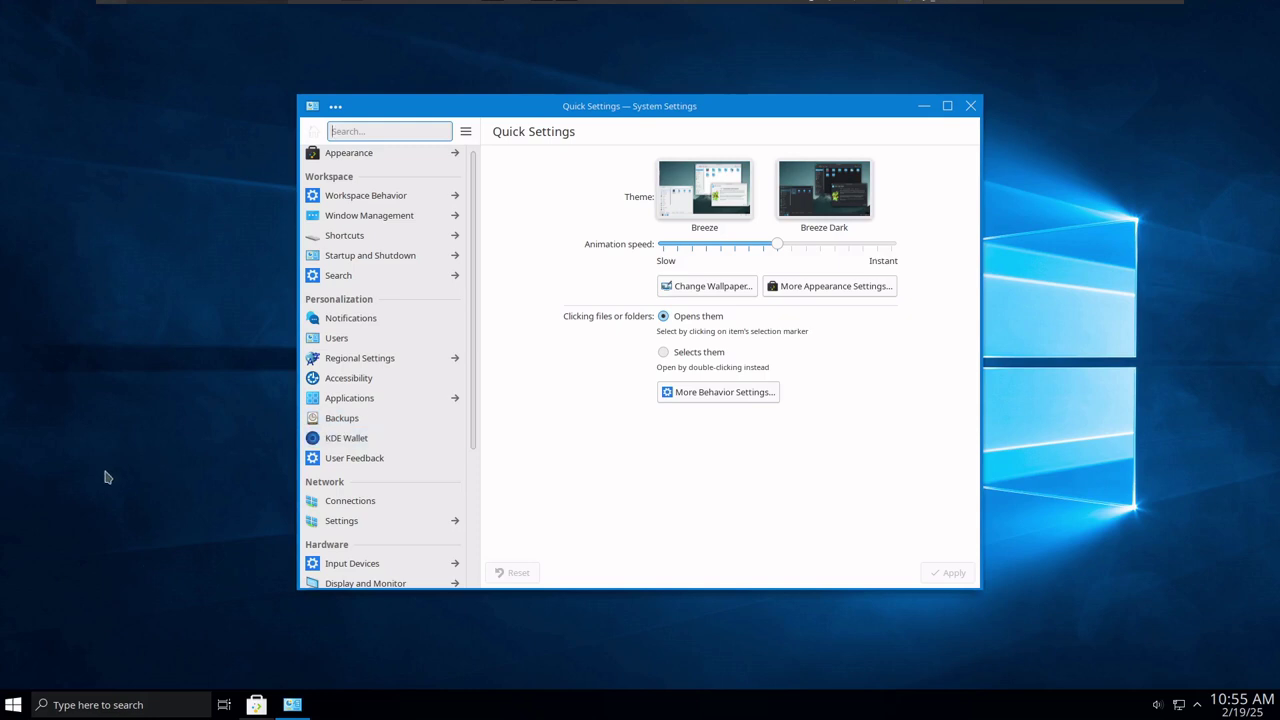
click(384, 132)
text(update)
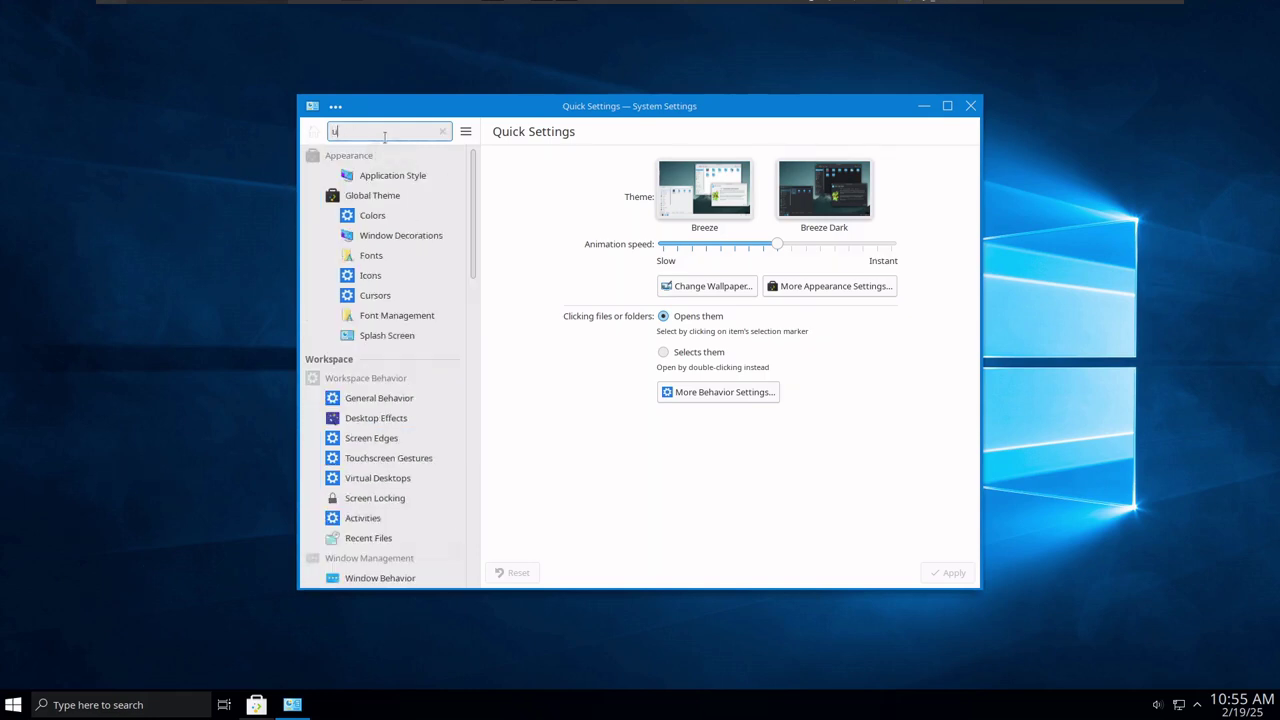
Close System Settings and install Update Manager through its setup wizard to Finish
click(970, 105)
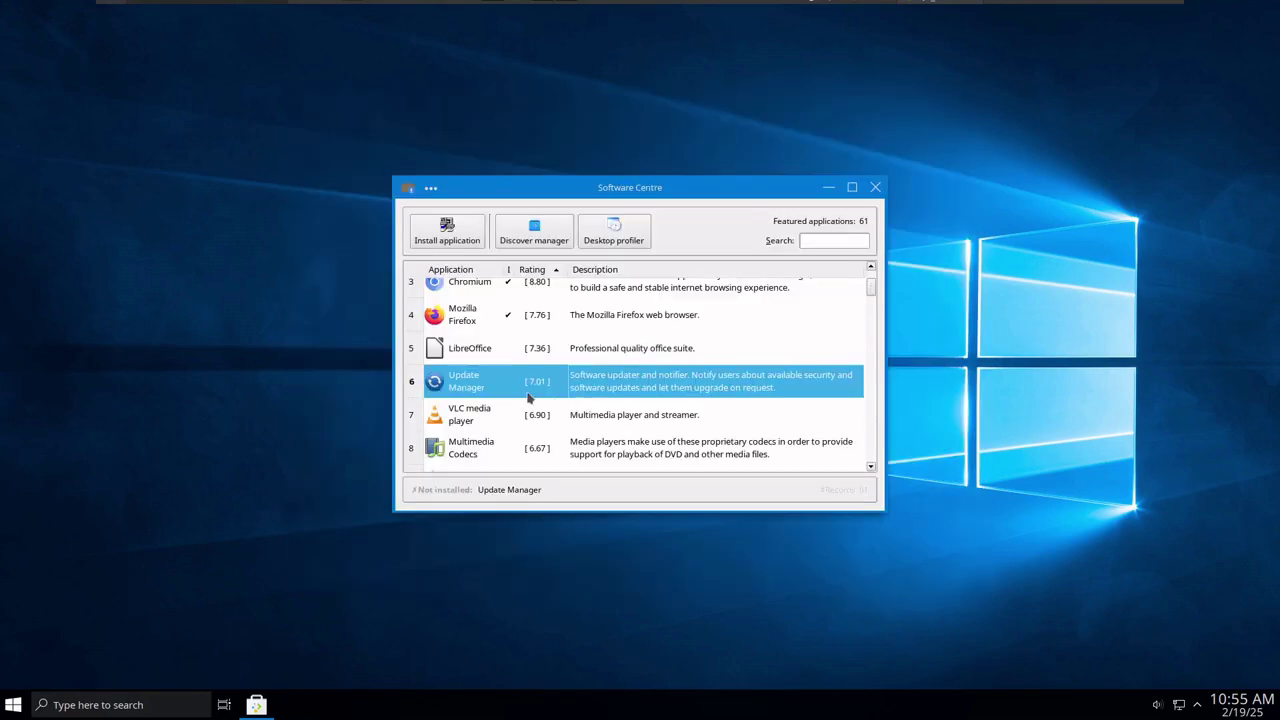
click(449, 246)
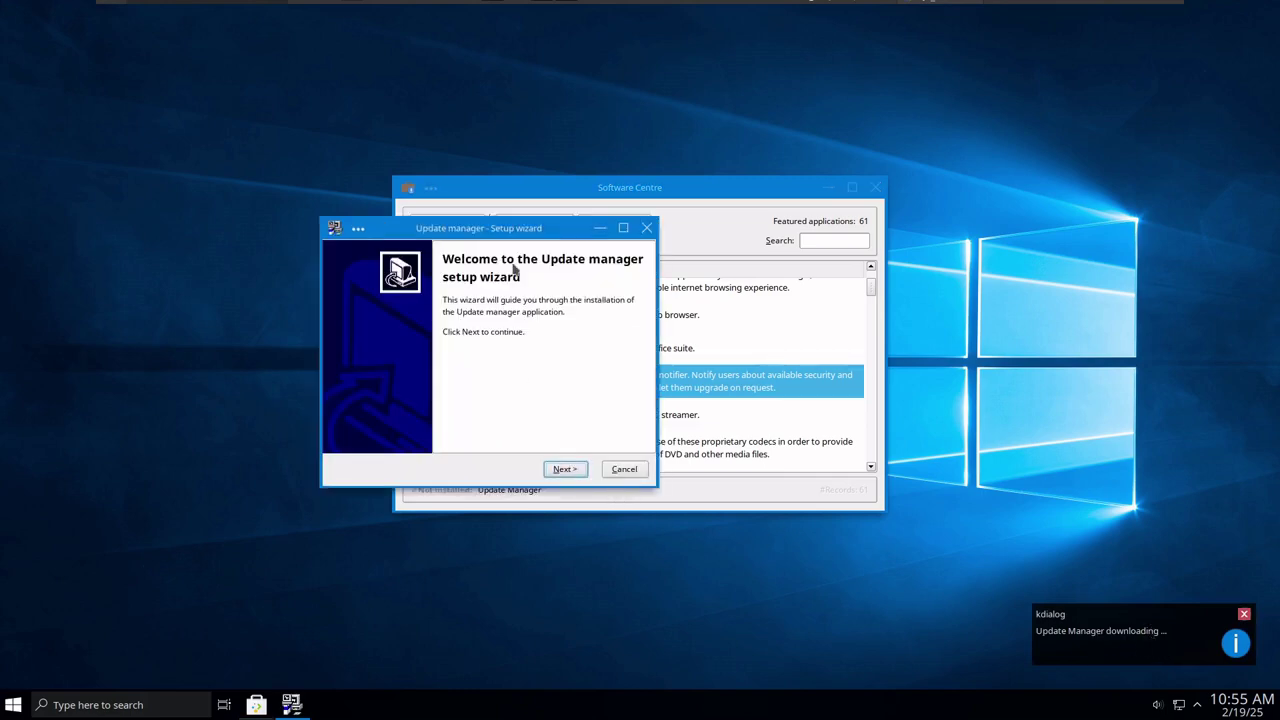
drag(509, 230, 386, 290)
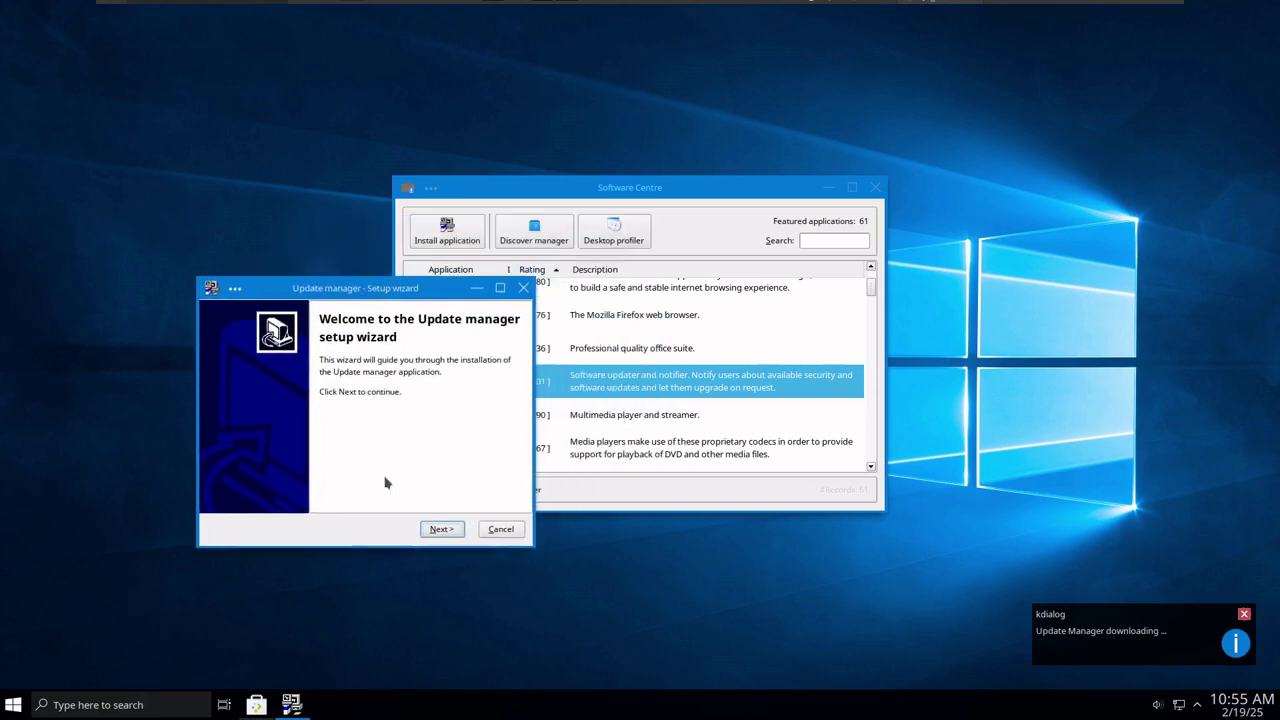
click(436, 530)
click(436, 530)
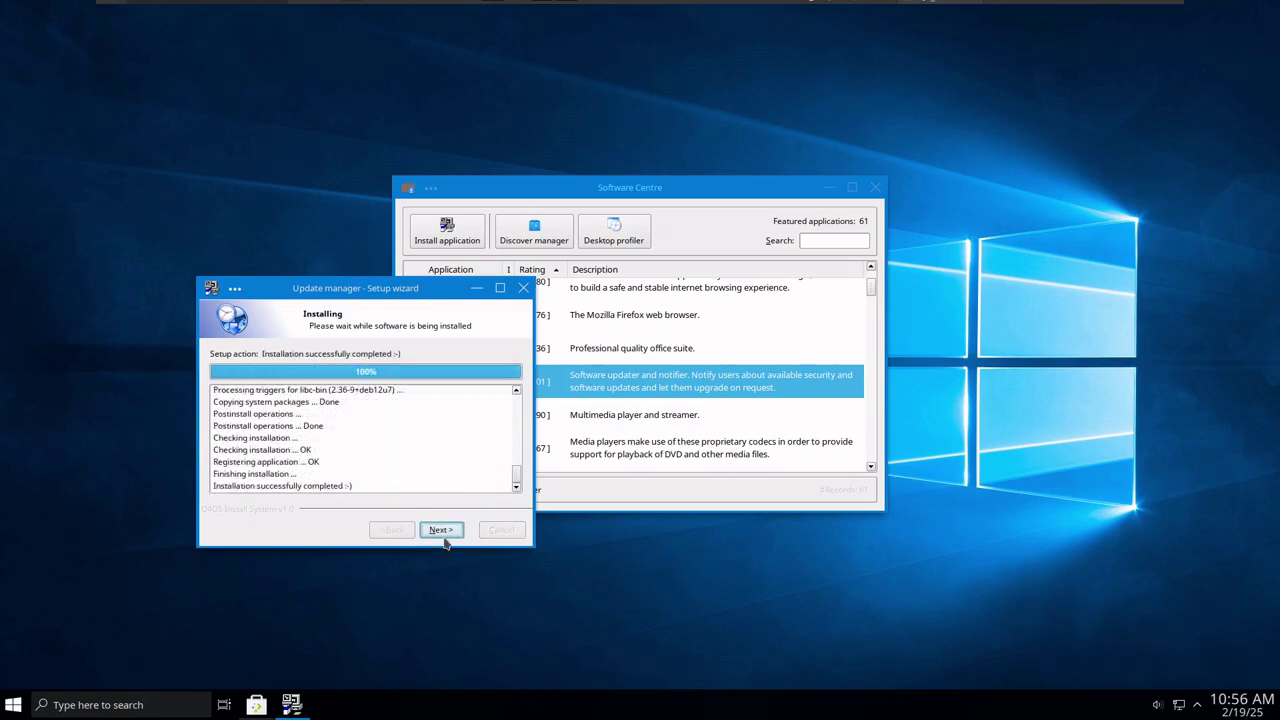
click(441, 530)
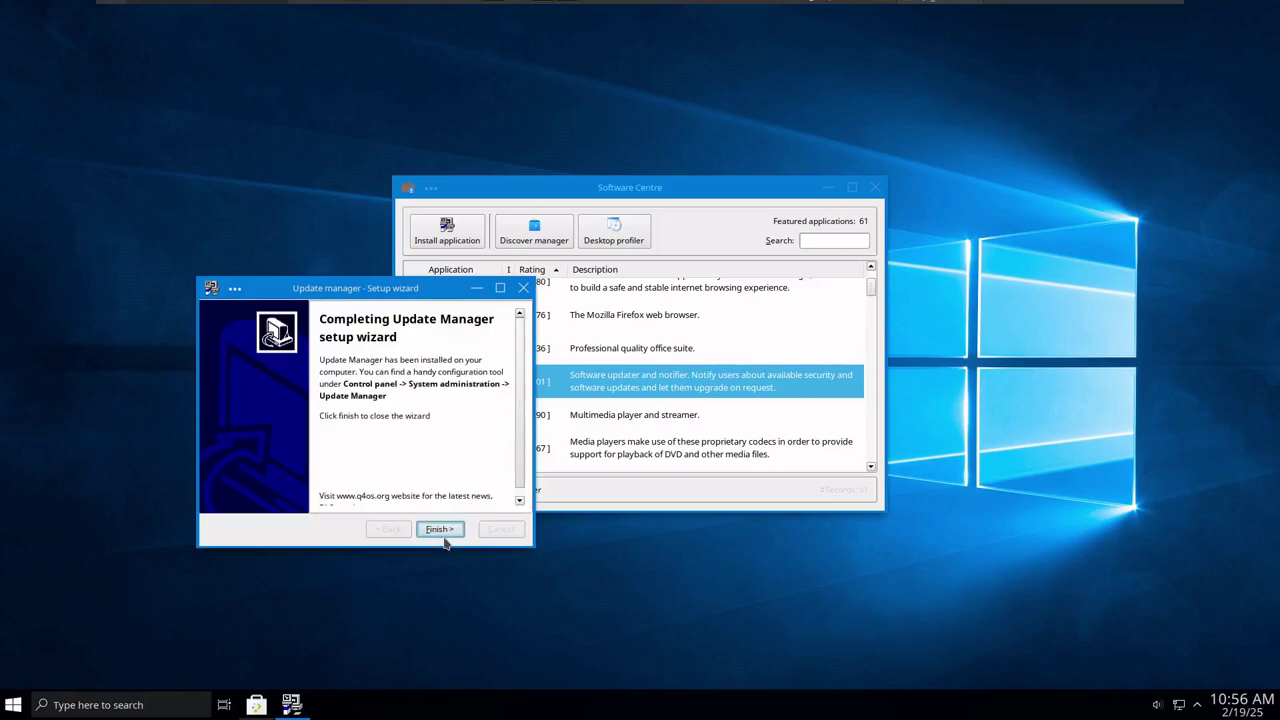
click(440, 530)
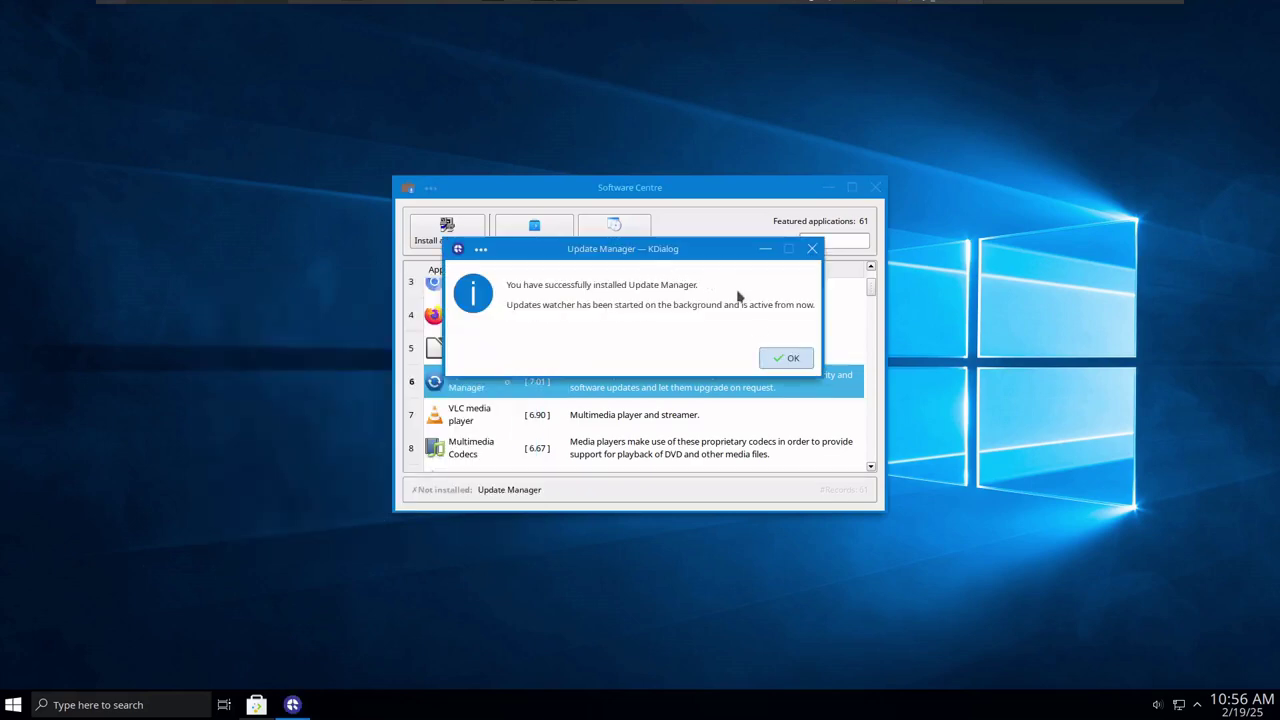
Dismiss the install confirmation, clear the launcher's 'update' search, and return to Software Centre
click(787, 360)
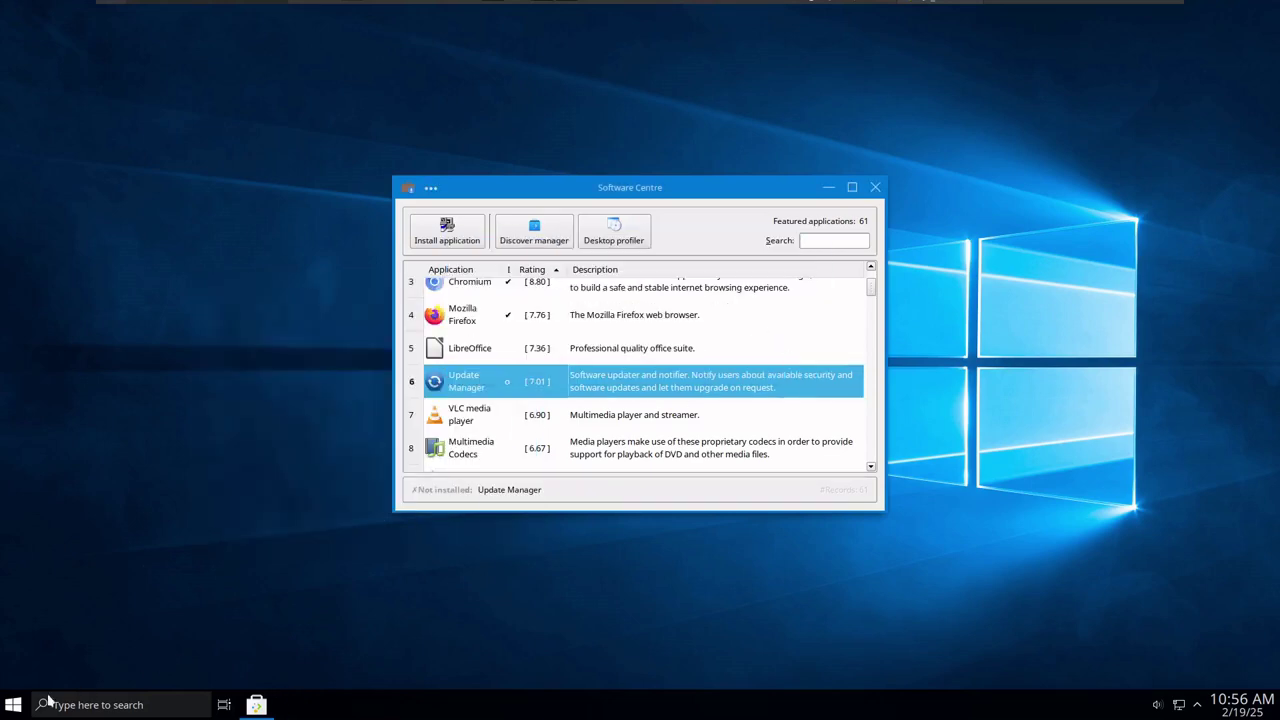
click(15, 700)
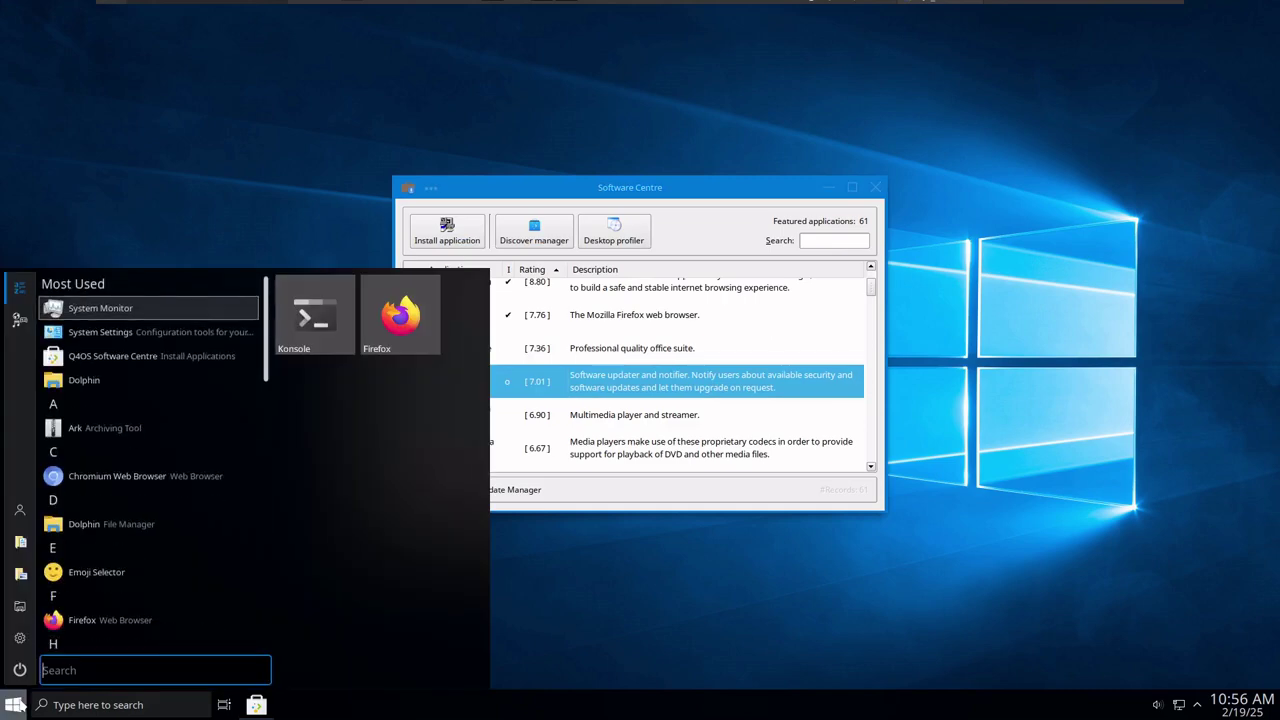
text(update)
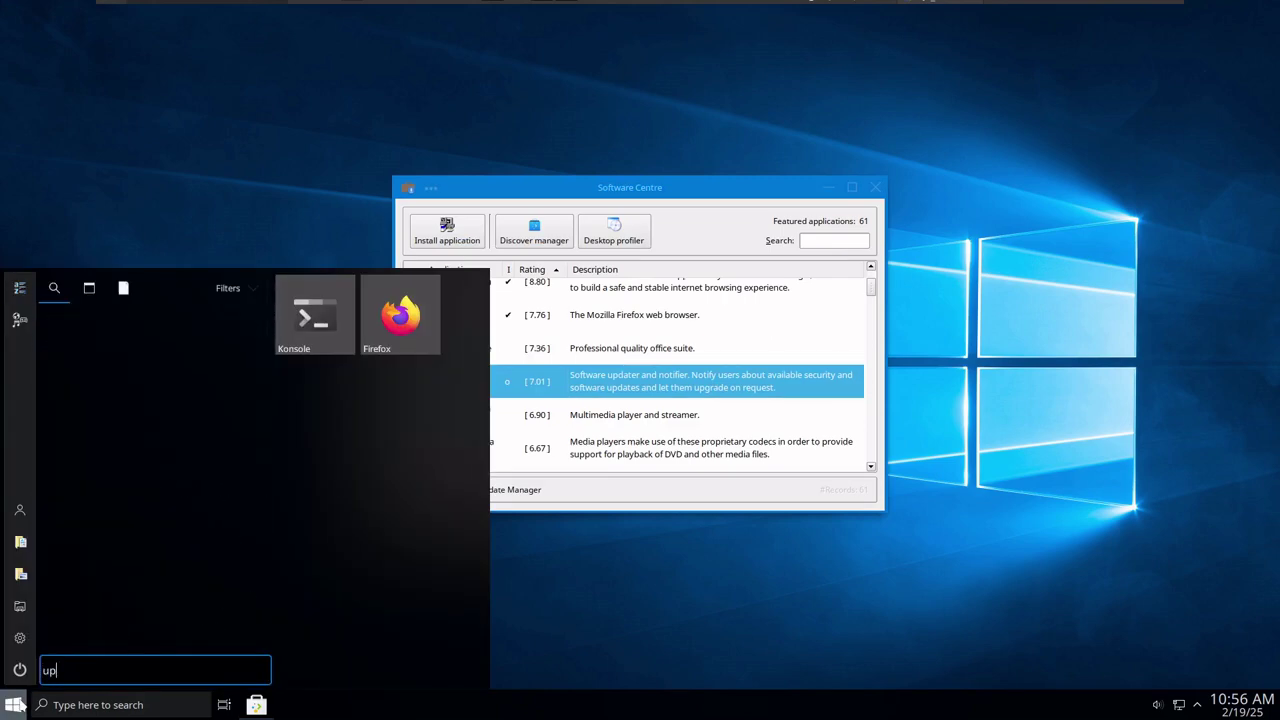
key(BackSpace)
key(BackSpace)
key(BackSpace)
key(BackSpace)
key(BackSpace)
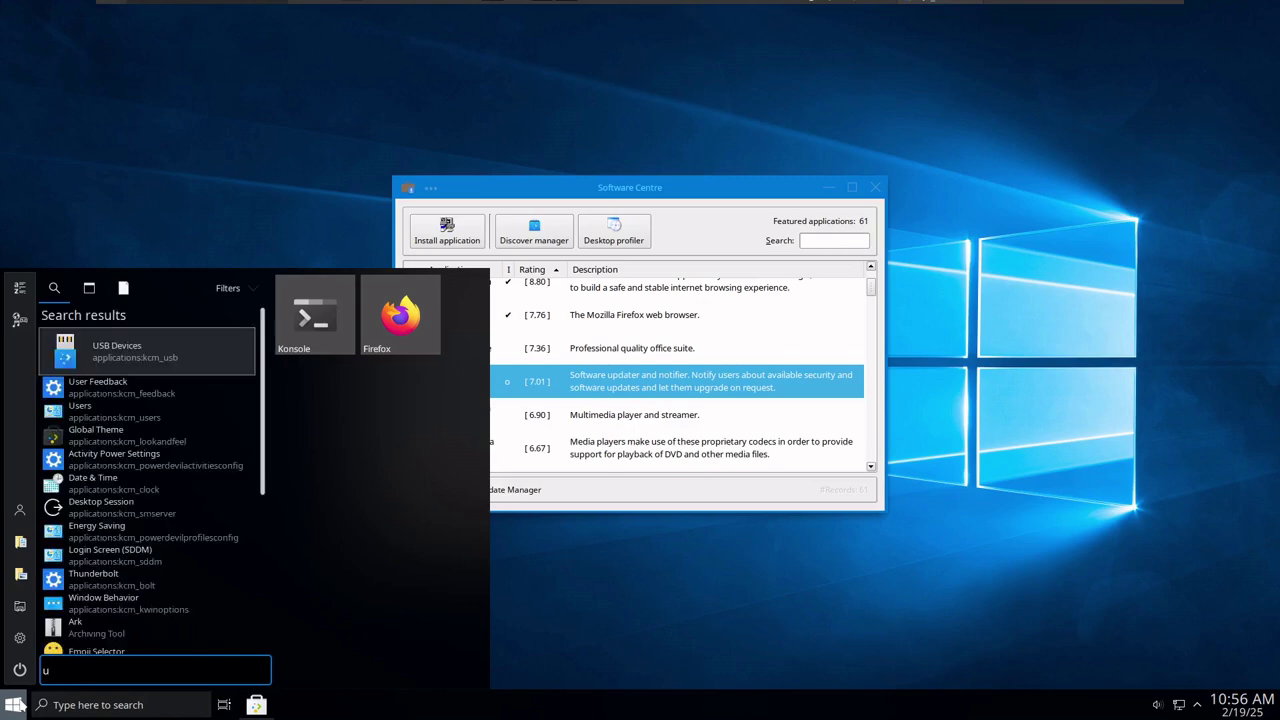
scroll(131, 527, down, 5)
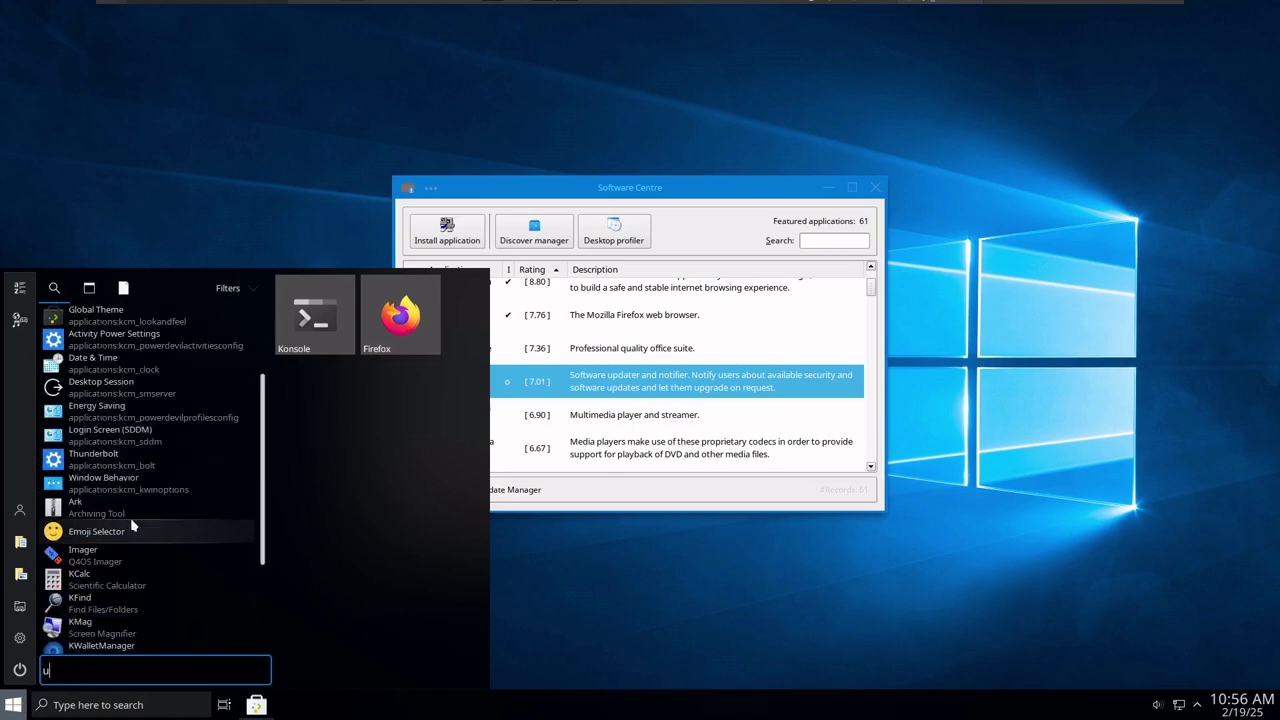
key(BackSpace)
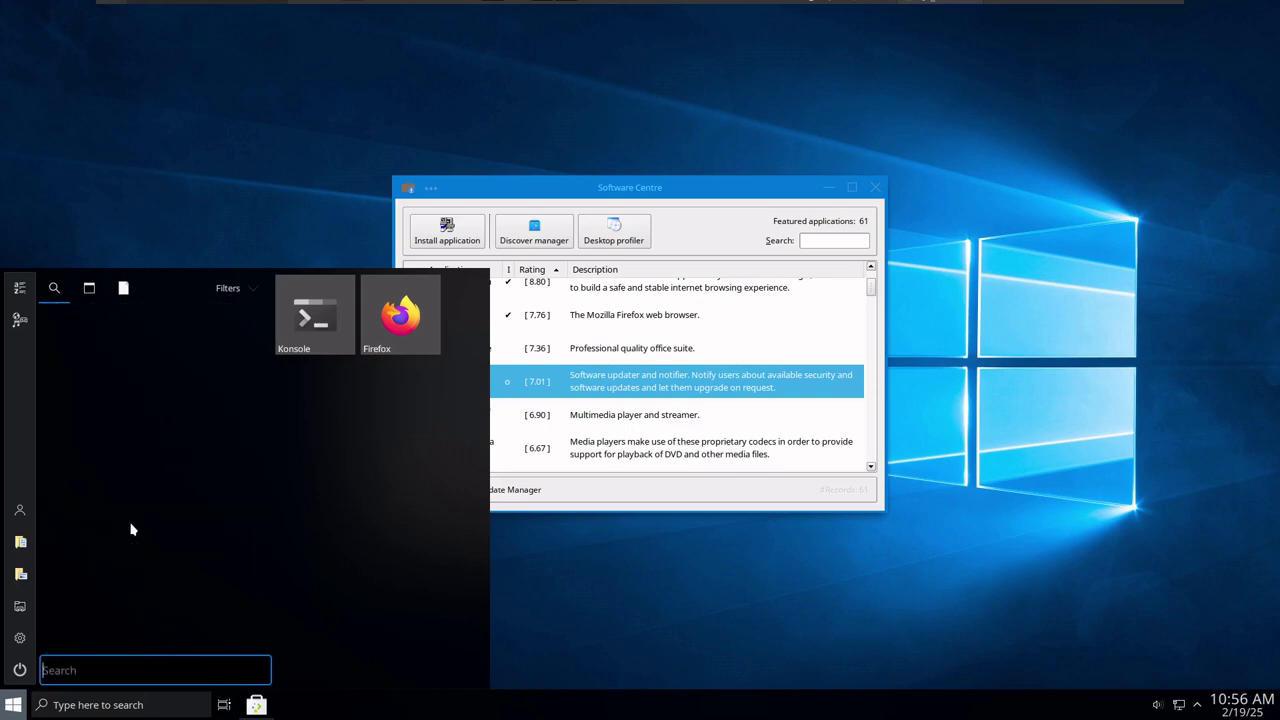
click(663, 620)
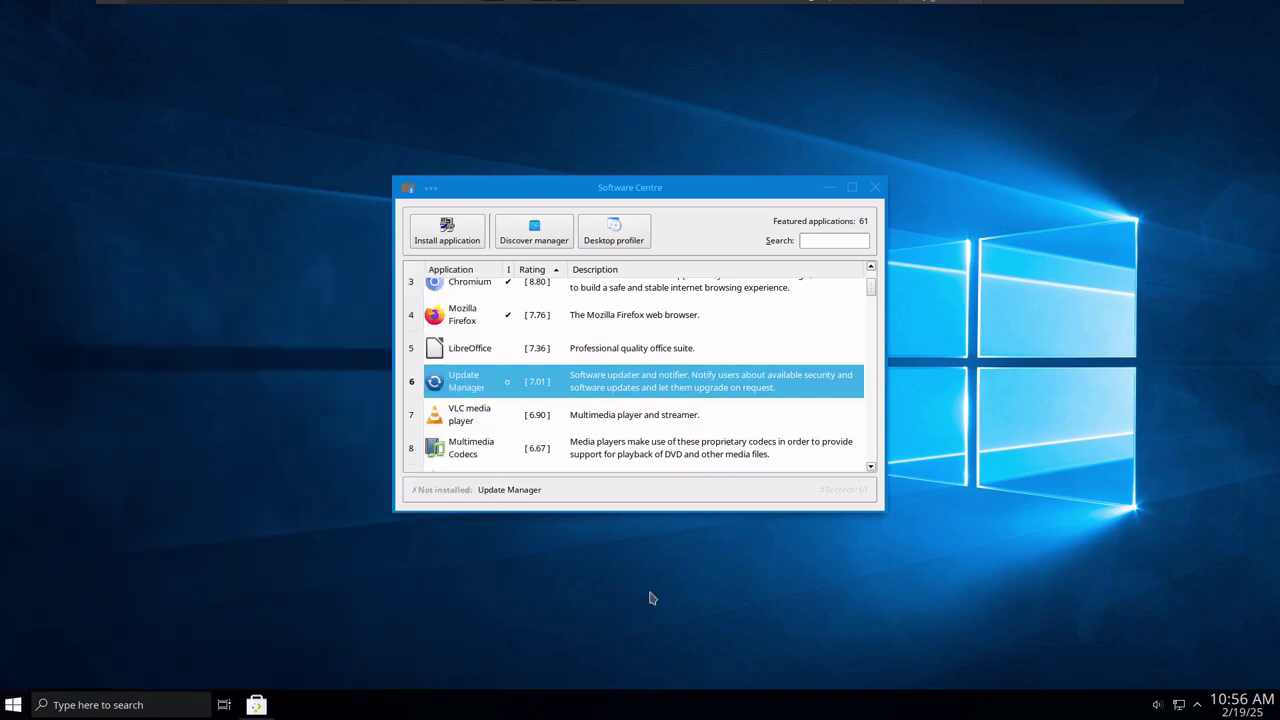
click(600, 380)
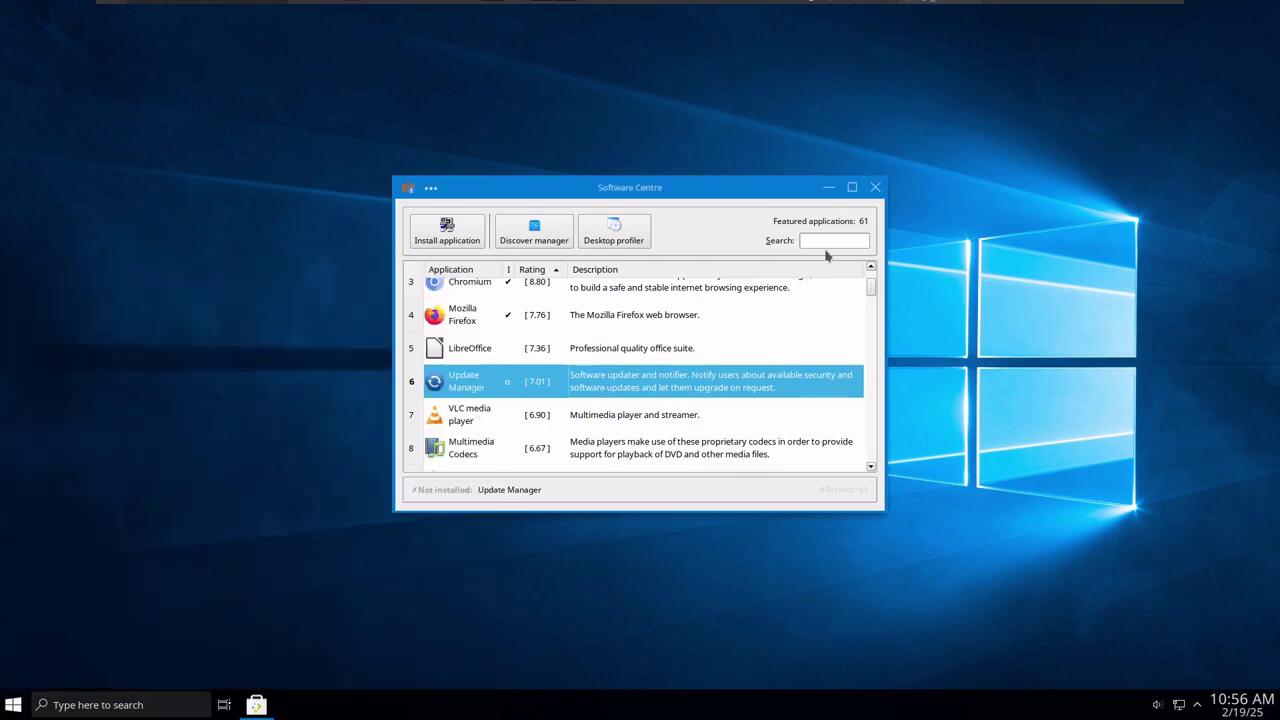
Open the Start menu showing its Most Used programs over Software Centre
key(super)
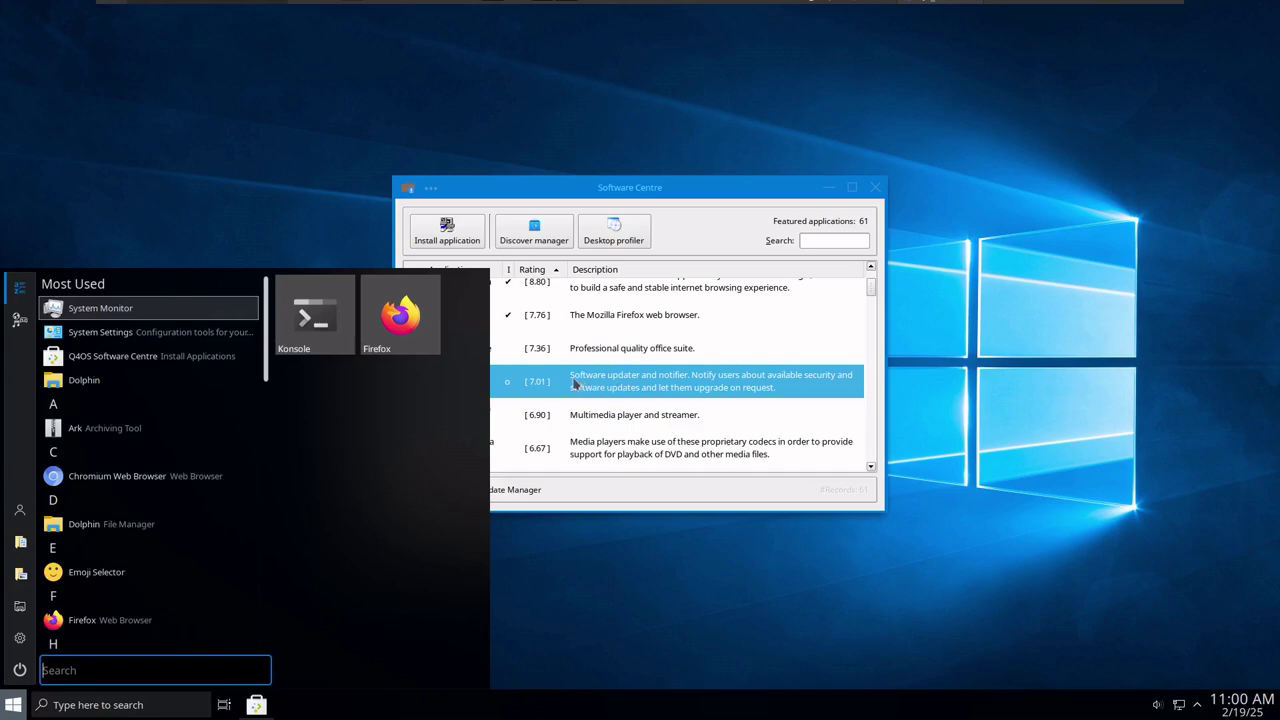
Open Konsole and arrange it lower left with Software Centre upper right
click(331, 333)
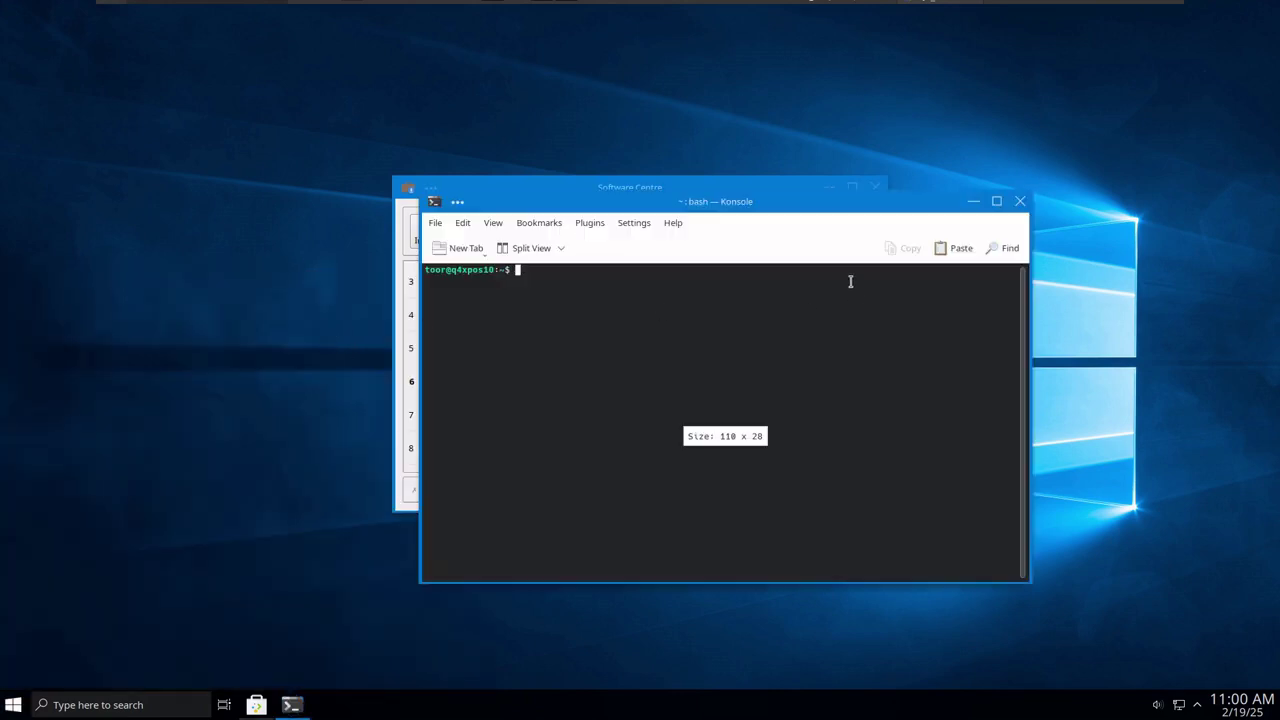
drag(820, 209, 519, 284)
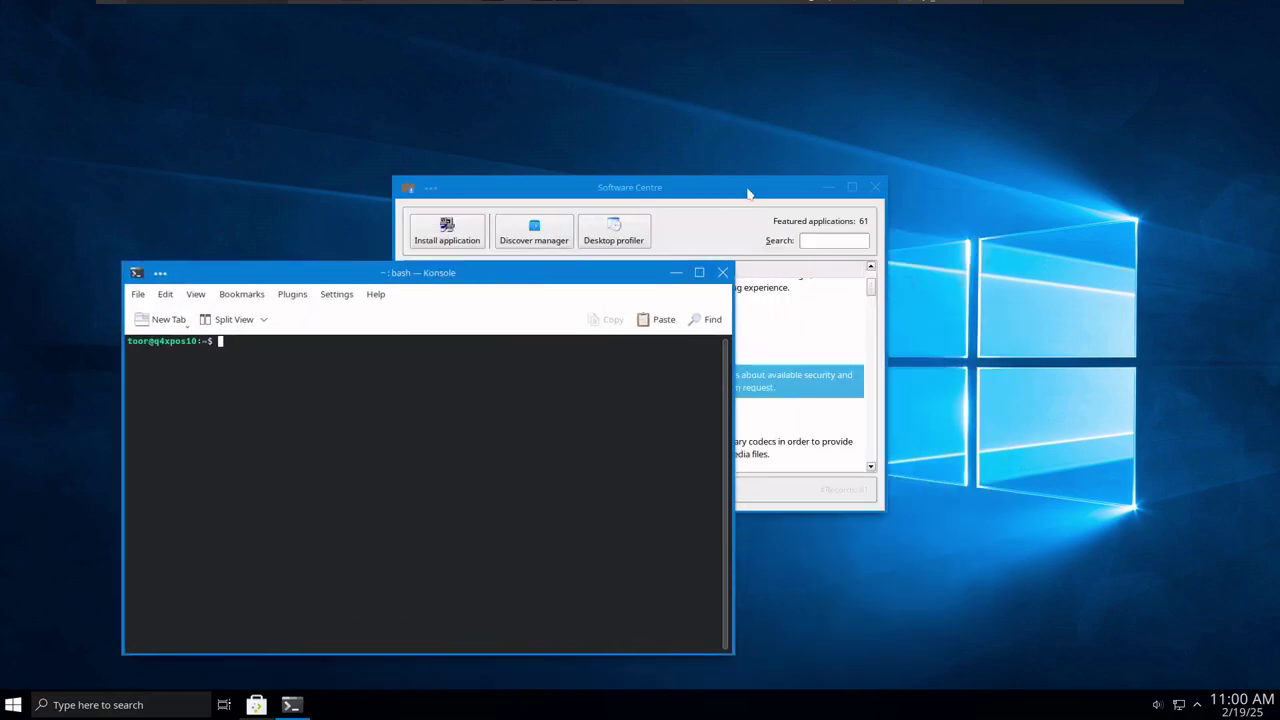
drag(750, 188, 1050, 108)
click(434, 453)
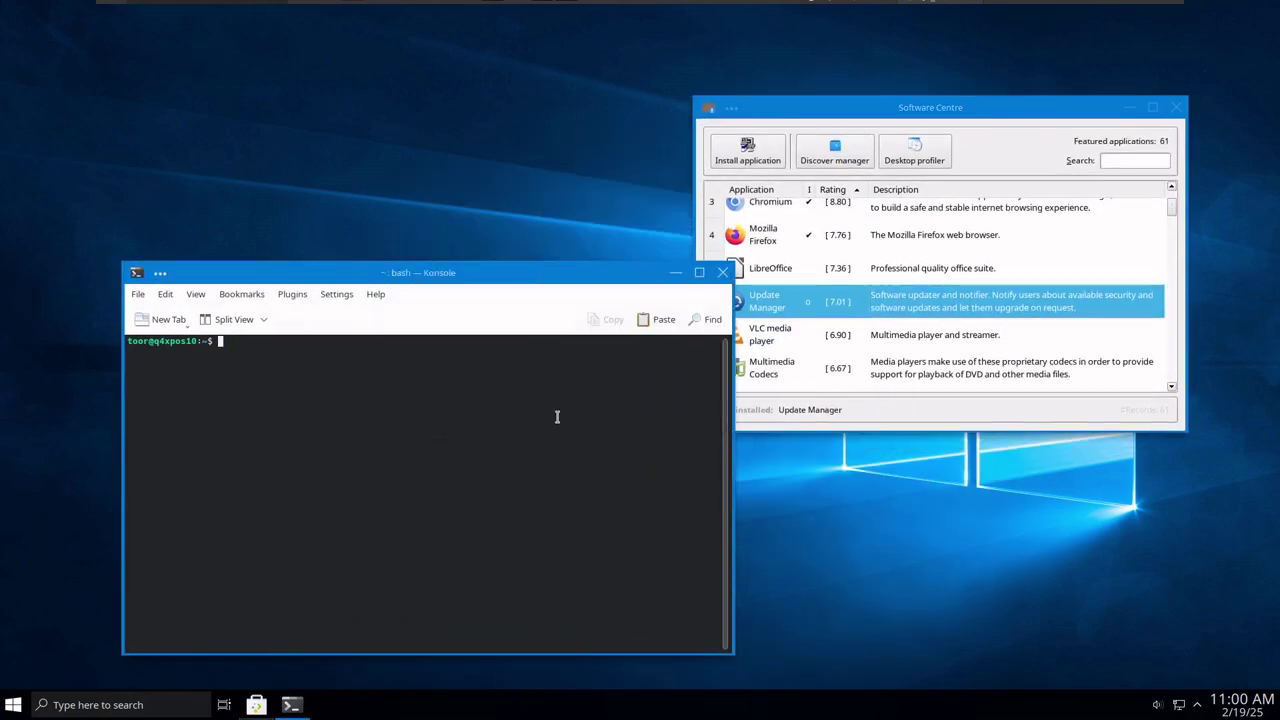
Run 'sudo apt update' and enter the administrator password
text(sudo apt update)
key(Return)
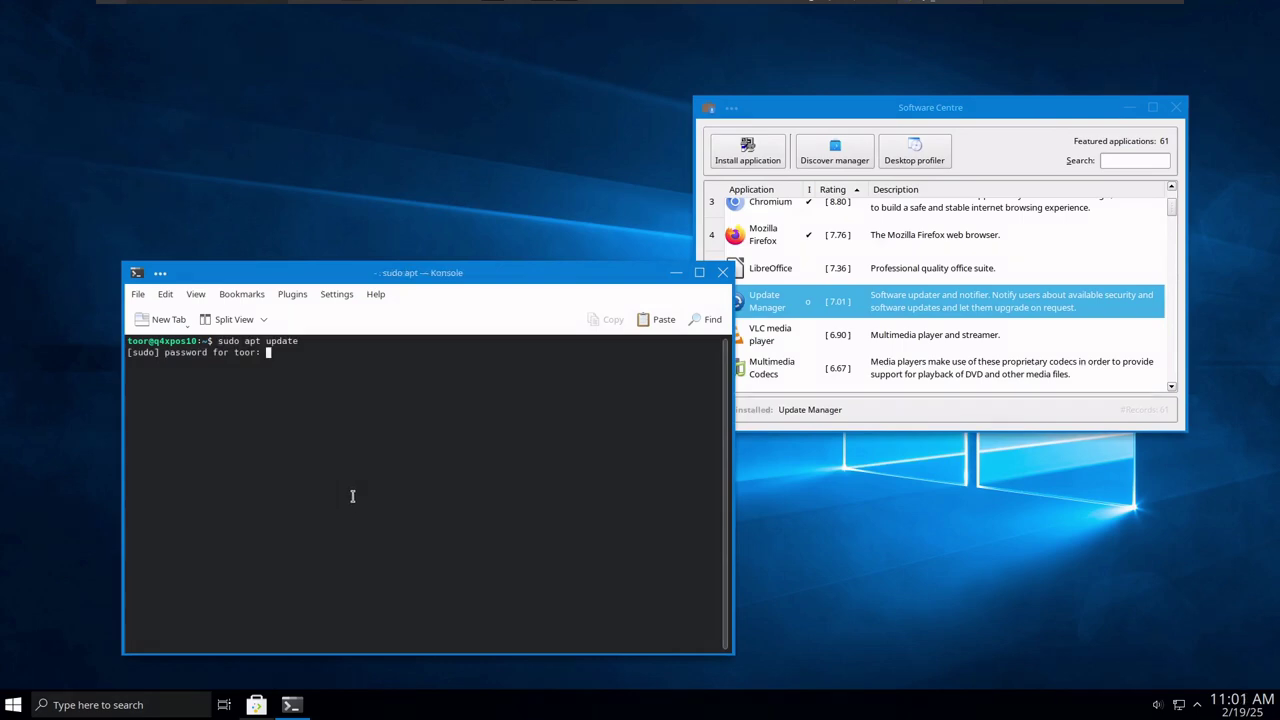
key(Return)
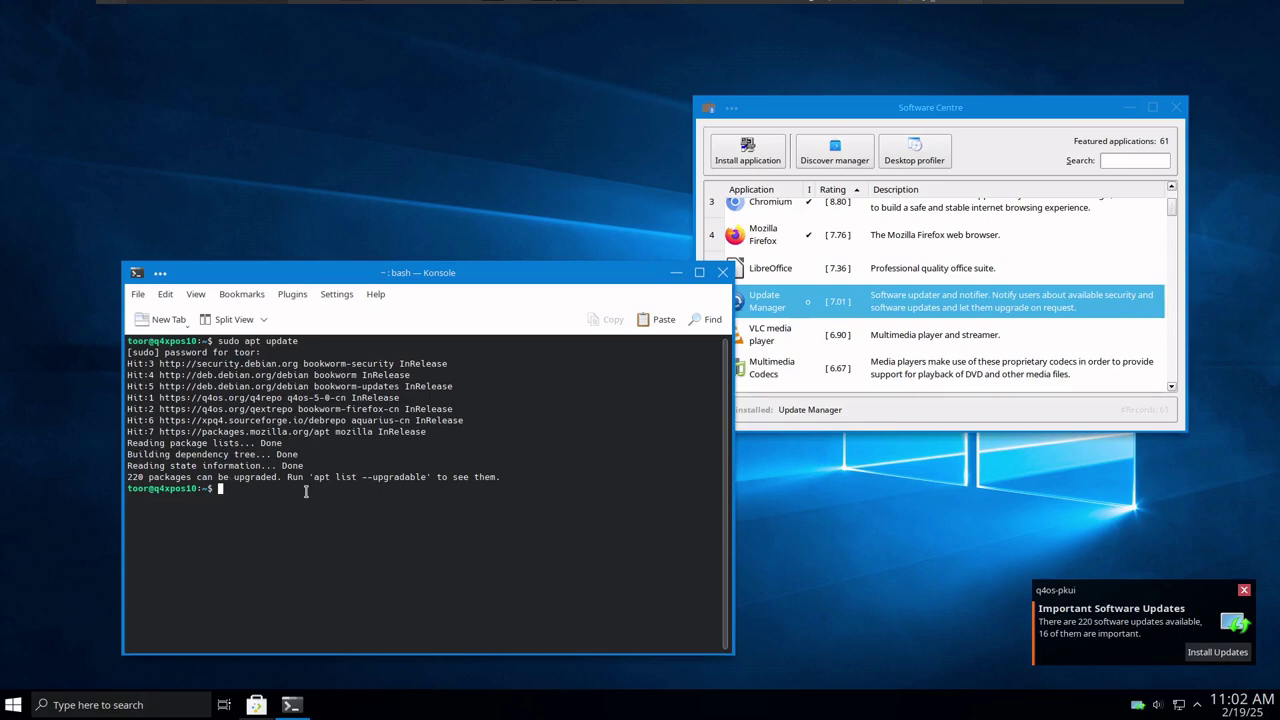
double_click(255, 342)
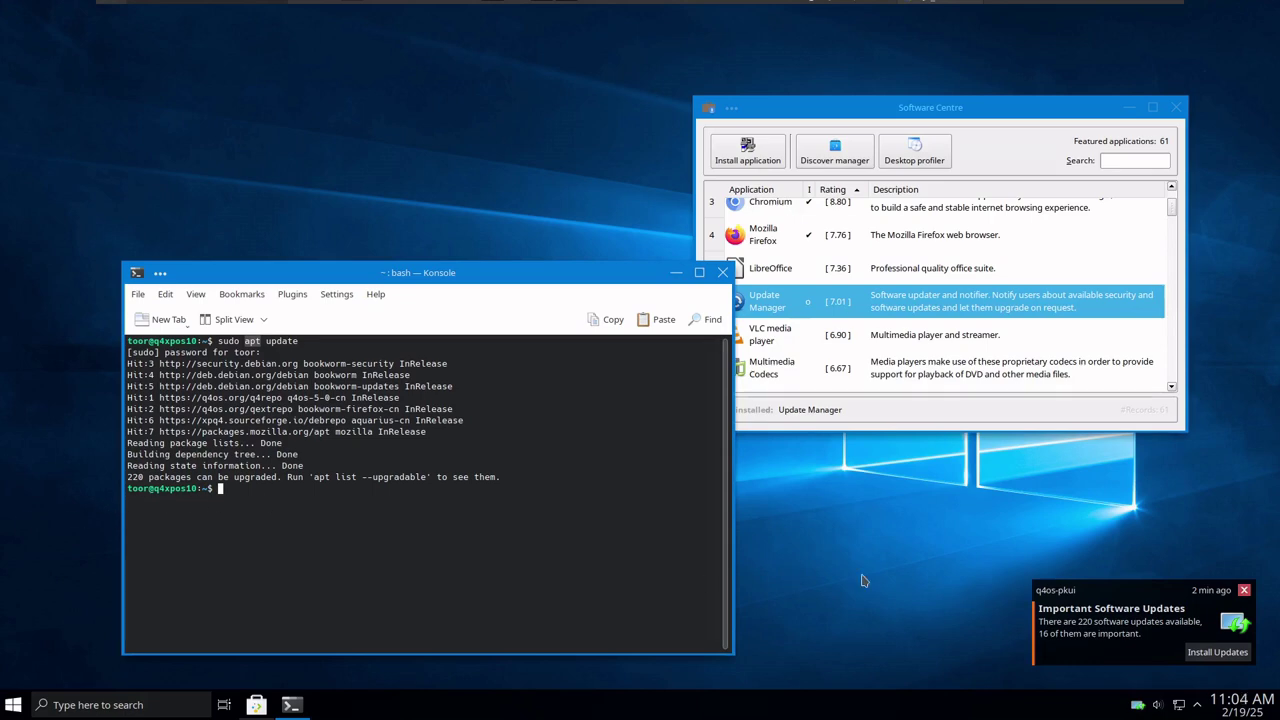
Start and confirm installing the 220 updates, briefly viewing the detailed log while they apply
click(1215, 652)
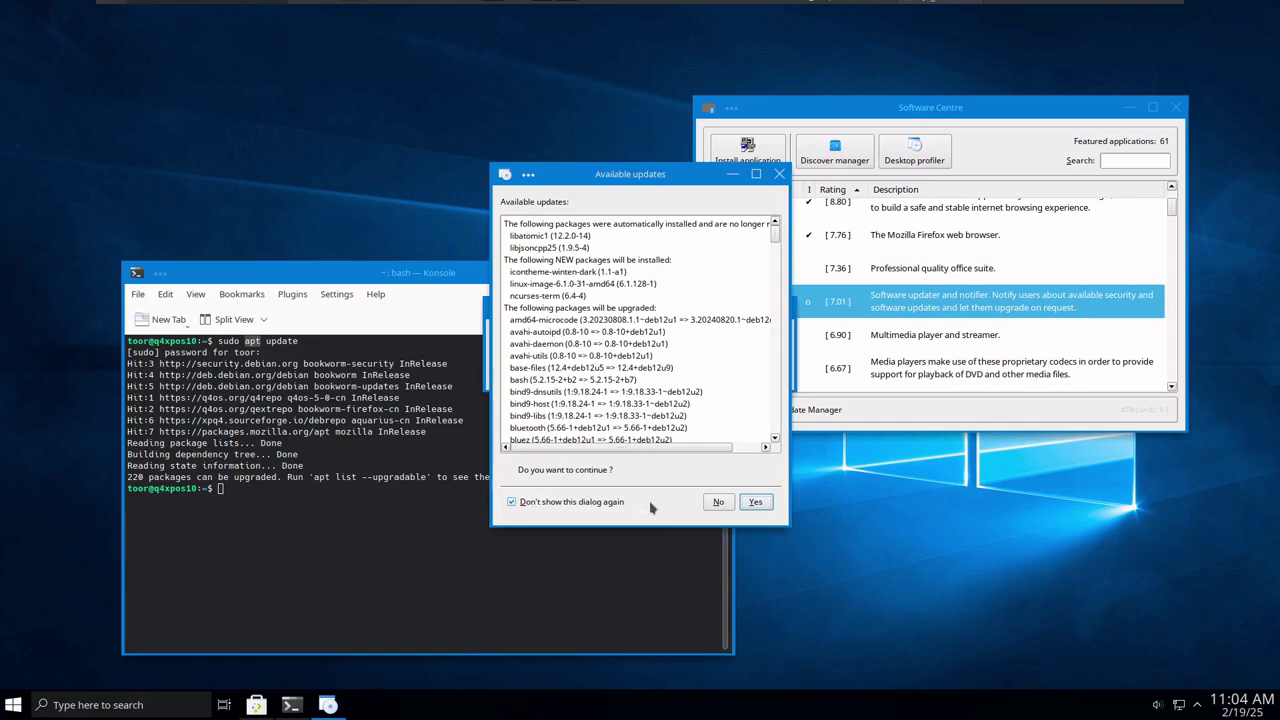
click(763, 505)
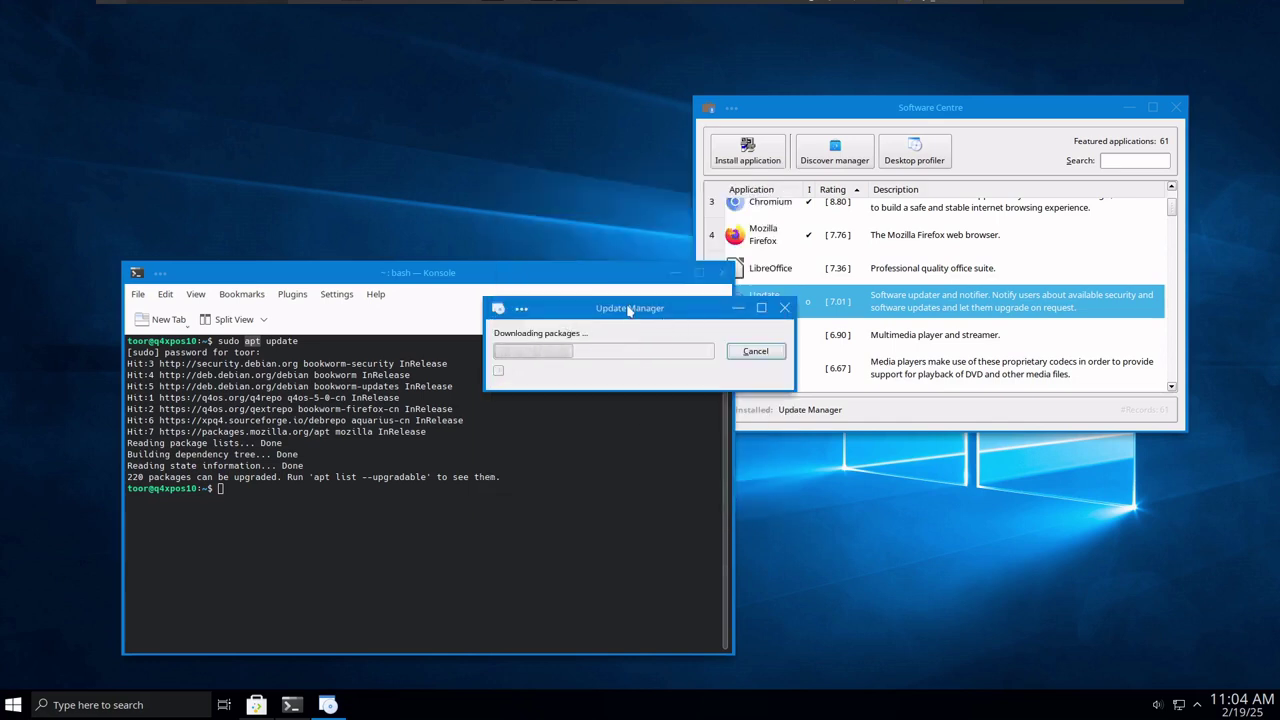
drag(630, 310, 791, 432)
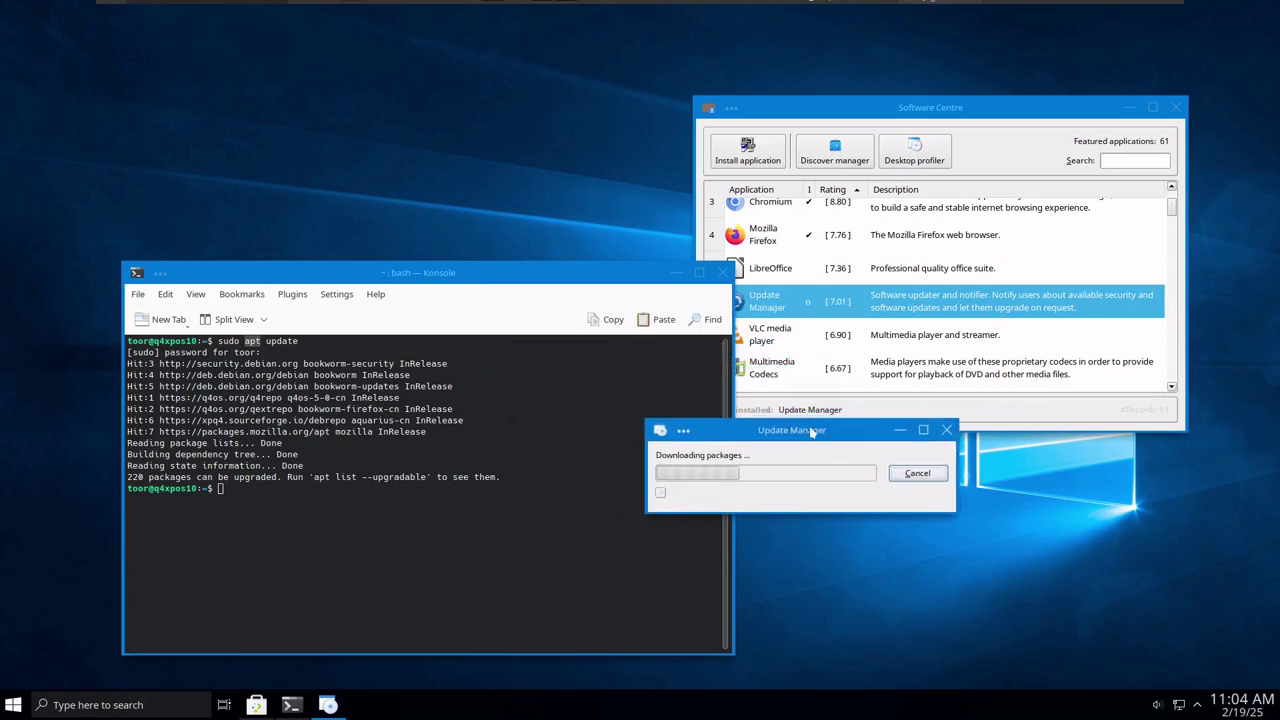
click(661, 494)
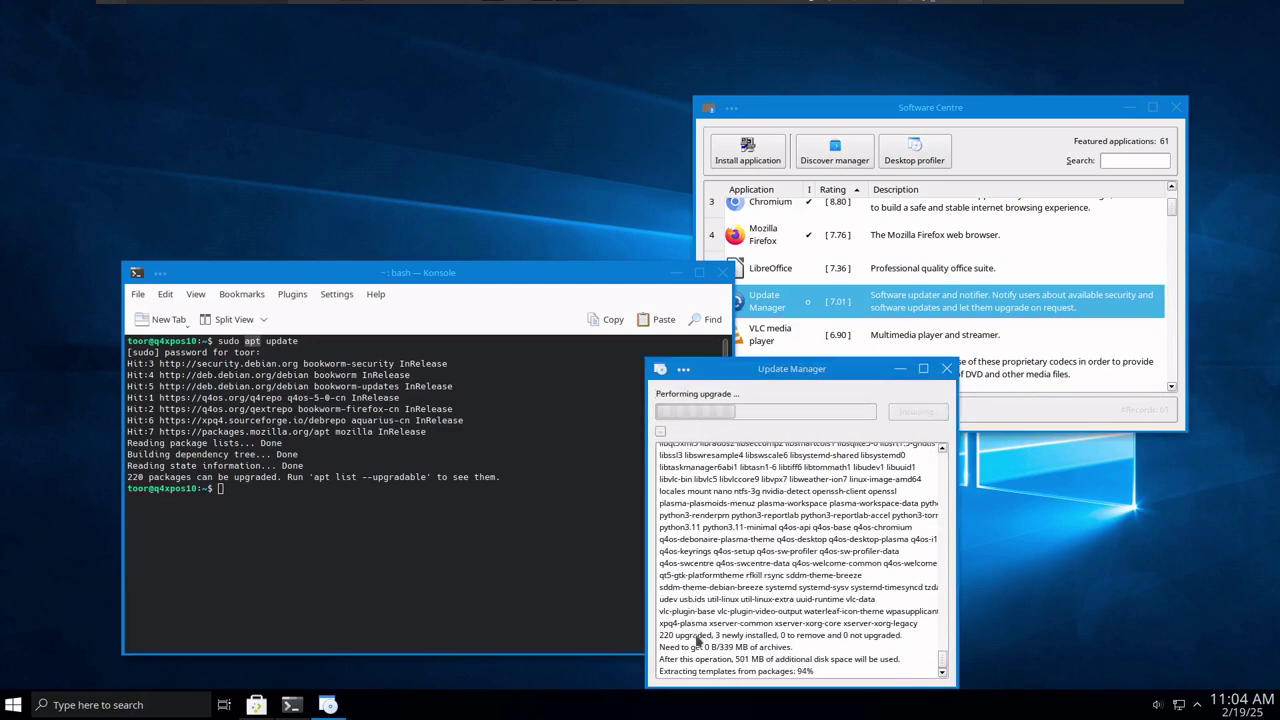
click(660, 432)
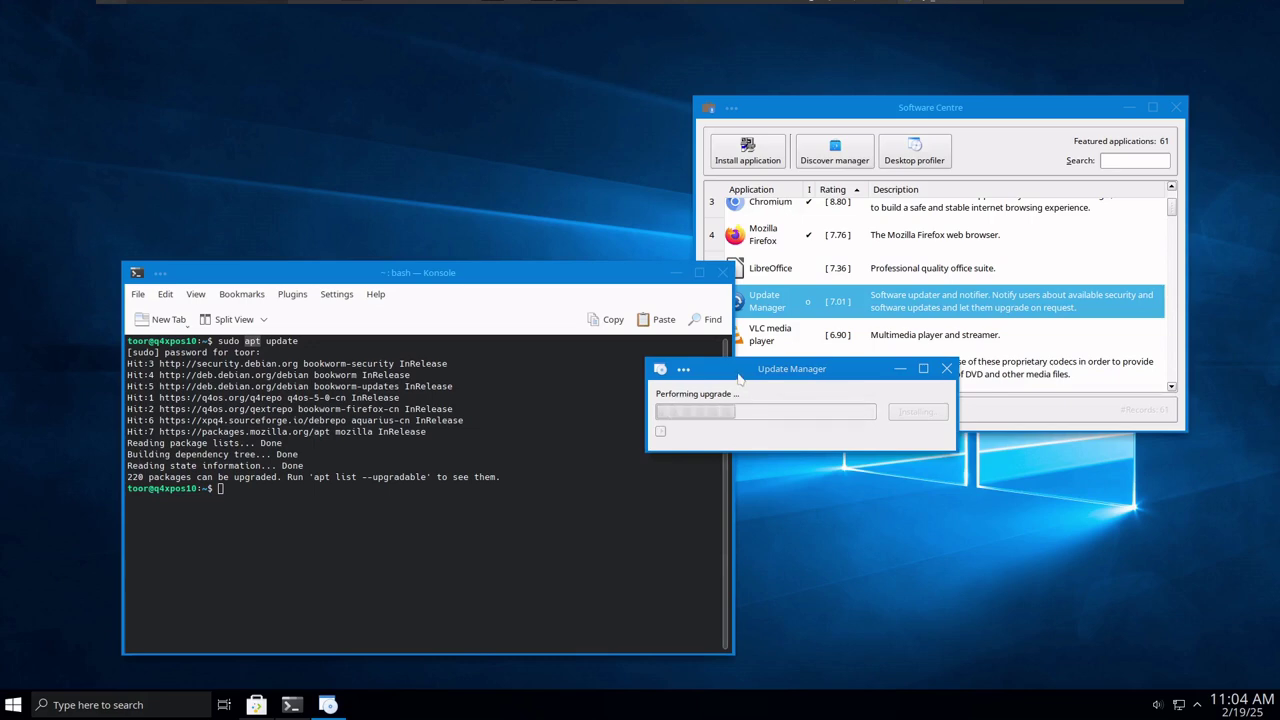
drag(741, 378, 476, 395)
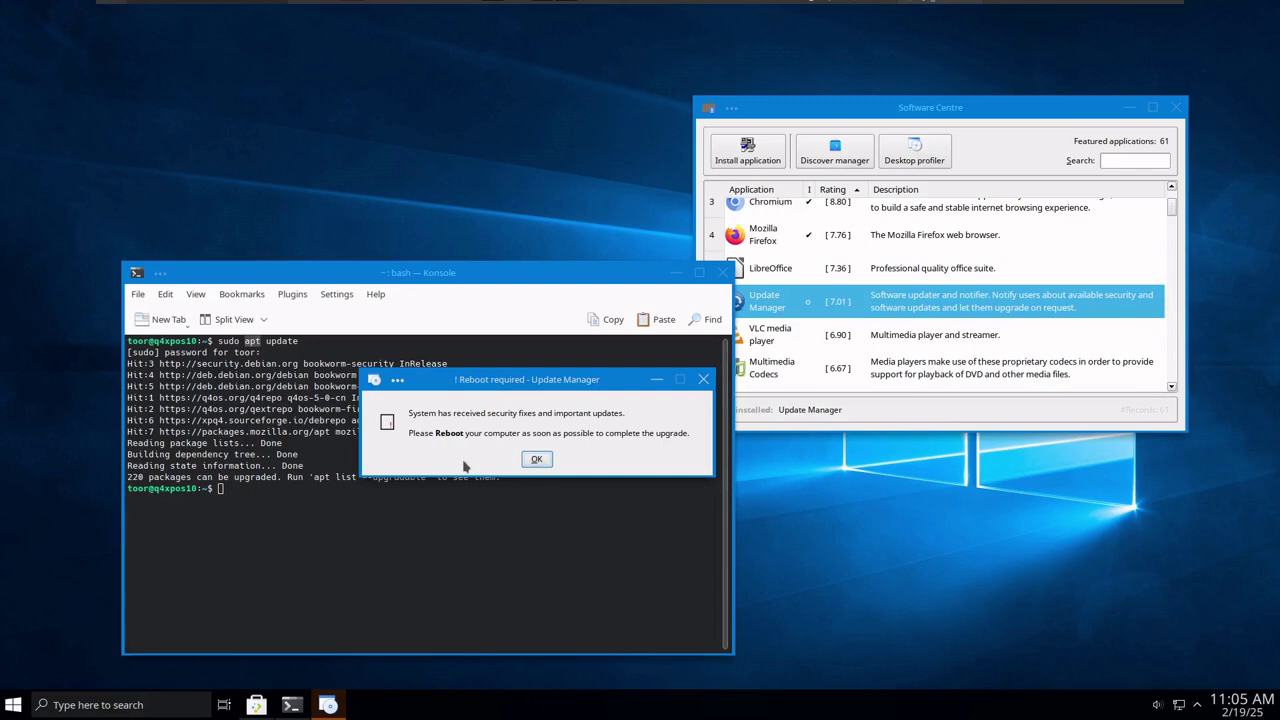
Acknowledge the reboot notice, finish Update Manager, and close Konsole and Software Centre
click(529, 466)
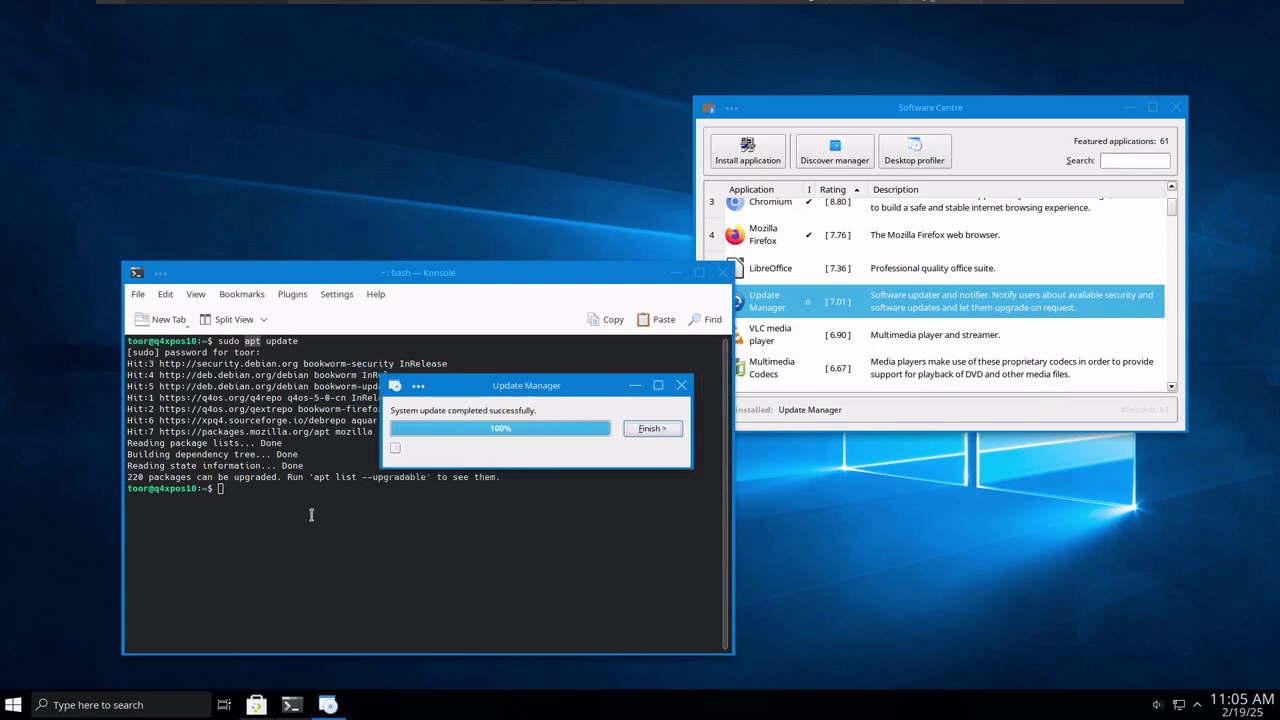
click(652, 428)
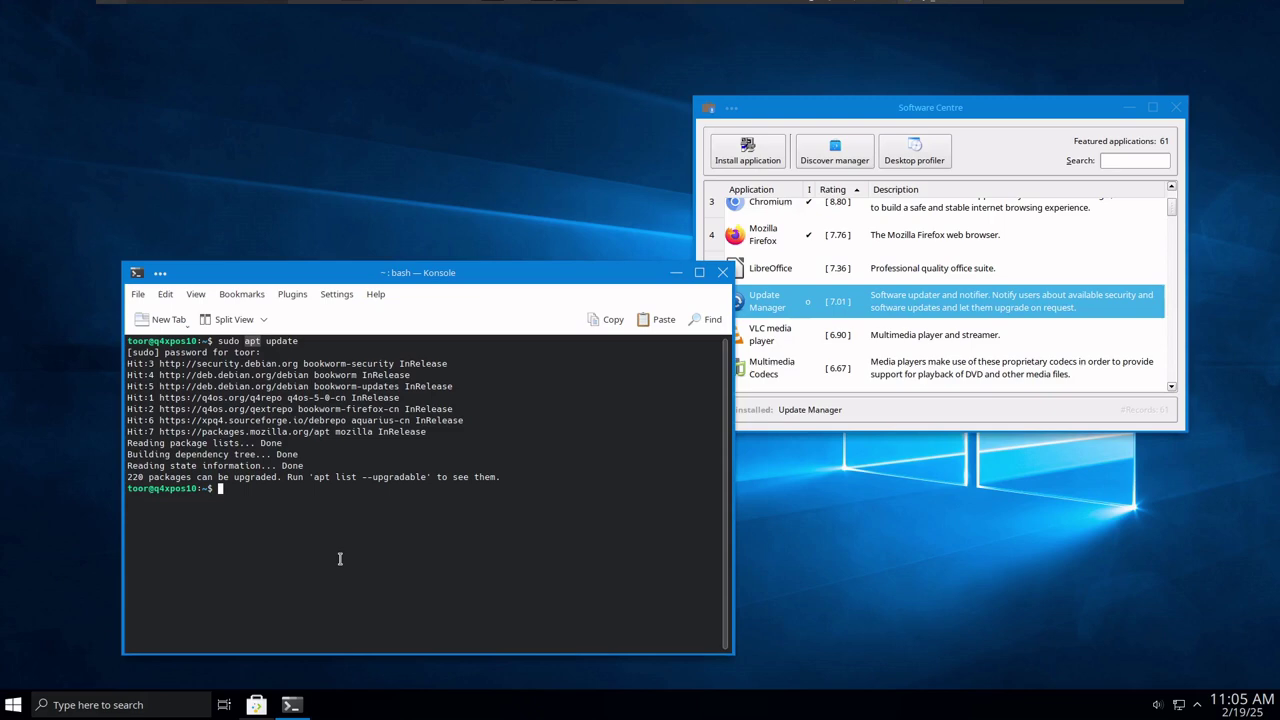
click(722, 273)
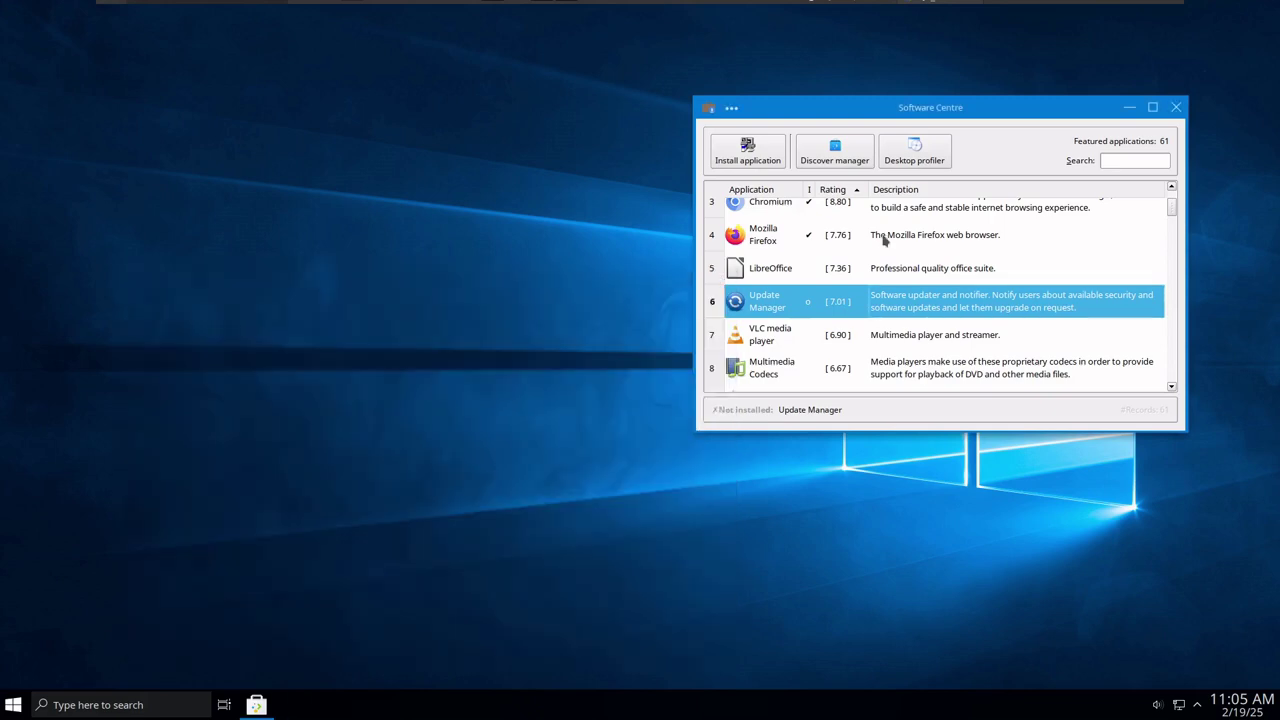
click(1177, 108)
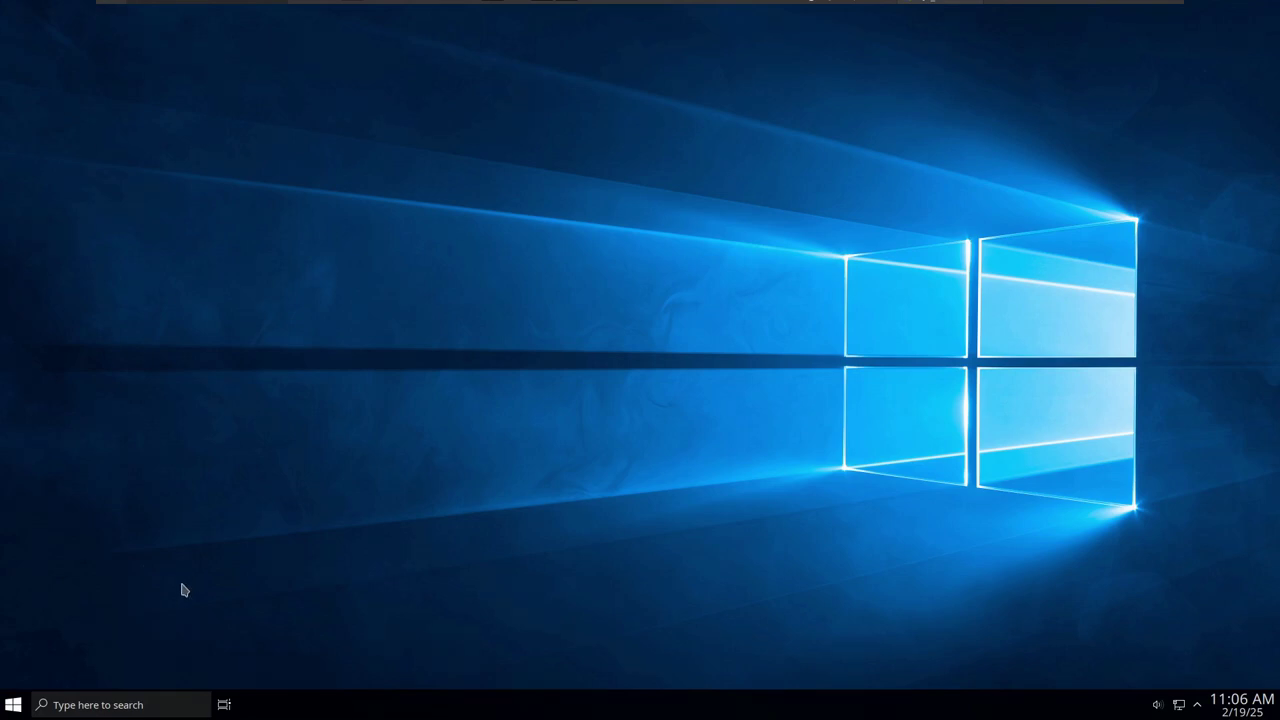
Restart the system via Power > Restart, confirm with OK, and log back in
click(13, 705)
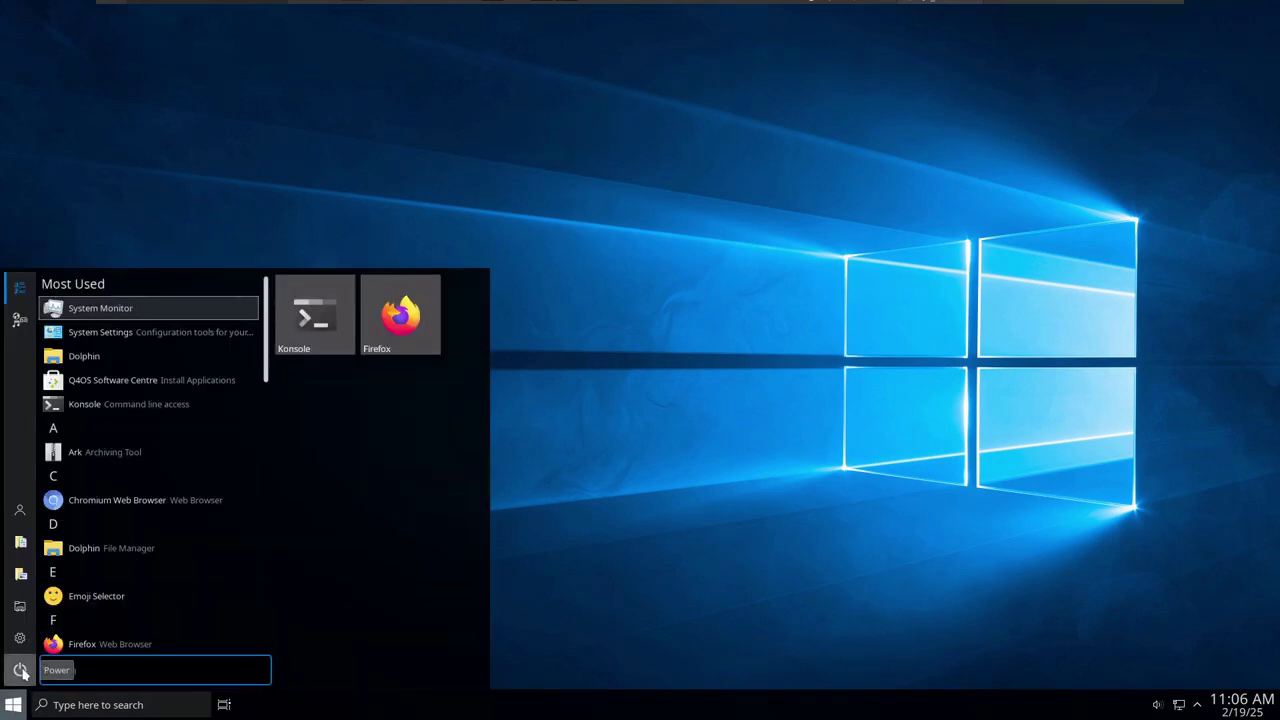
click(20, 670)
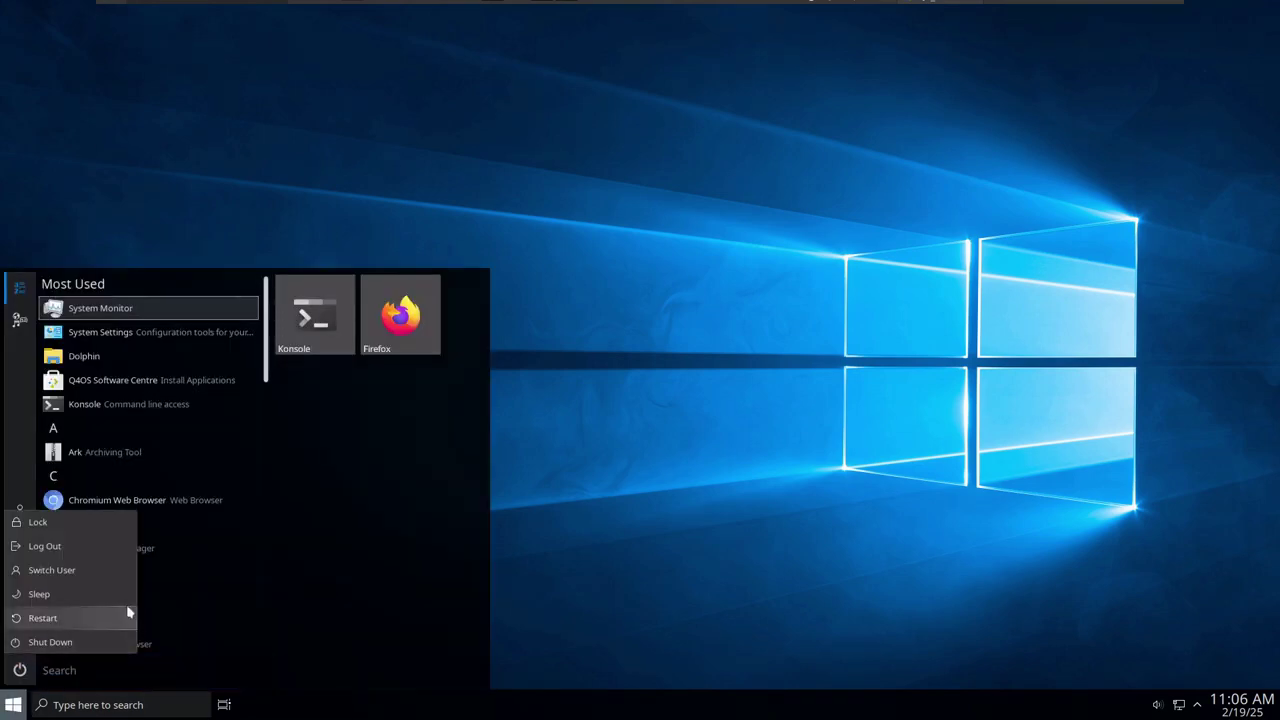
click(78, 620)
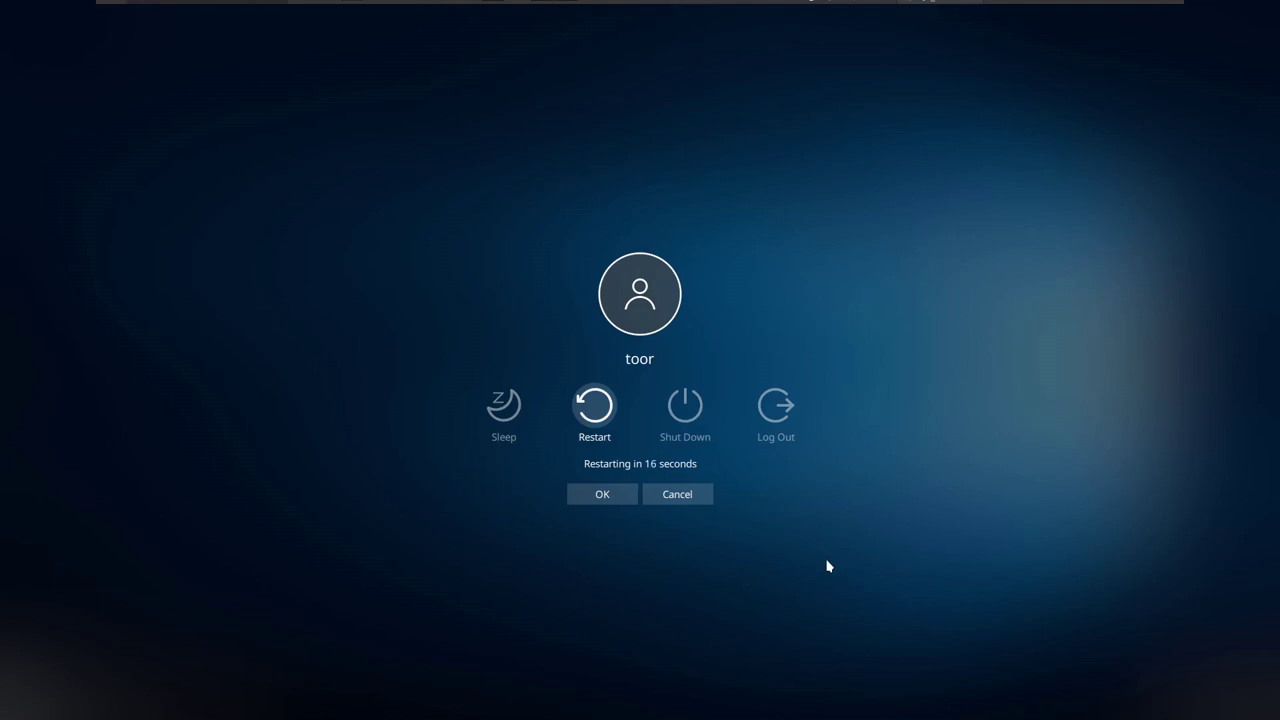
click(575, 500)
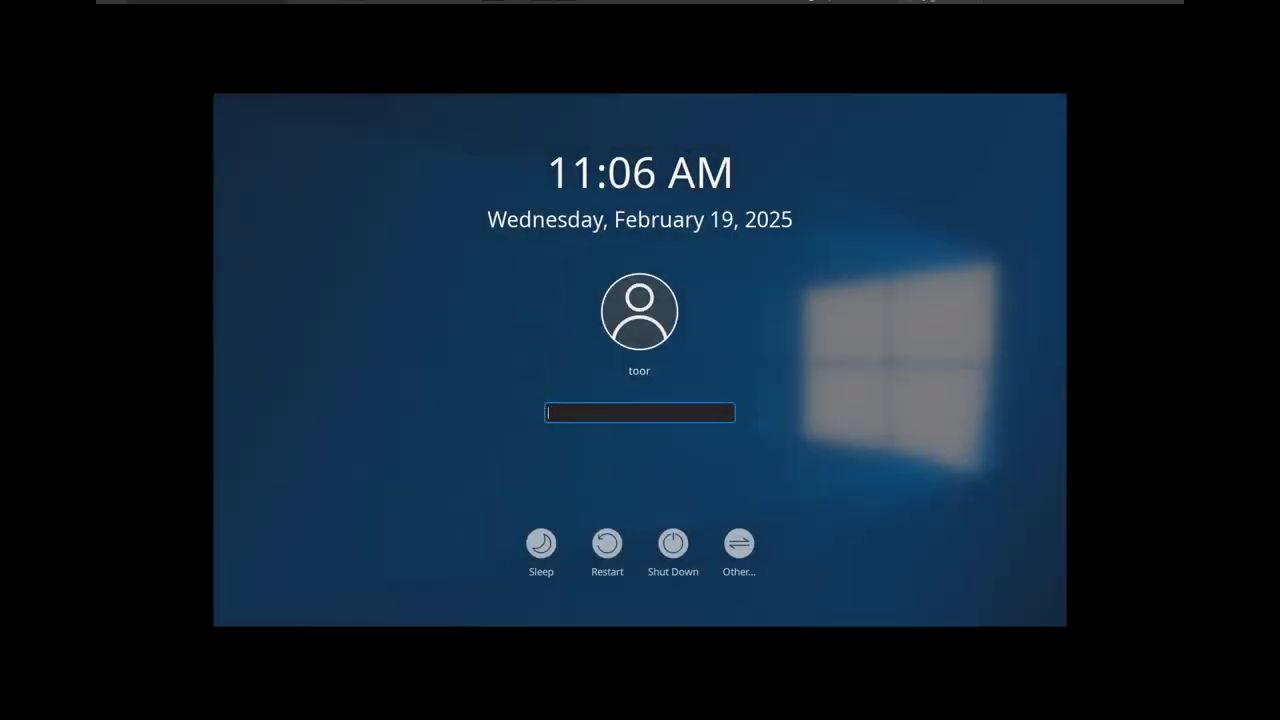
key(Return)
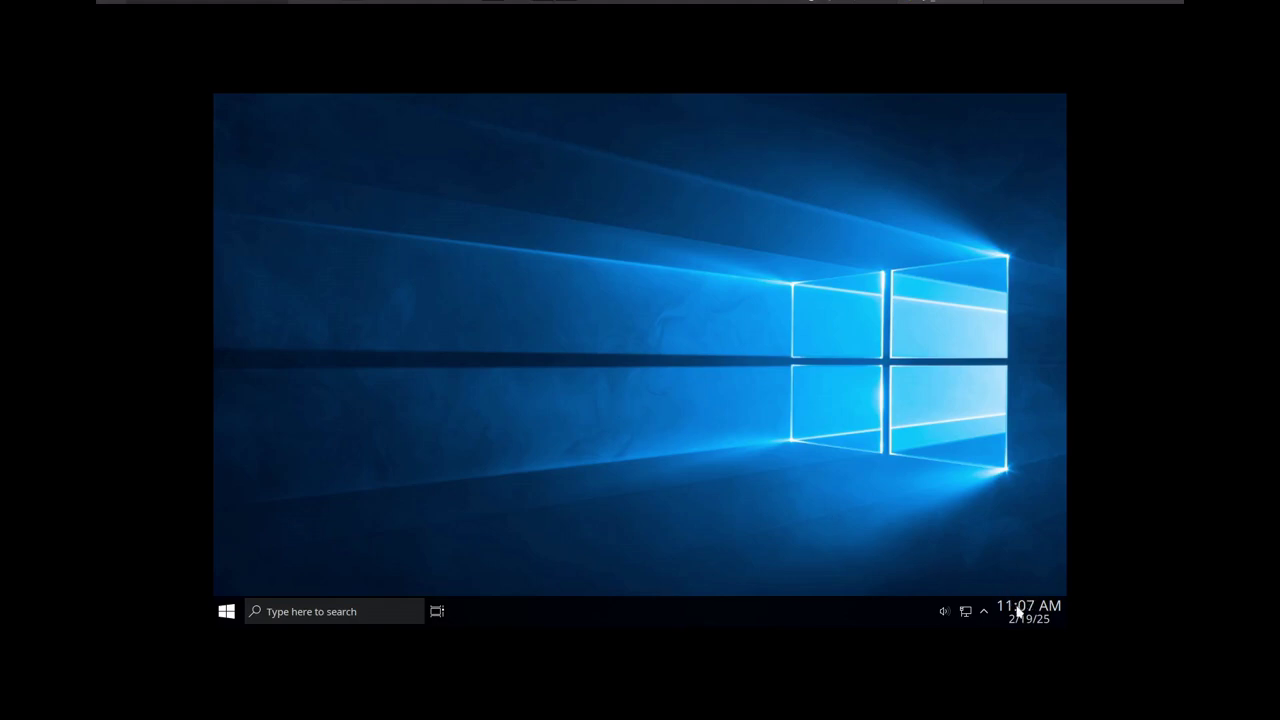
mouse_move(1024, 617)
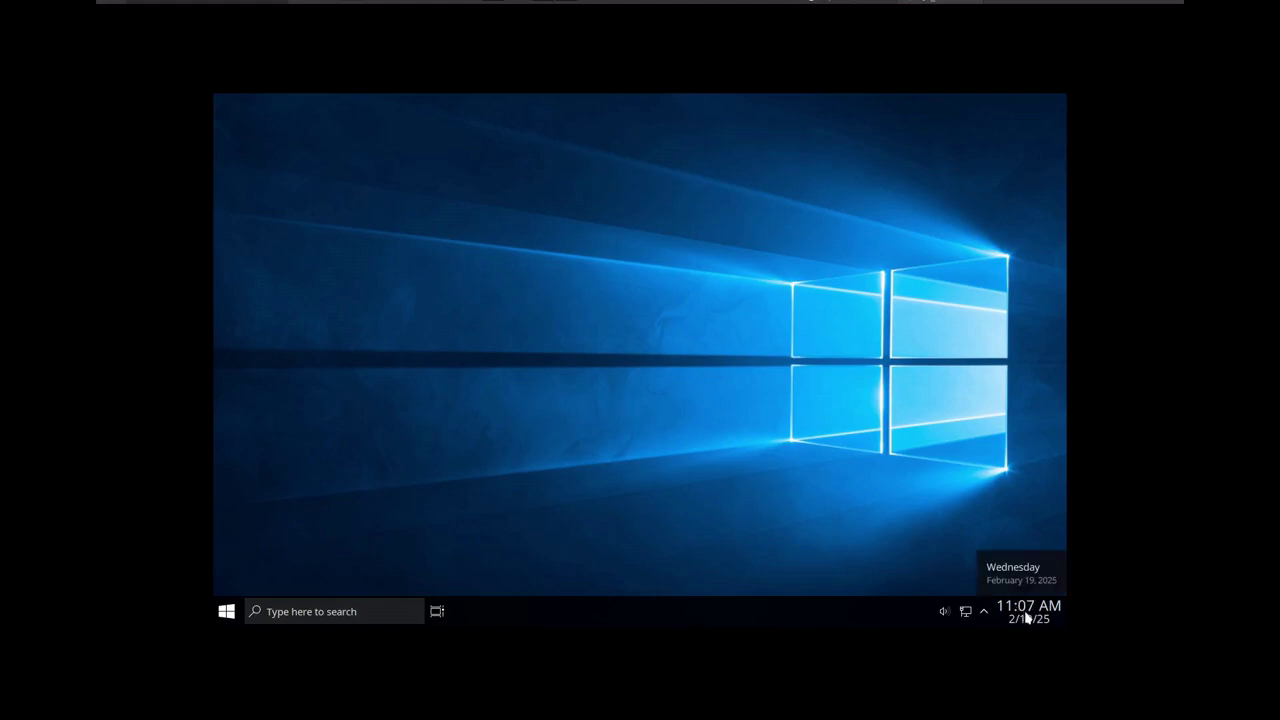